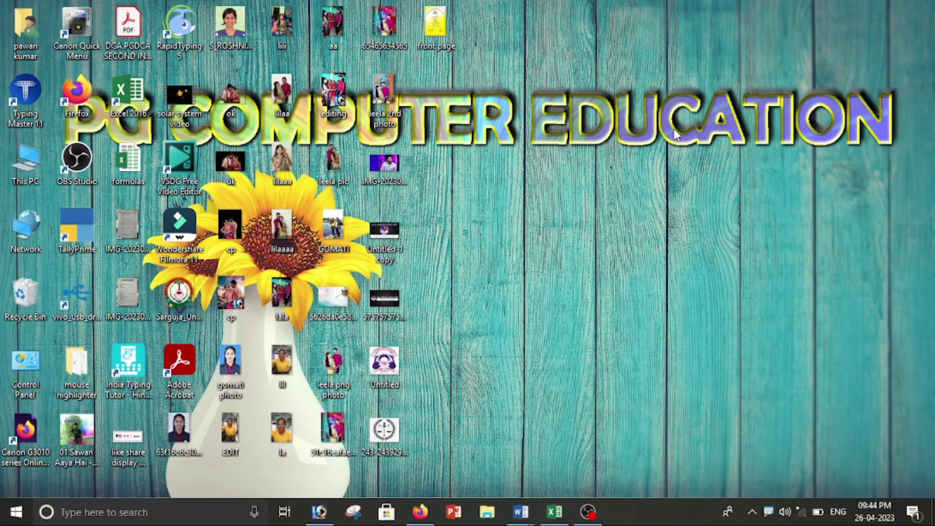
# Restore Photoshop and zoom in on the college logo of the finished front page
pyautogui.click(319, 511)
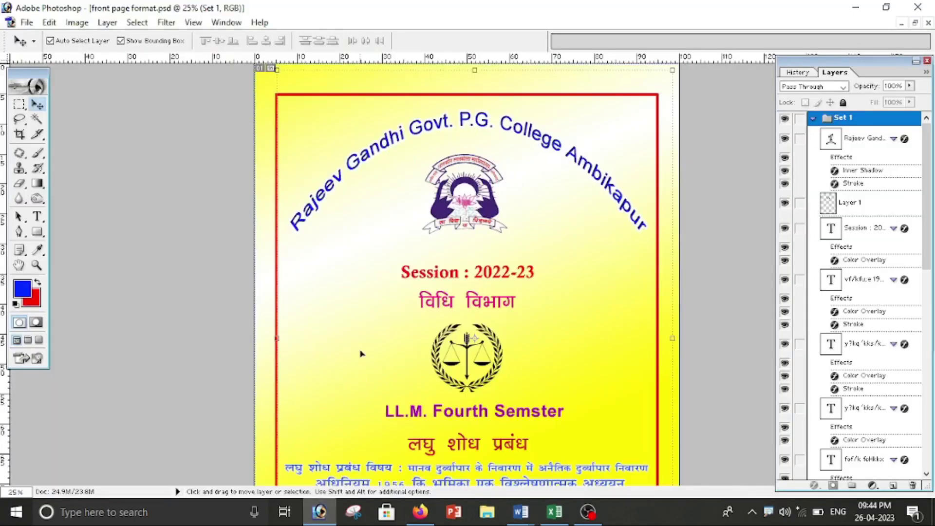
pyautogui.press('z')
pyautogui.click(493, 262)
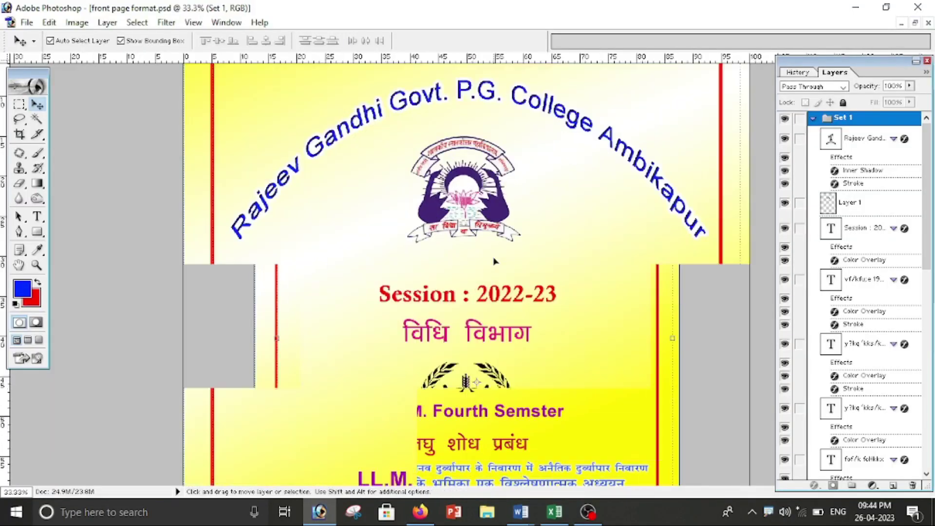
pyautogui.click(459, 243)
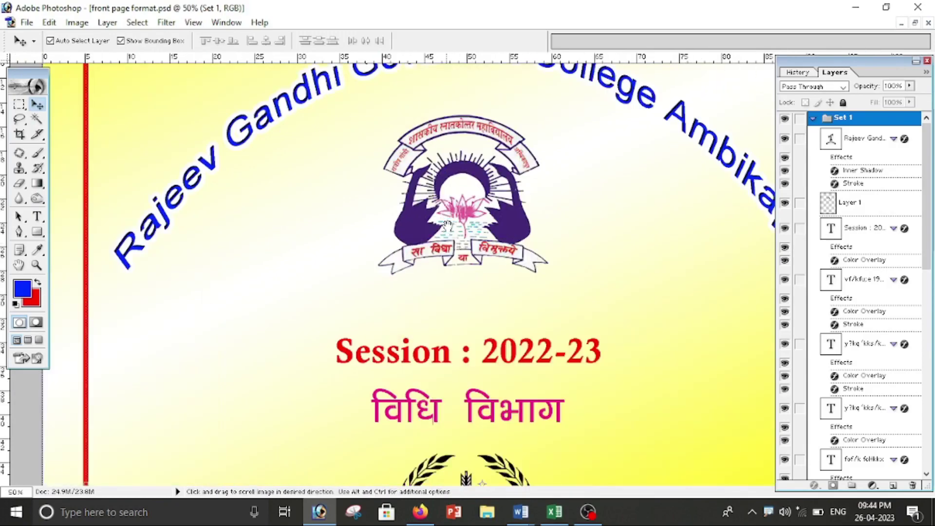
pyautogui.moveTo(447, 214); pyautogui.dragTo(456, 365)
# Scroll through the front page design, then zoom back out to see the whole page
pyautogui.scroll(-3, 469, 267)
pyautogui.scroll(-5, 487, 268)
pyautogui.scroll(-3, 506, 269)
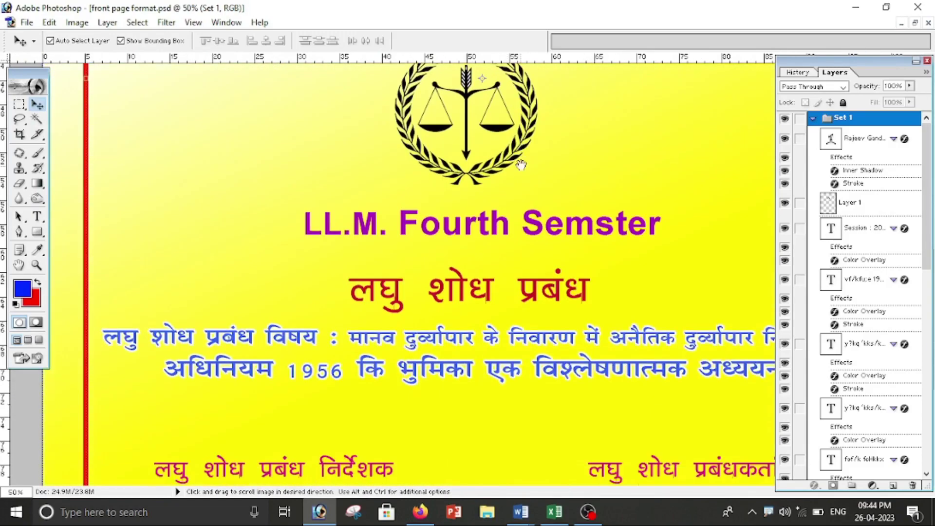
pyautogui.keyDown('alt'); pyautogui.click(510, 269); pyautogui.keyUp('alt')
pyautogui.keyDown('alt'); pyautogui.click(516, 271); pyautogui.keyUp('alt')
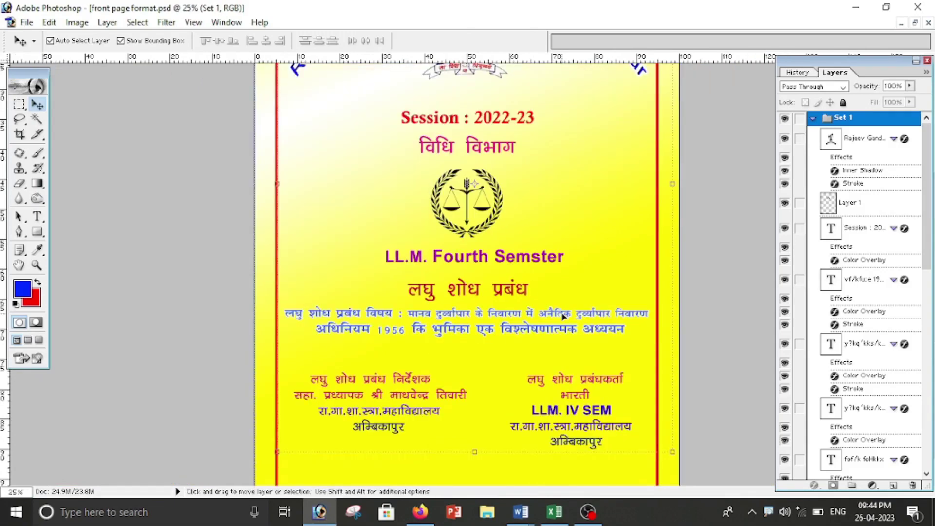
pyautogui.scroll(2, 562, 317)
pyautogui.scroll(-3, 562, 319)
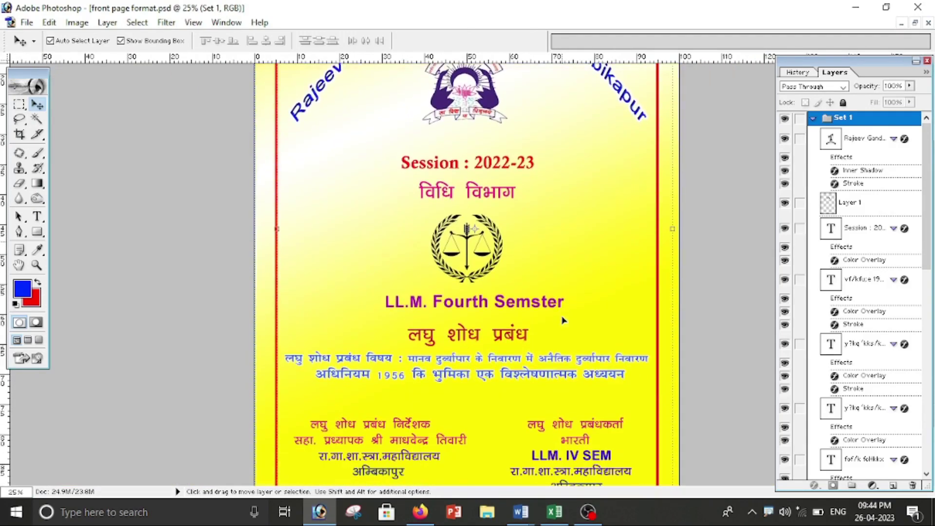
pyautogui.scroll(3, 562, 319)
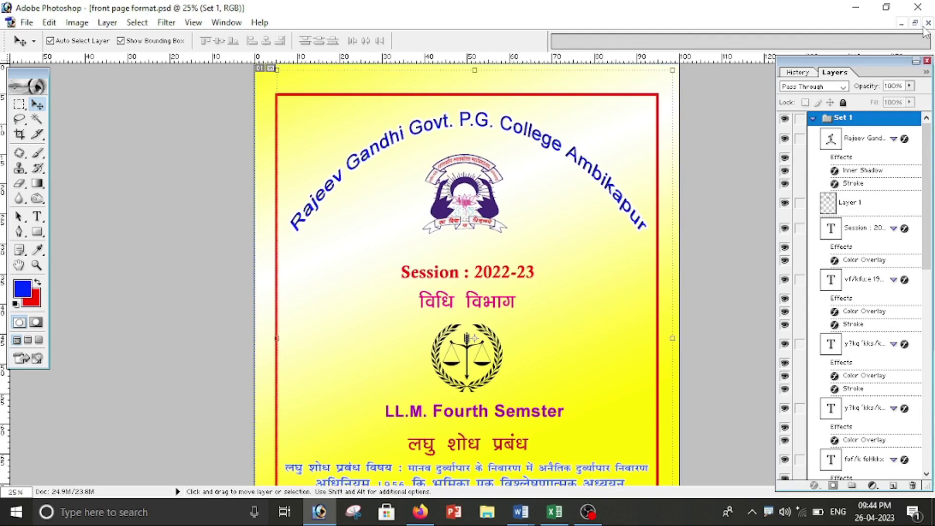
# Minimize the front page and emblem documents
pyautogui.click(901, 23)
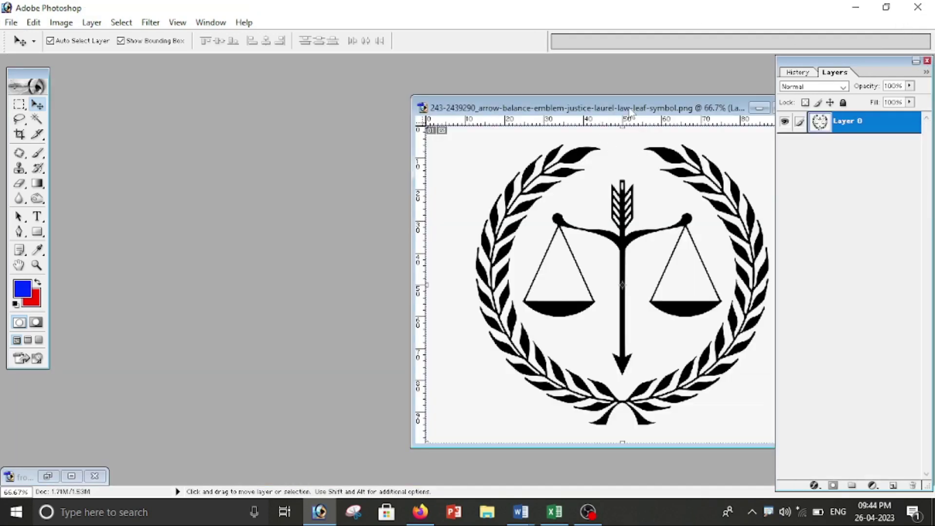
pyautogui.moveTo(631, 112); pyautogui.dragTo(428, 166)
pyautogui.click(557, 161)
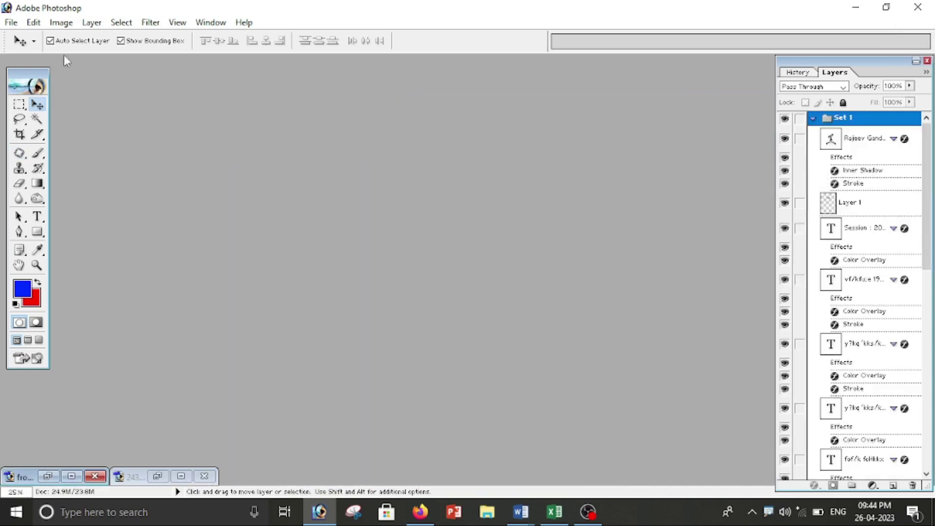
# Create a new blank document using the A4 preset size
pyautogui.click(11, 23)
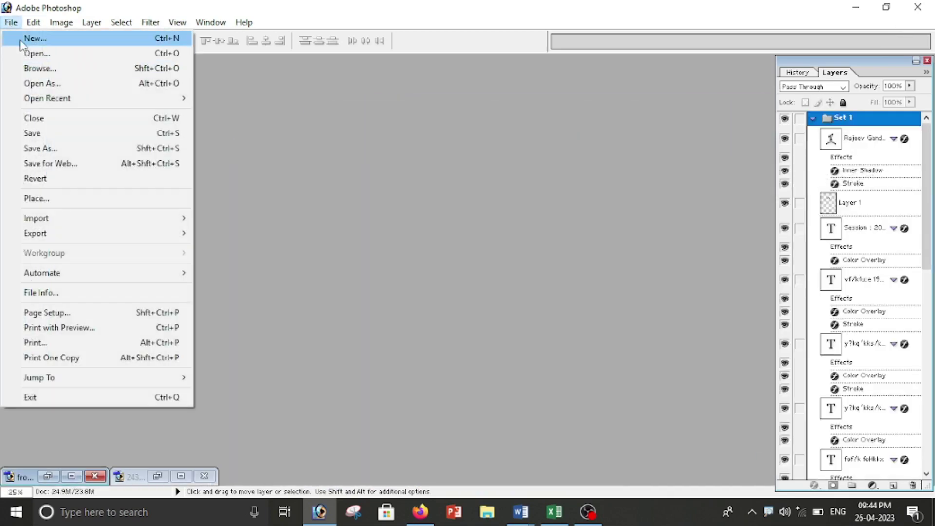
pyautogui.click(52, 42)
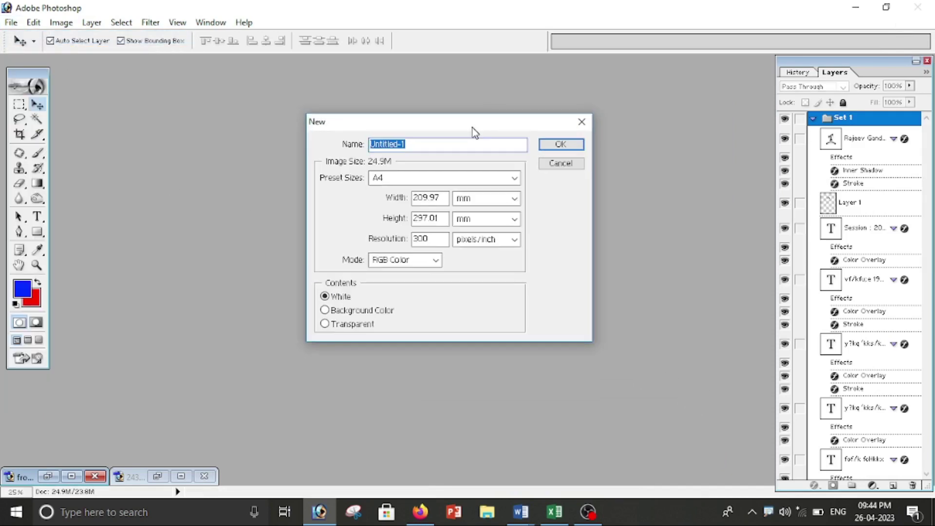
pyautogui.moveTo(604, 190); pyautogui.dragTo(470, 128)
pyautogui.click(386, 178)
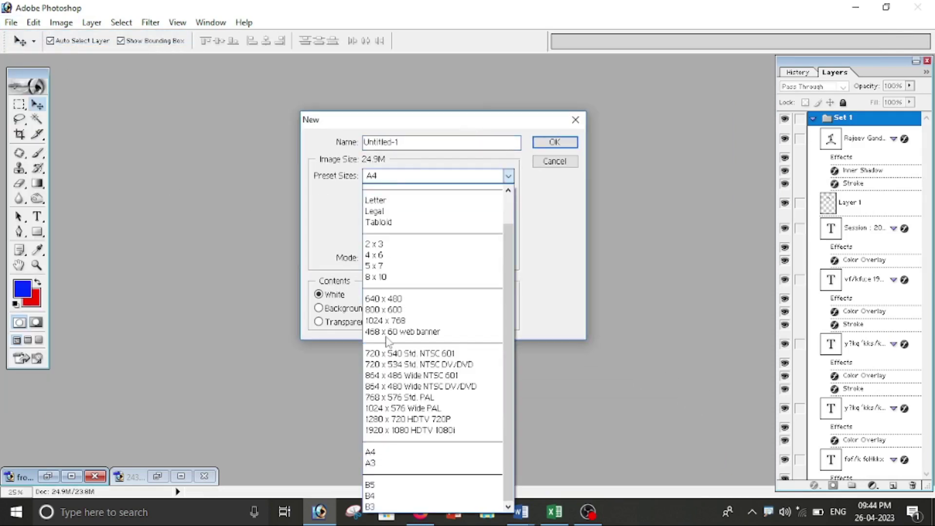
pyautogui.click(383, 454)
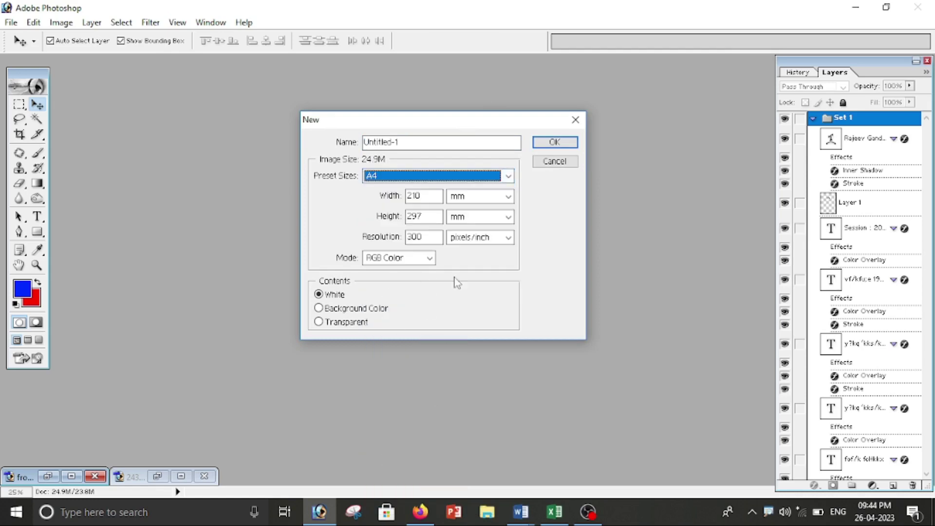
pyautogui.click(550, 144)
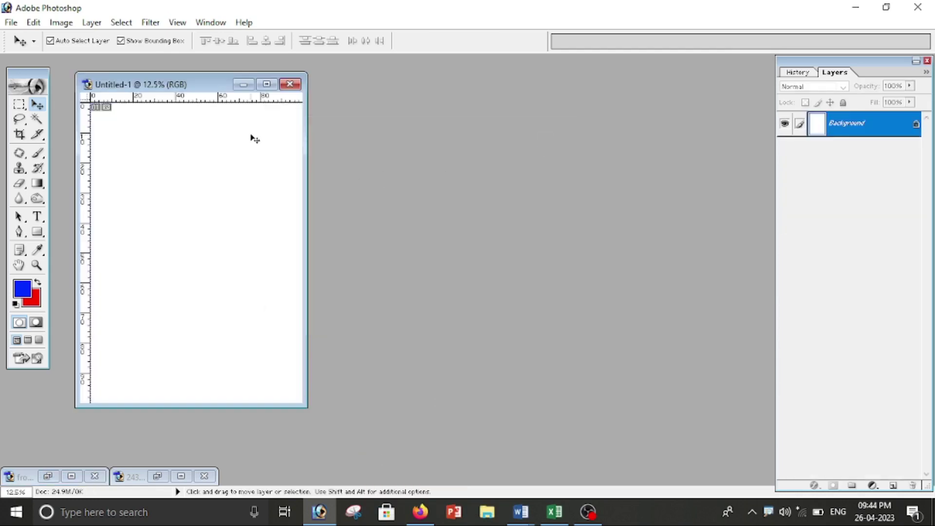
# Maximize the new A4 document, zoom in slightly, and select the Gradient Tool
pyautogui.click(266, 84)
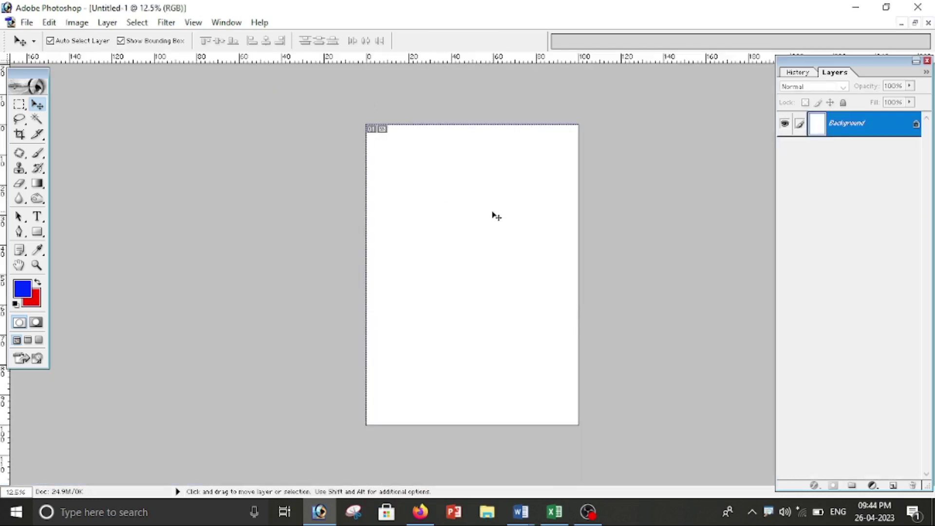
pyautogui.hotkey('ctrl', '+')
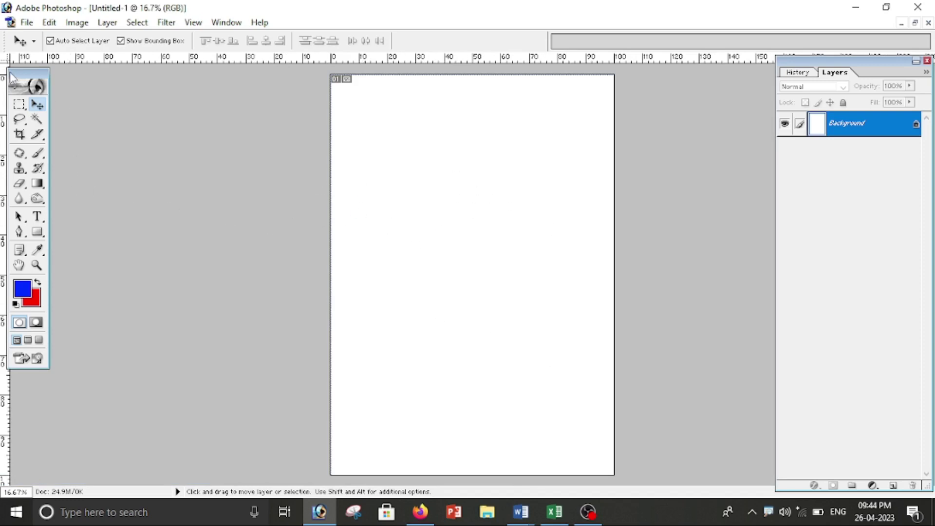
pyautogui.moveTo(17, 71); pyautogui.dragTo(39, 72)
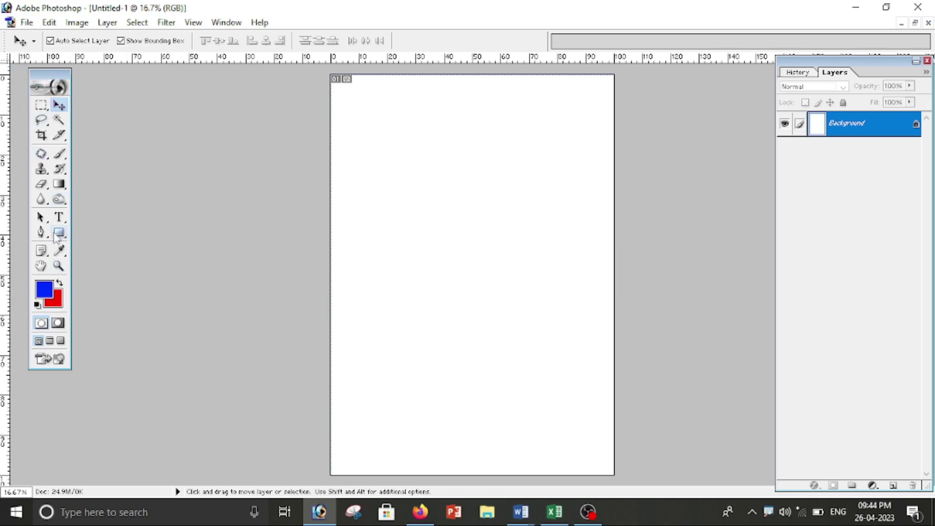
pyautogui.click(59, 185)
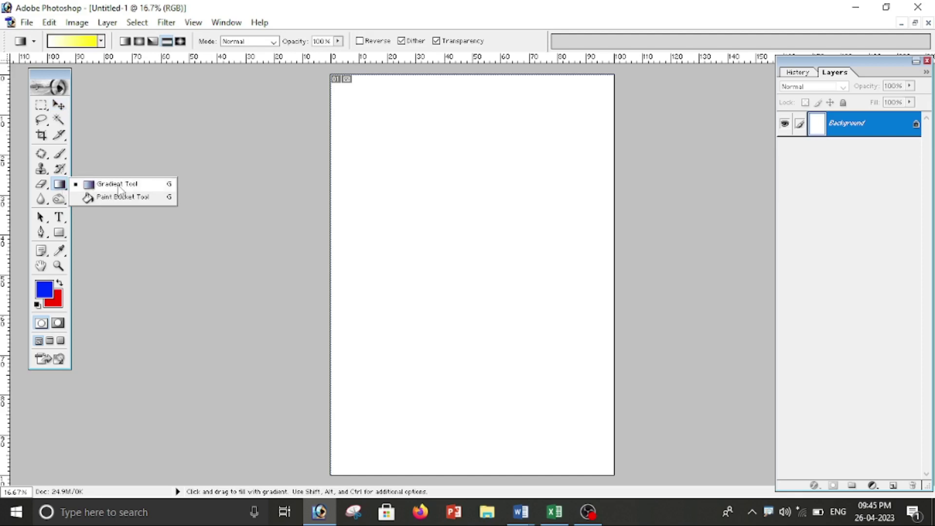
pyautogui.click(119, 185)
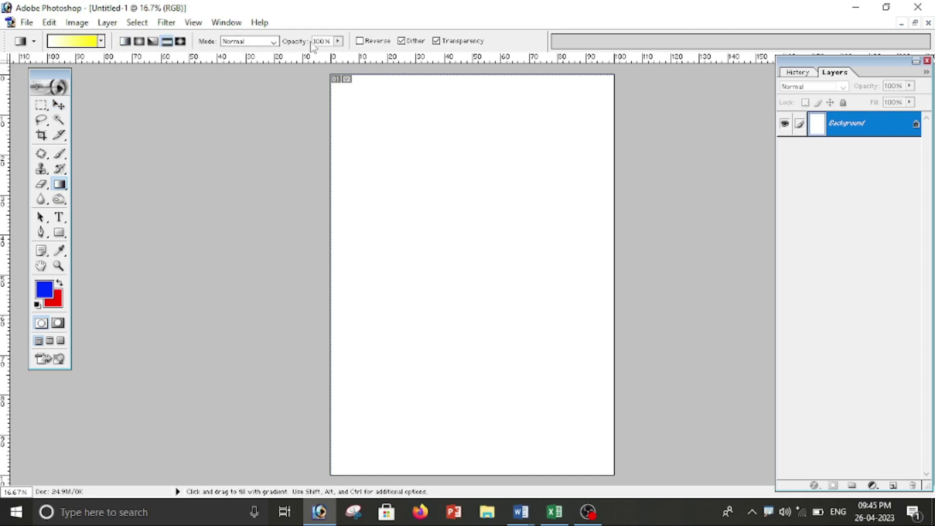
# Choose the Yellow preset as the gradient fill
pyautogui.click(101, 41)
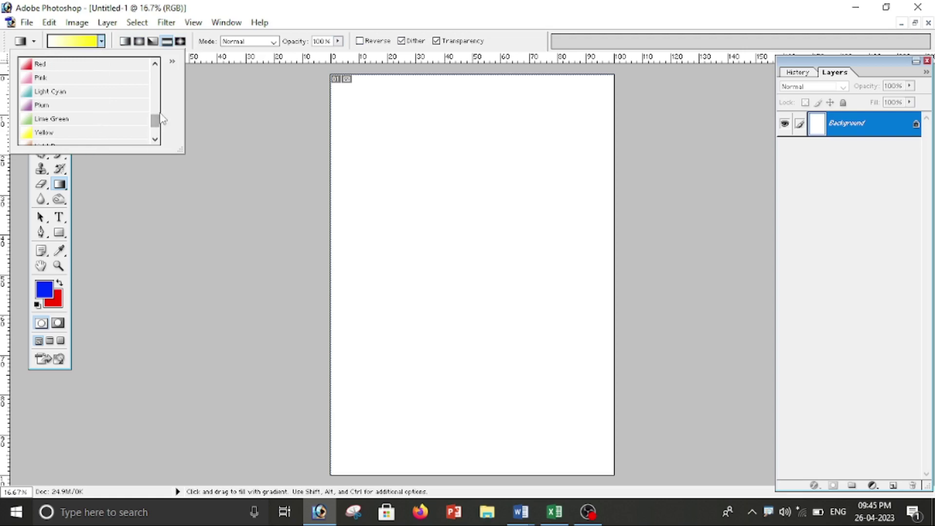
pyautogui.click(155, 65)
pyautogui.click(155, 68)
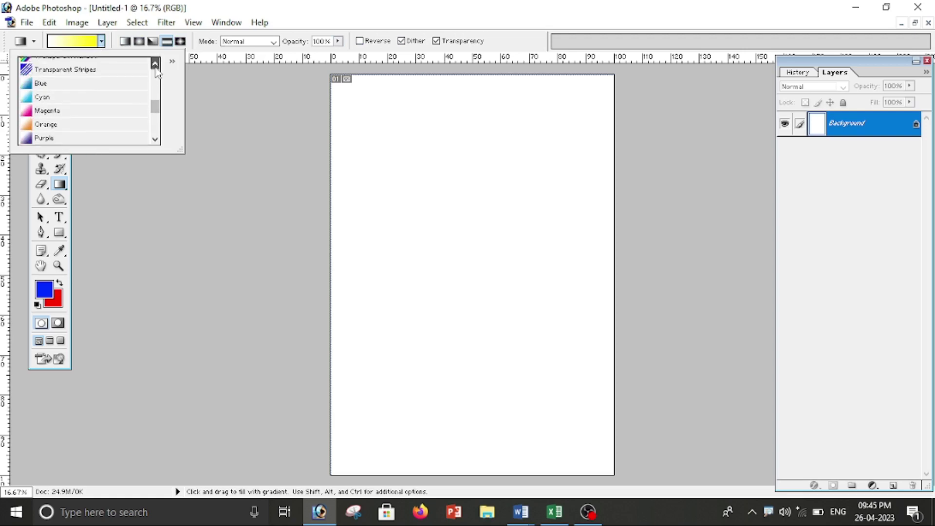
pyautogui.click(155, 68)
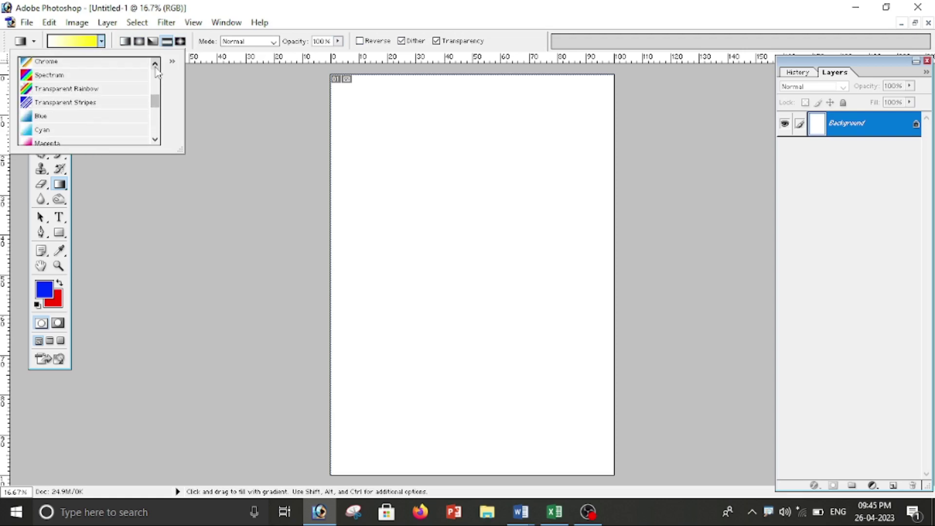
pyautogui.click(157, 140)
pyautogui.click(156, 140)
pyautogui.press('Escape')
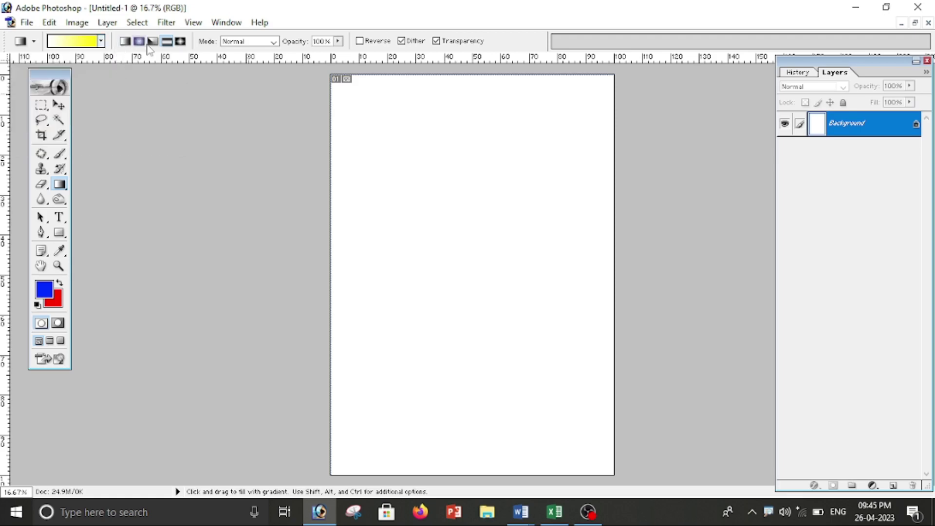
pyautogui.click(101, 41)
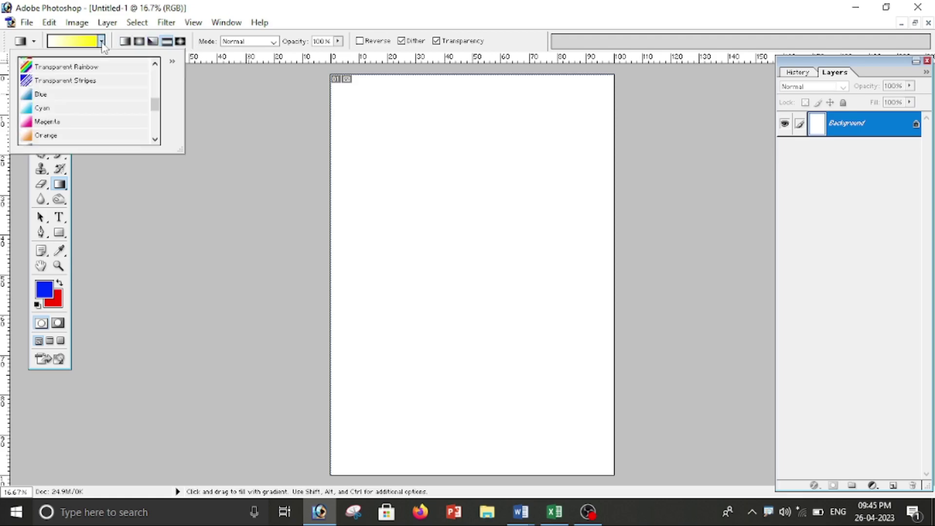
pyautogui.click(154, 140)
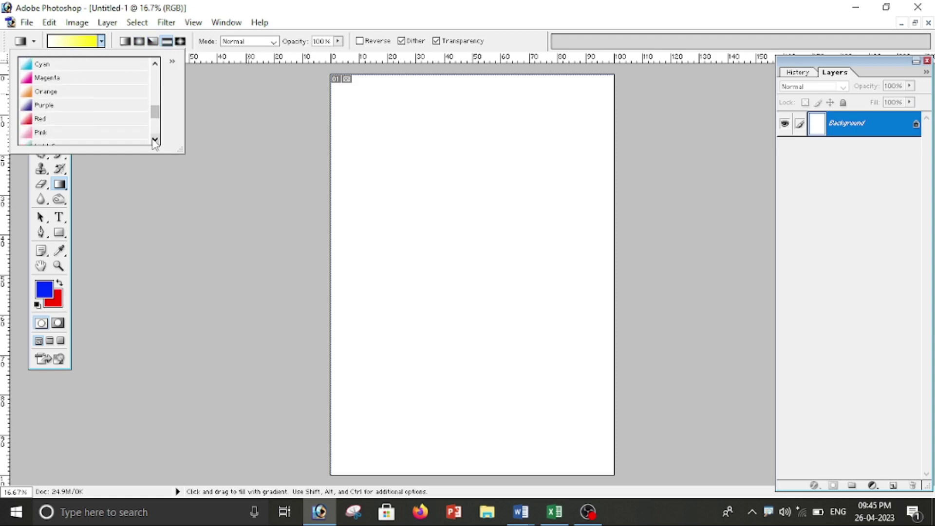
pyautogui.click(155, 140)
pyautogui.click(155, 141)
pyautogui.click(155, 140)
pyautogui.click(40, 135)
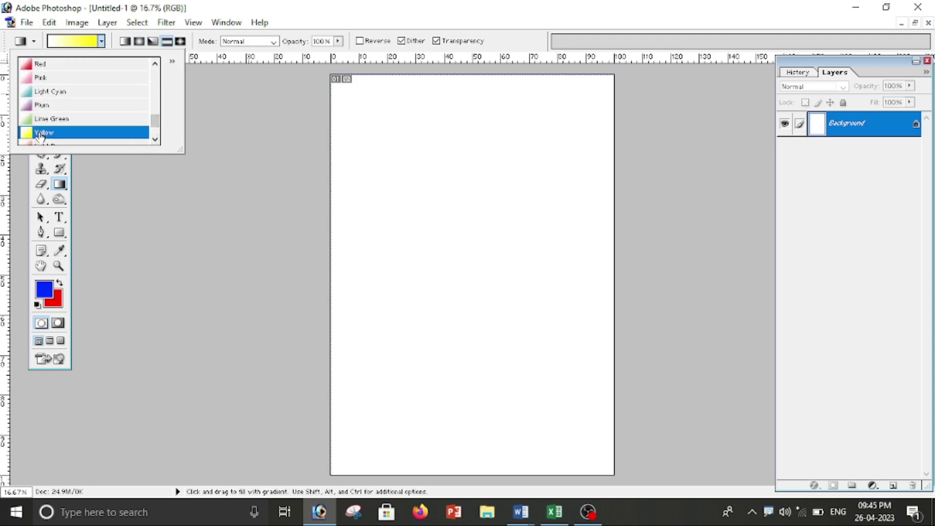
pyautogui.press('Return')
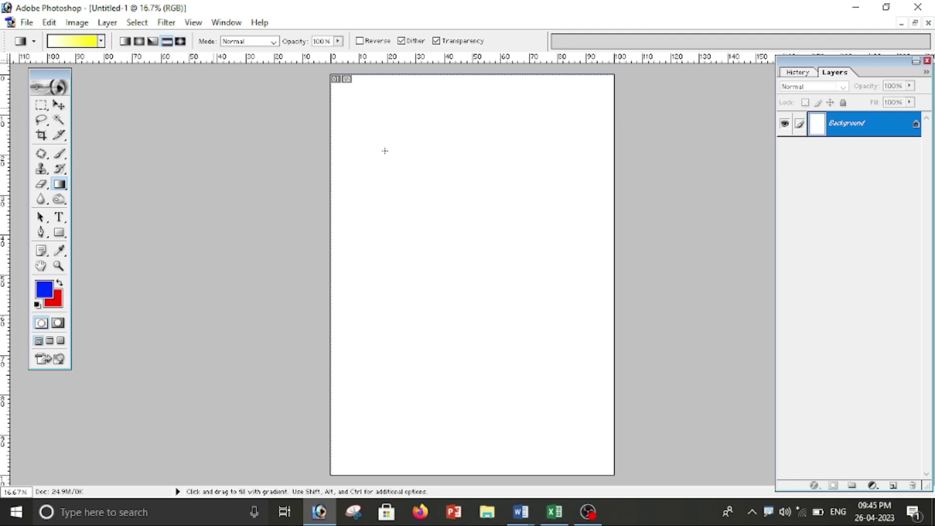
# Fill the page with a diagonal yellow gradient fading to white near the top
pyautogui.moveTo(380, 148); pyautogui.dragTo(495, 336)
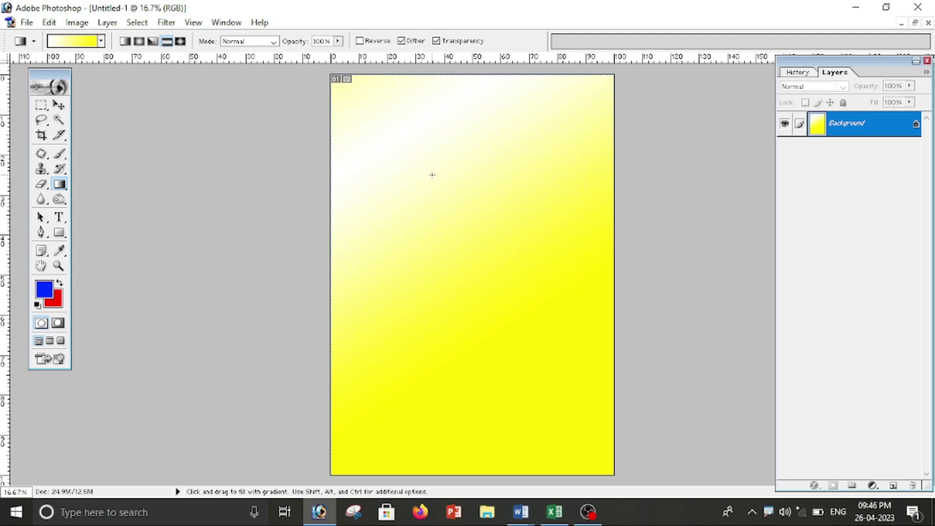
pyautogui.moveTo(432, 175); pyautogui.dragTo(487, 304)
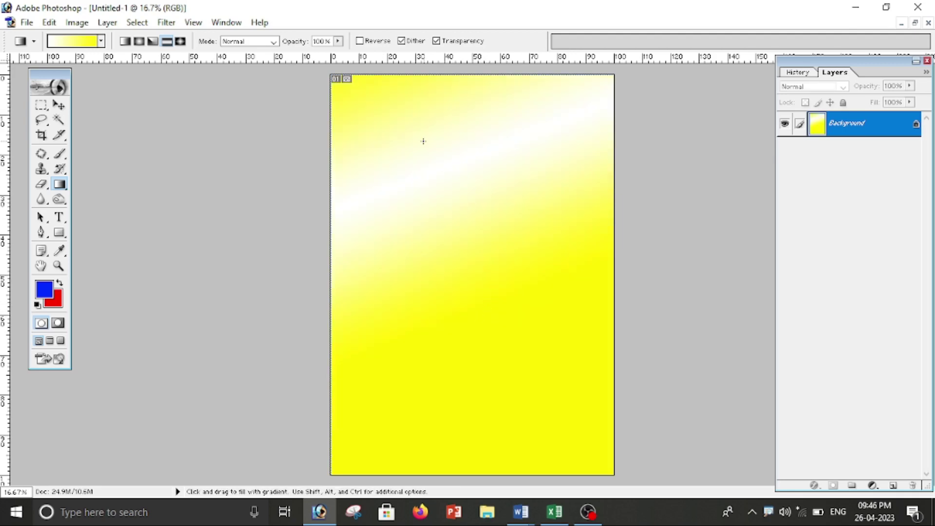
pyautogui.moveTo(435, 161); pyautogui.dragTo(535, 371)
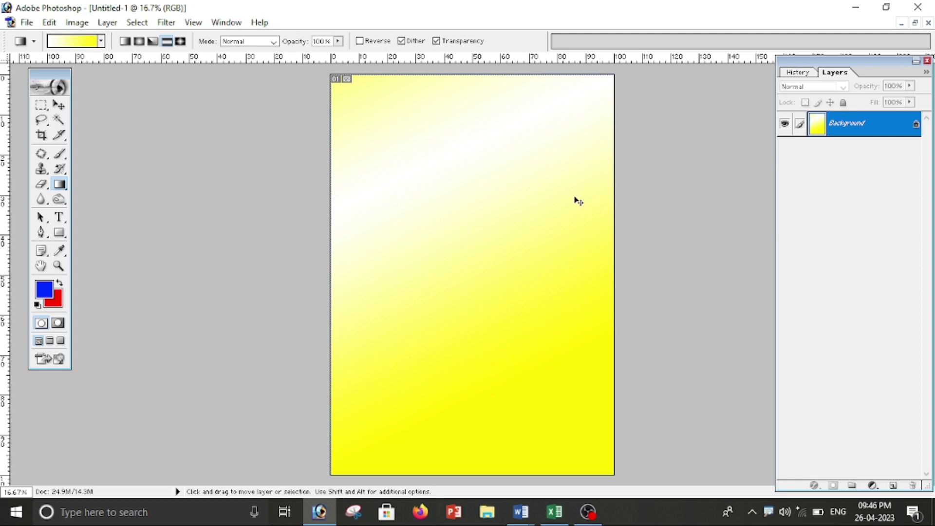
pyautogui.keyDown('ctrl'); pyautogui.click(505, 166); pyautogui.keyUp('ctrl')
pyautogui.keyDown('alt'); pyautogui.click(504, 166); pyautogui.keyUp('alt')
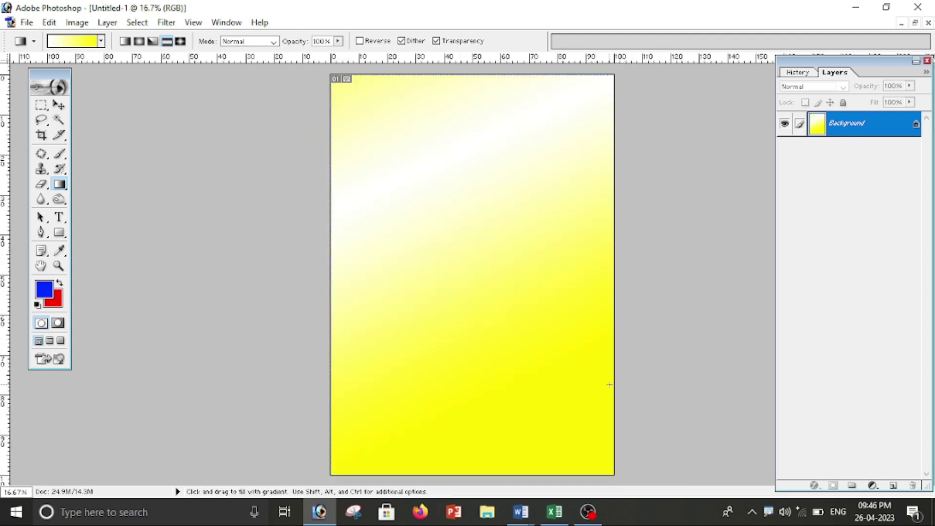
pyautogui.click(39, 108)
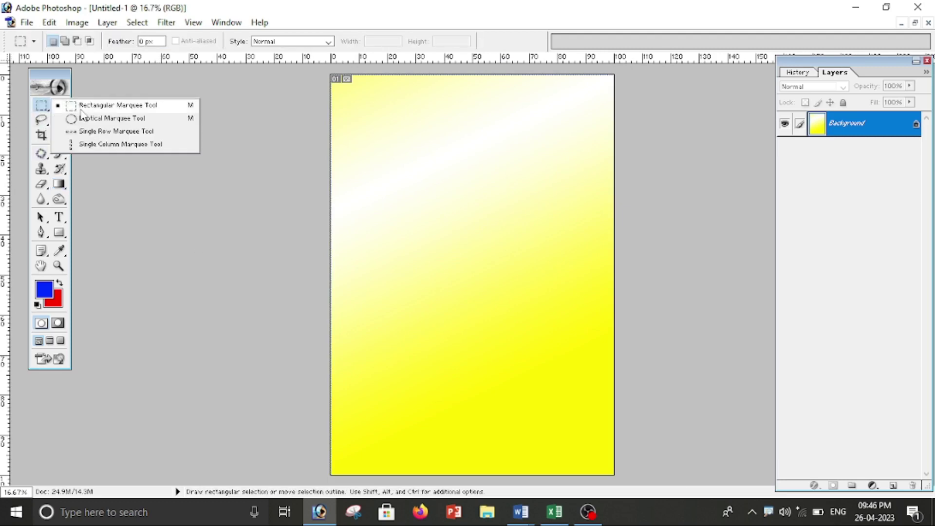
# Draw a rectangular marquee selection just inside the page edges
pyautogui.click(104, 110)
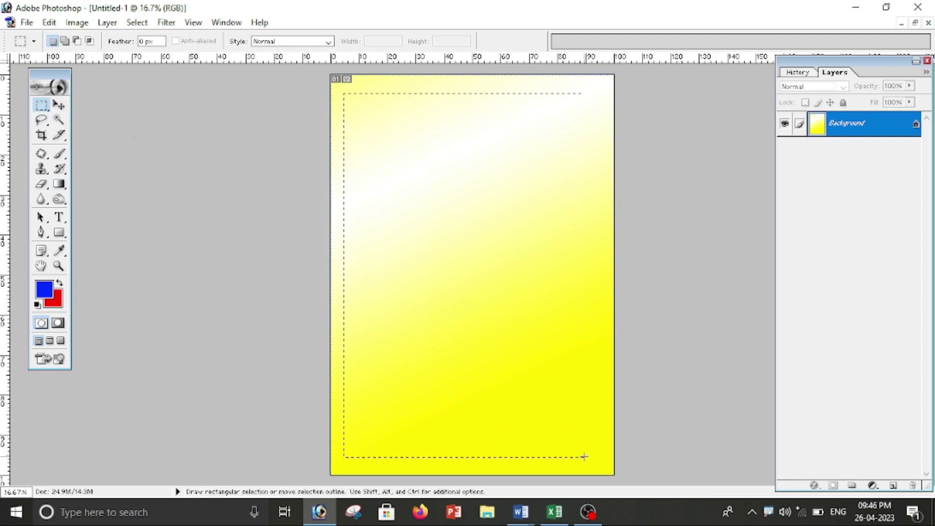
pyautogui.moveTo(365, 136); pyautogui.dragTo(603, 465)
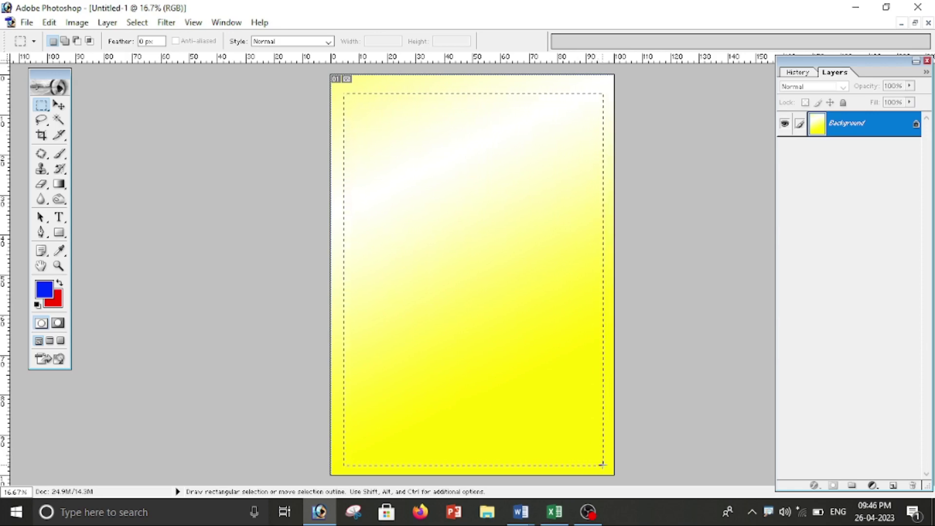
pyautogui.click(603, 465)
pyautogui.hotkey('ctrl', 'z')
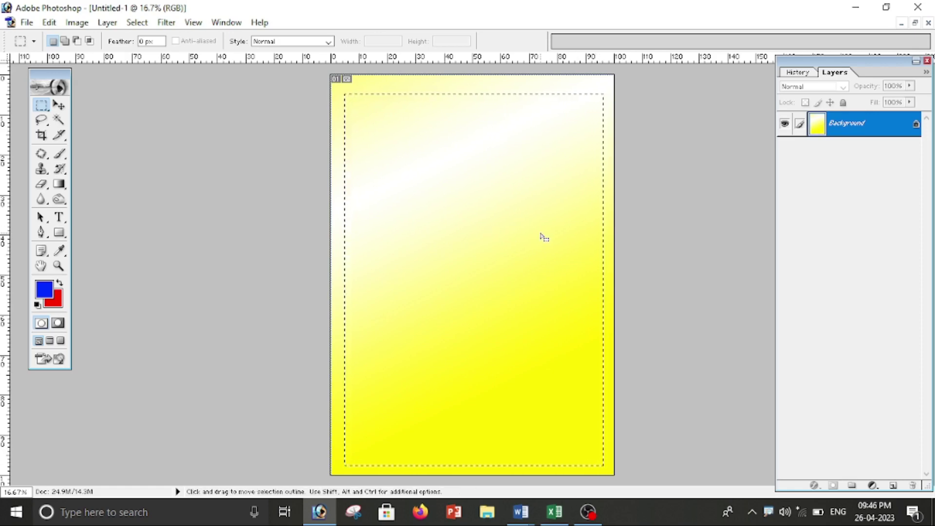
# Start an Edit > Stroke on the selection and set its colour to pure red (FF0000)
pyautogui.click(49, 24)
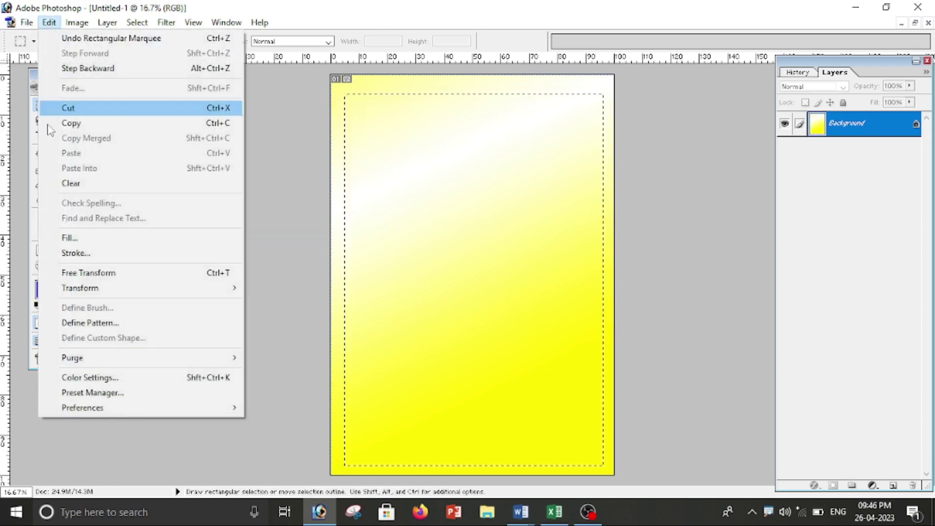
pyautogui.click(77, 253)
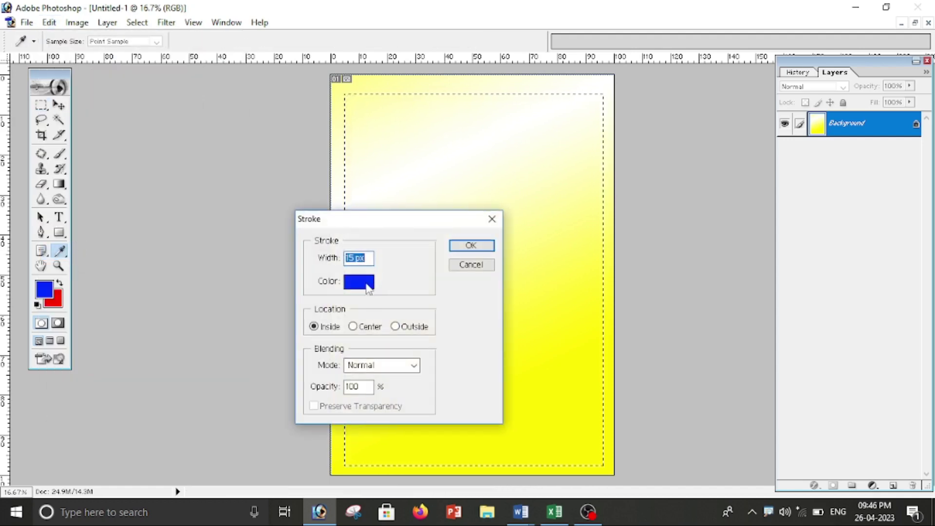
pyautogui.click(366, 283)
pyautogui.write('51')
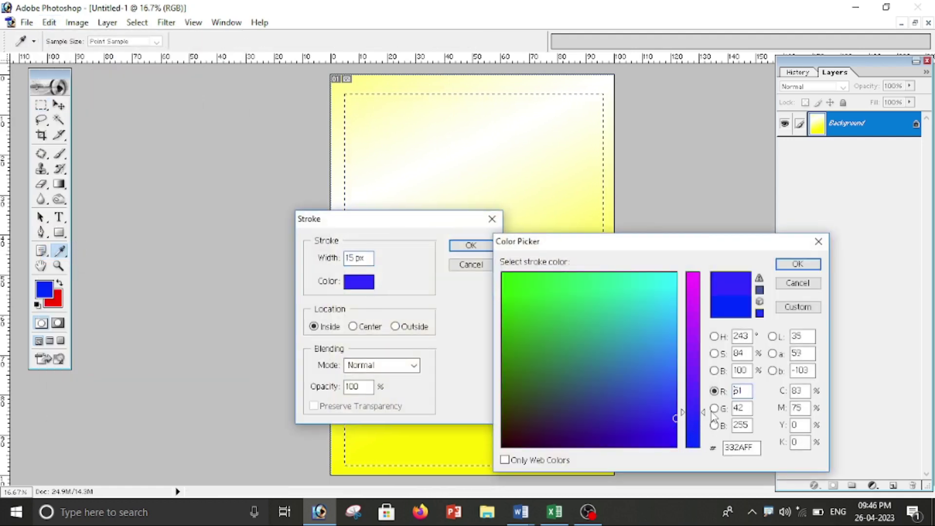
pyautogui.click(714, 408)
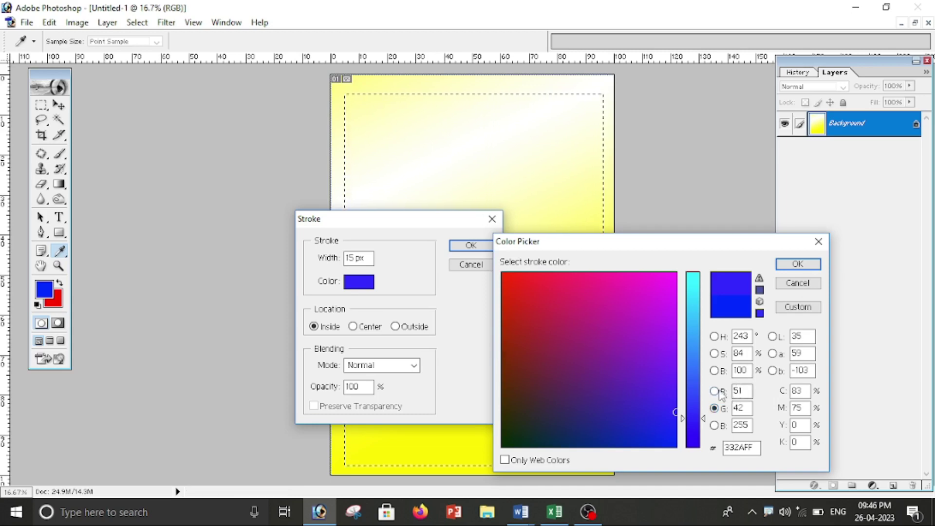
pyautogui.click(714, 391)
pyautogui.click(713, 369)
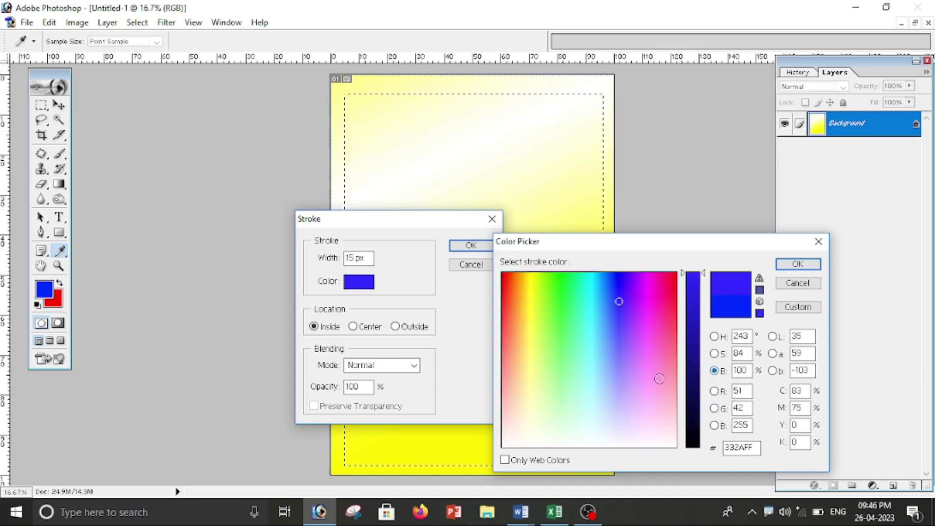
pyautogui.moveTo(528, 338); pyautogui.dragTo(499, 267)
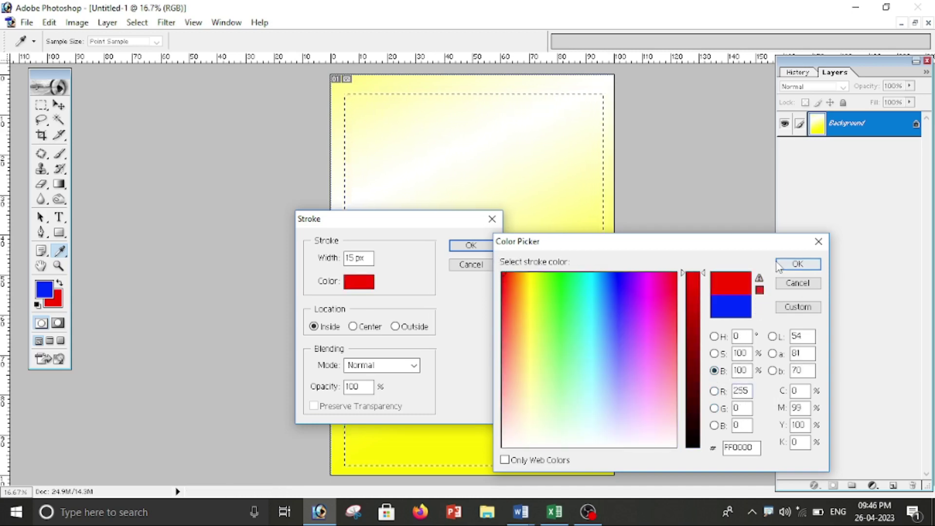
pyautogui.press('Return')
# Apply the red stroke at 15 px Inside and deselect, leaving the border
pyautogui.click(354, 259)
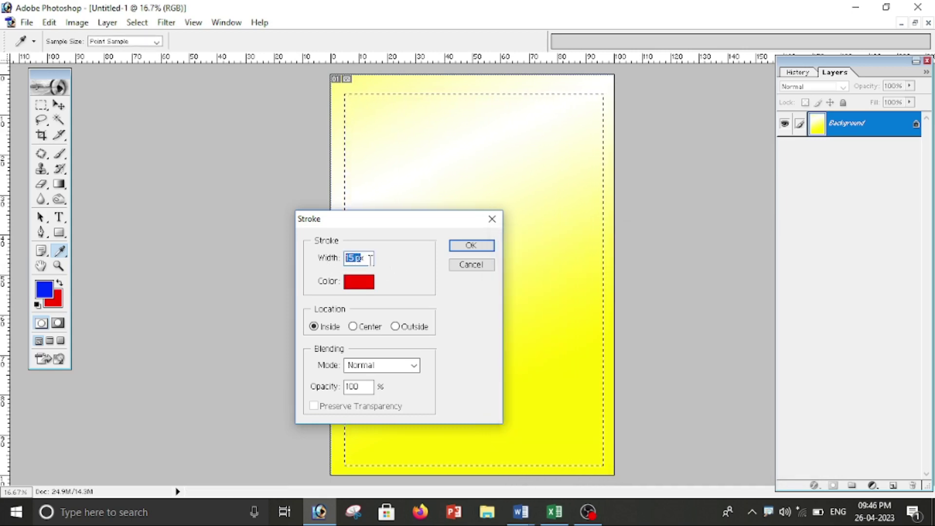
pyautogui.click(368, 258)
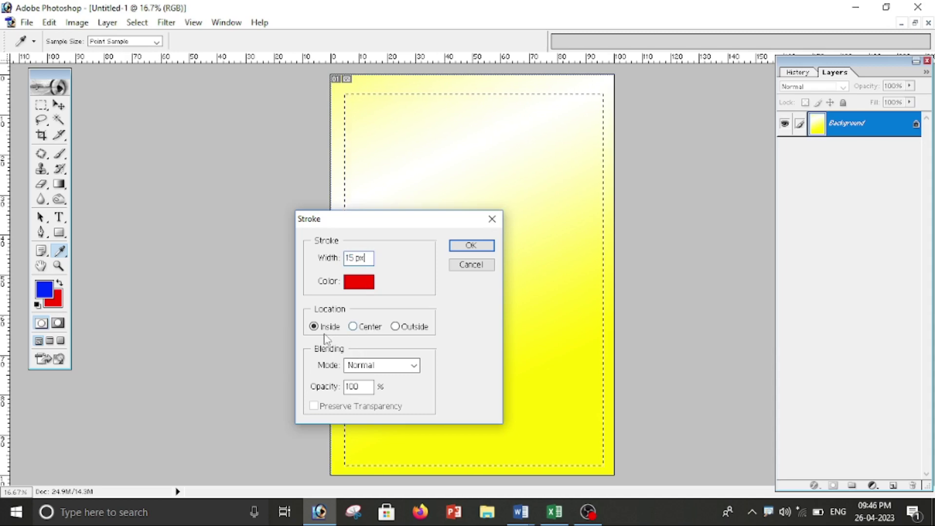
pyautogui.click(454, 246)
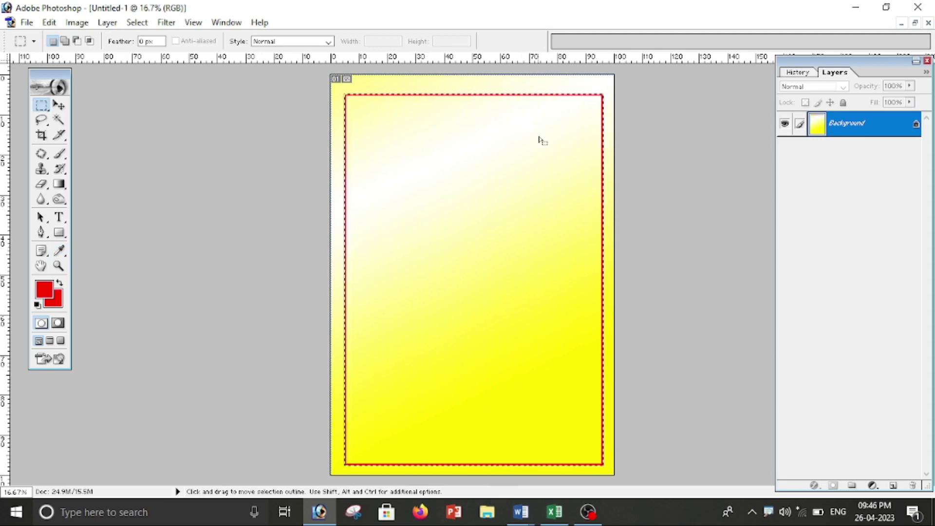
pyautogui.press('ctrl')
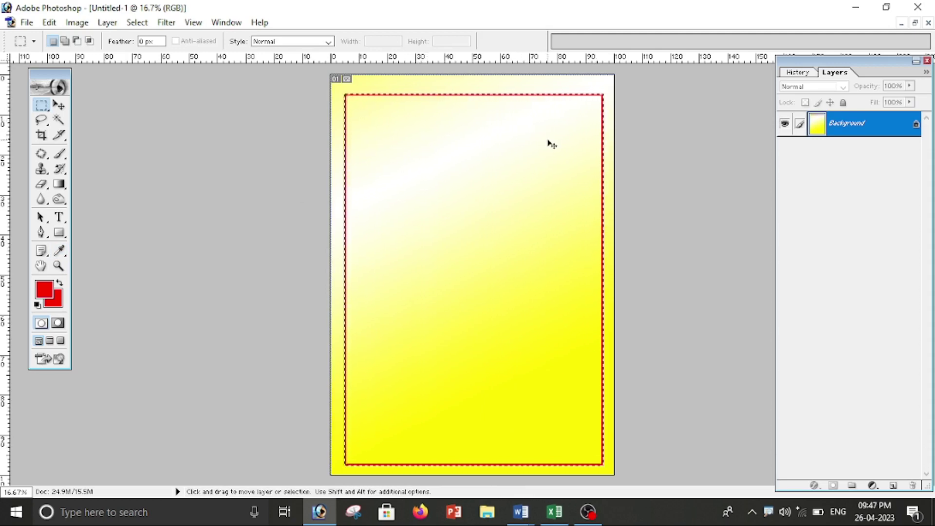
pyautogui.hotkey('ctrl', 'd')
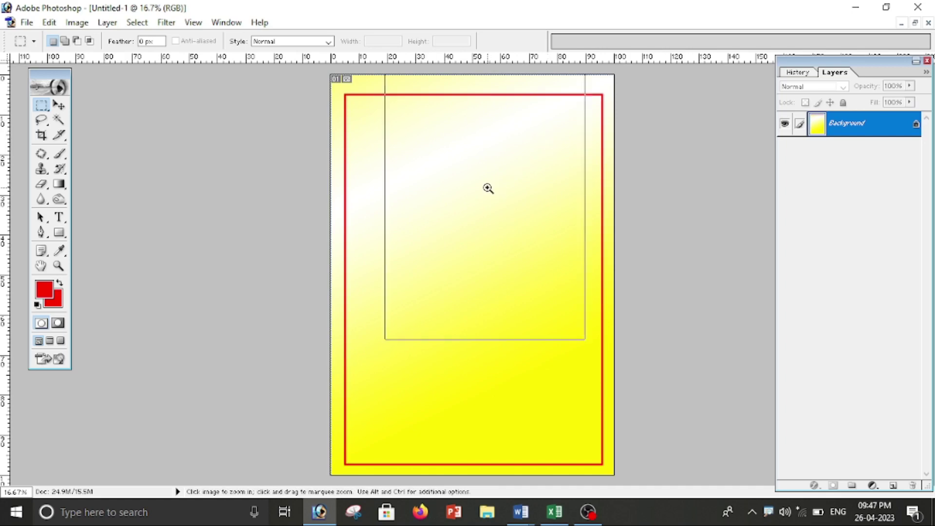
pyautogui.click(485, 188)
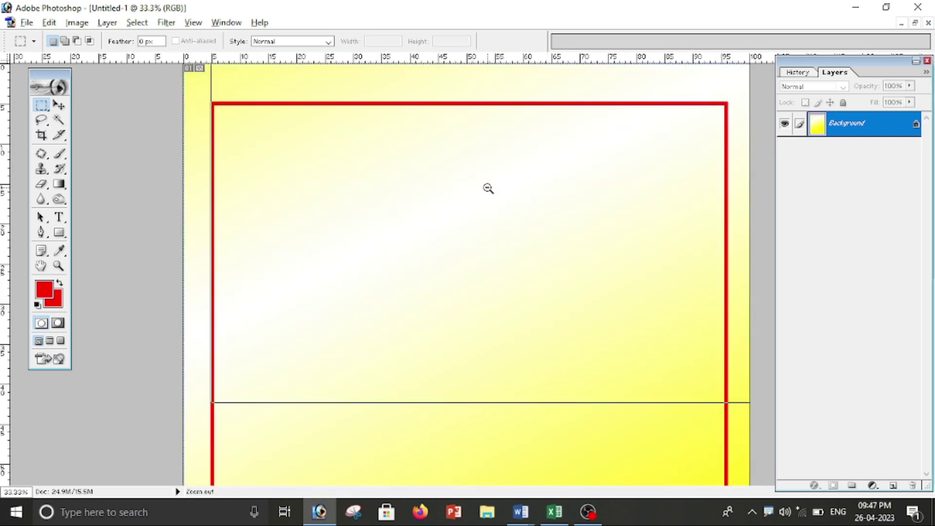
# Select the Type tool and set the font to Arial Regular
pyautogui.keyDown('alt'); pyautogui.click(488, 188); pyautogui.keyUp('alt')
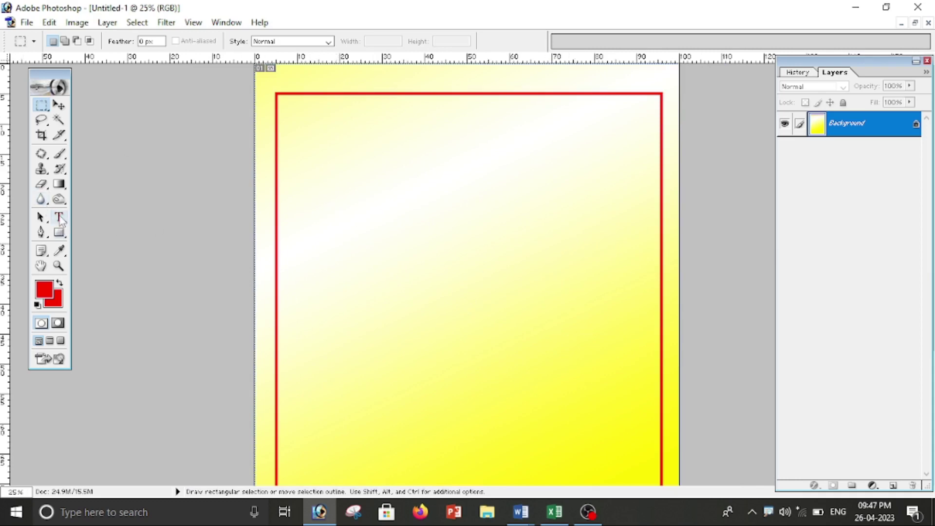
pyautogui.click(60, 217)
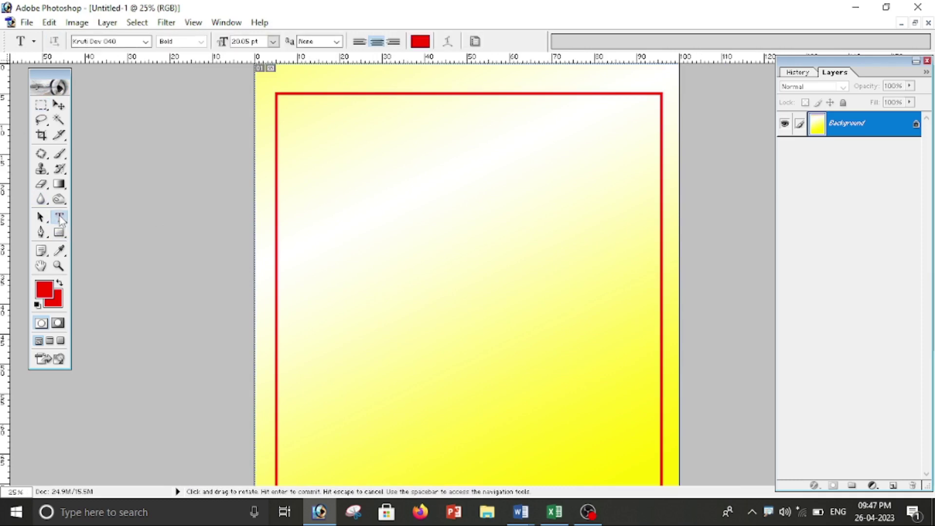
pyautogui.click(145, 42)
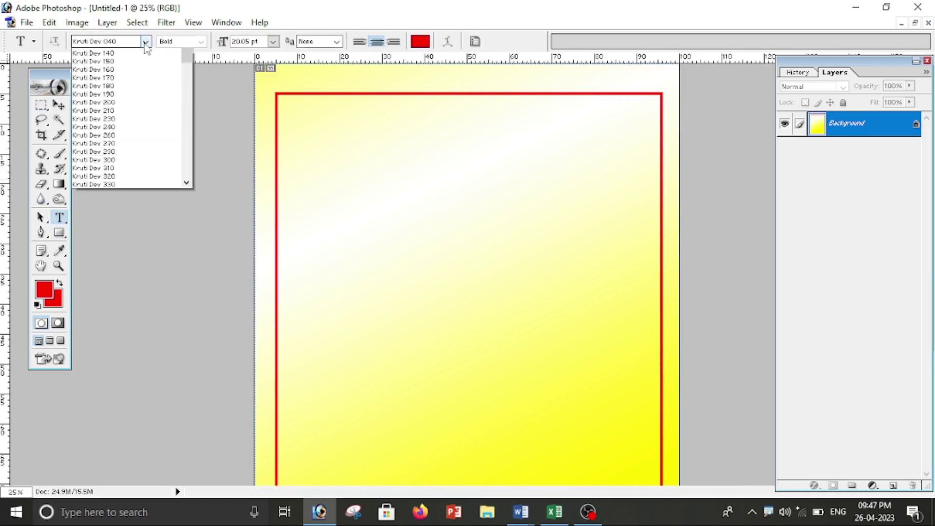
pyautogui.click(124, 53)
pyautogui.click(99, 41)
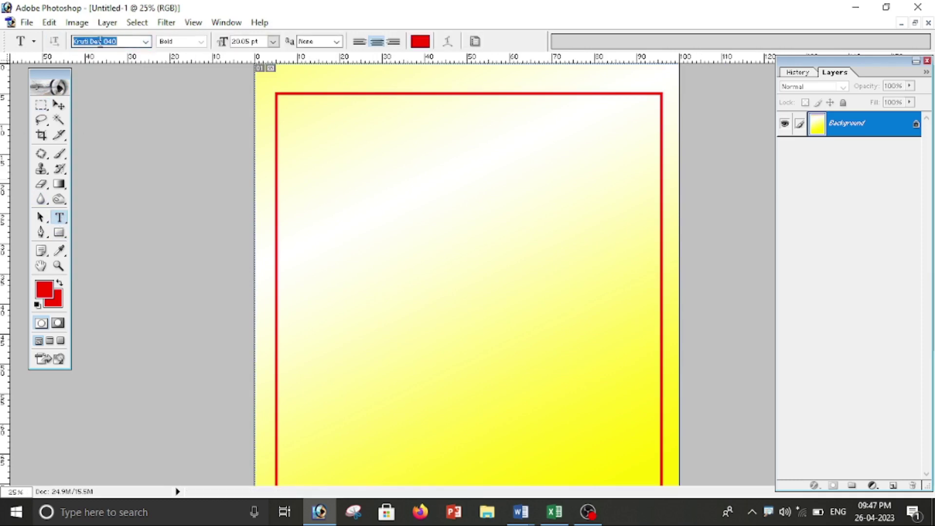
pyautogui.write('Arial')
pyautogui.press('Return')
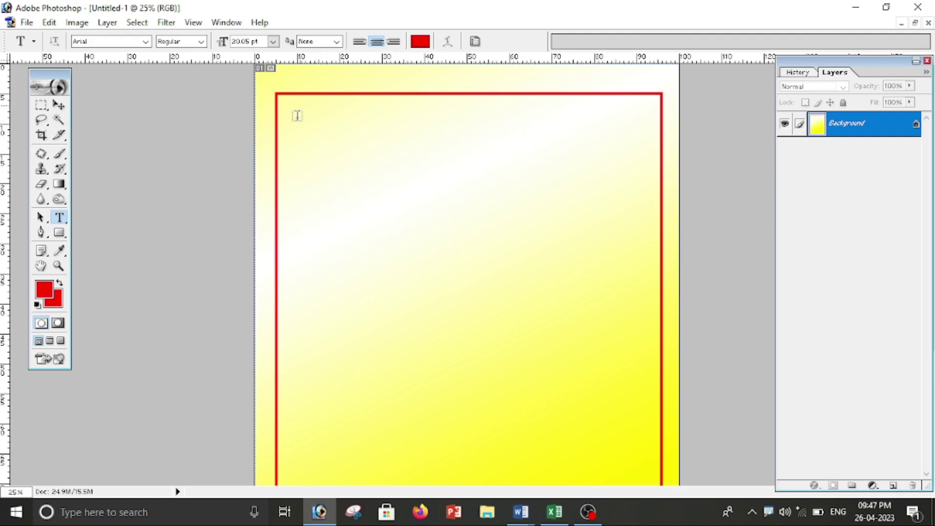
# Type 'Rajeev Gandhi Govt. P.G. College Ambikapur' in a top text box and make it Bold
pyautogui.moveTo(283, 113)
pyautogui.mouseDown()
pyautogui.moveTo(520, 201)
pyautogui.moveTo(653, 195)
pyautogui.mouseUp()
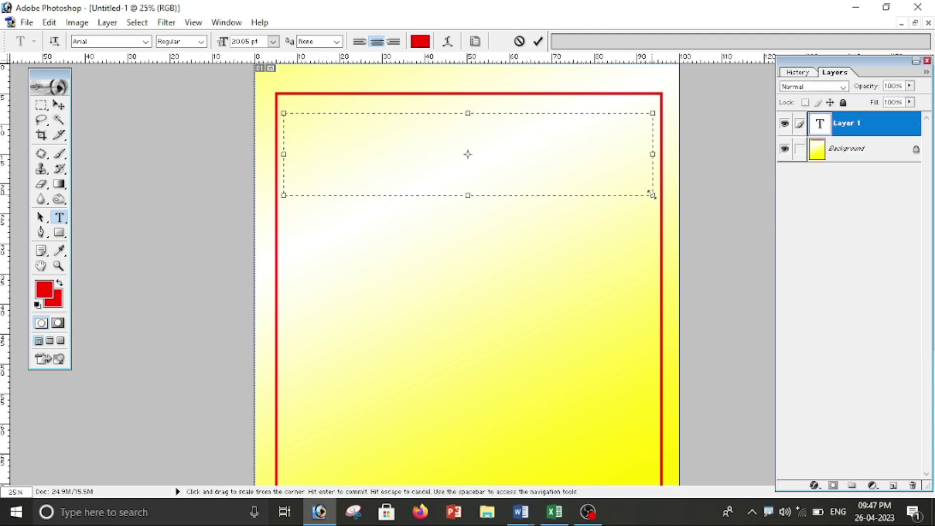
pyautogui.write('Raj')
pyautogui.write('ee')
pyautogui.write('v Gandhi Govt. P.G. College Ambikapur')
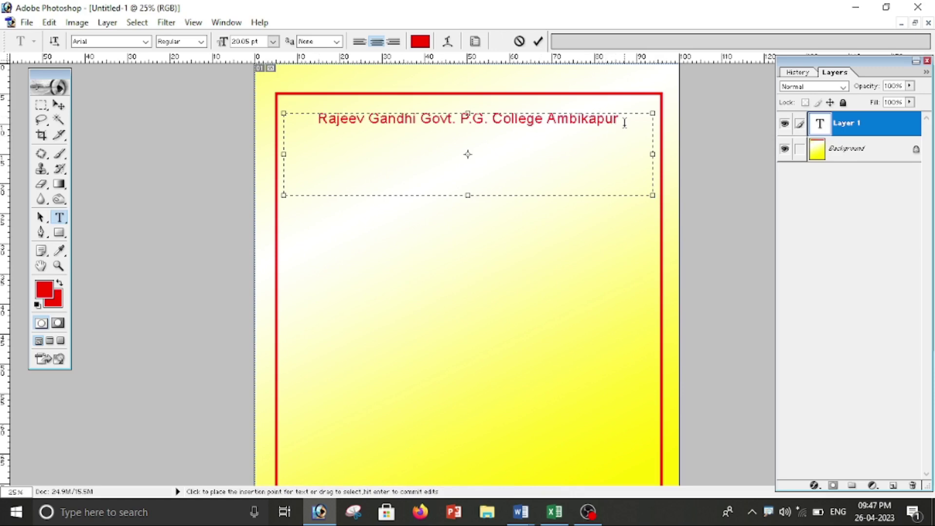
pyautogui.click(192, 41)
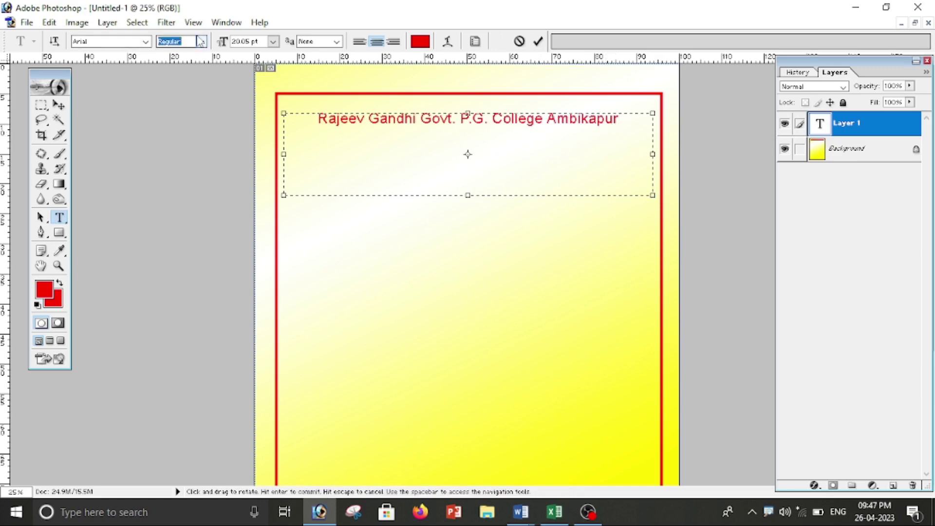
pyautogui.click(199, 42)
pyautogui.click(183, 77)
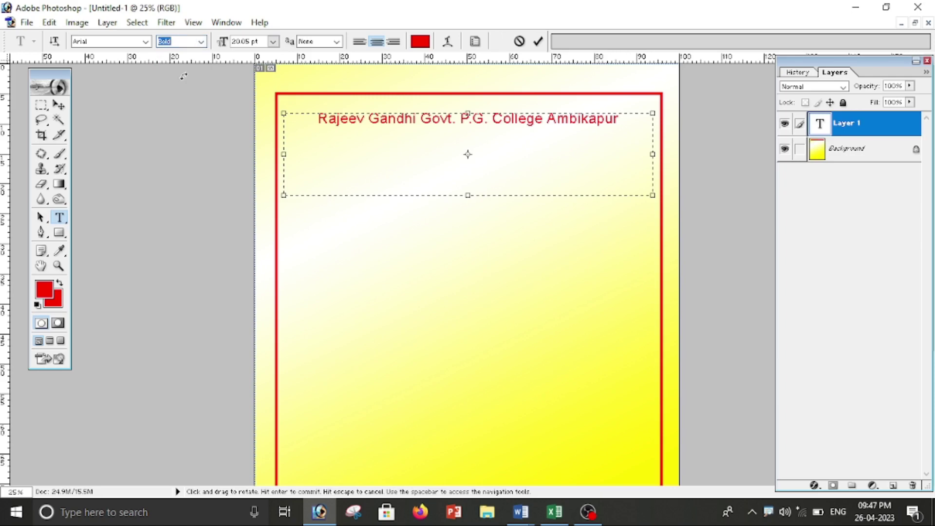
pyautogui.moveTo(620, 125); pyautogui.dragTo(369, 121)
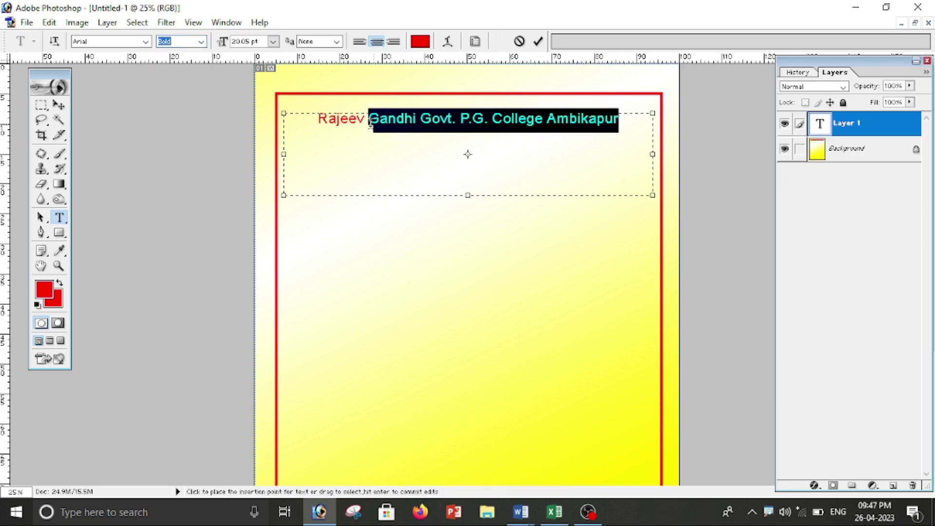
pyautogui.click(318, 136)
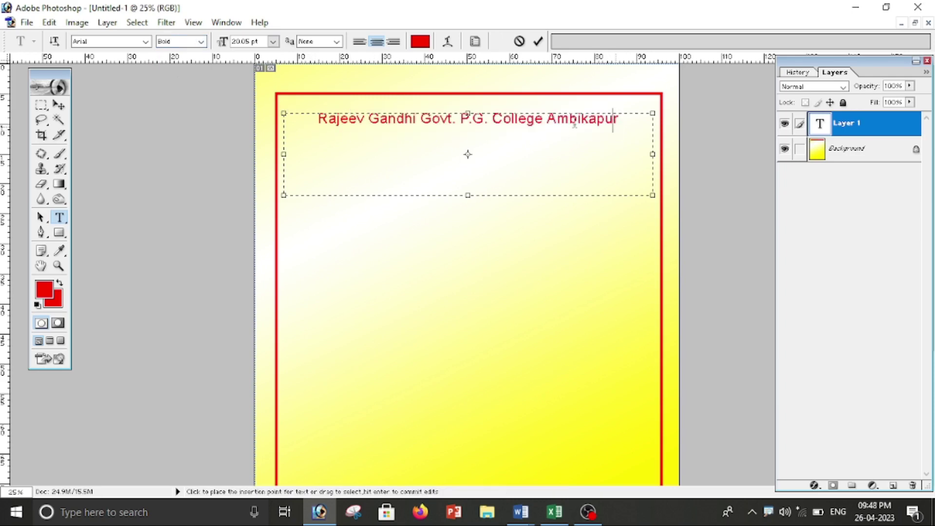
pyautogui.moveTo(613, 122); pyautogui.dragTo(192, 111)
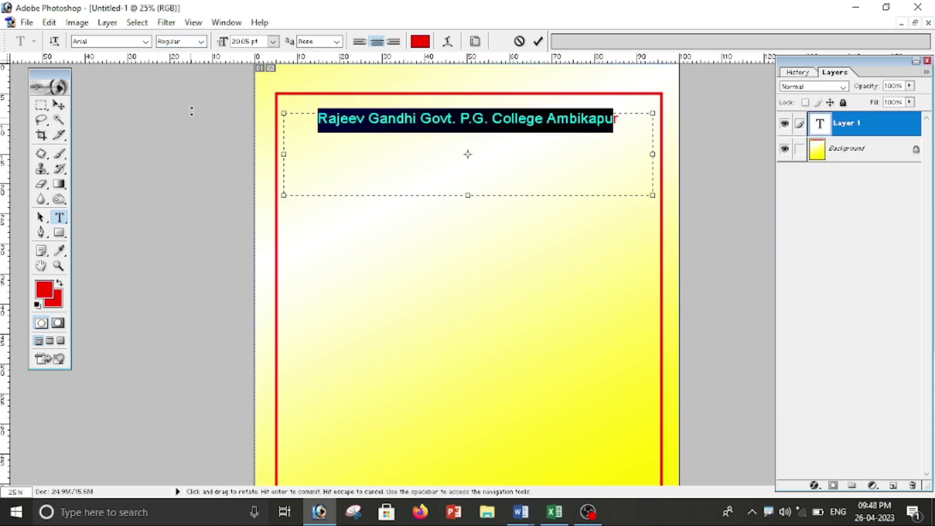
pyautogui.click(200, 41)
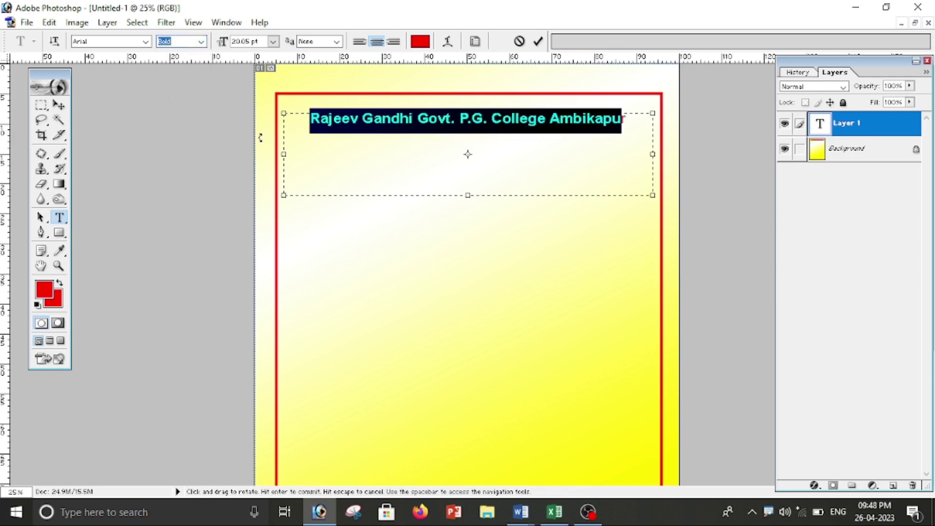
pyautogui.click(546, 142)
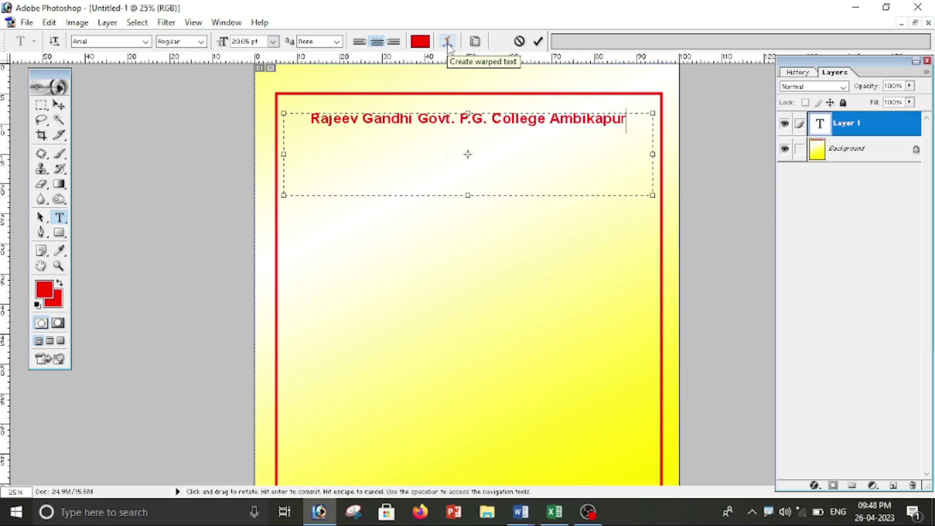
# Warp the college heading with the Arc style, bend about +65 and vertical distortion near -2
pyautogui.click(448, 42)
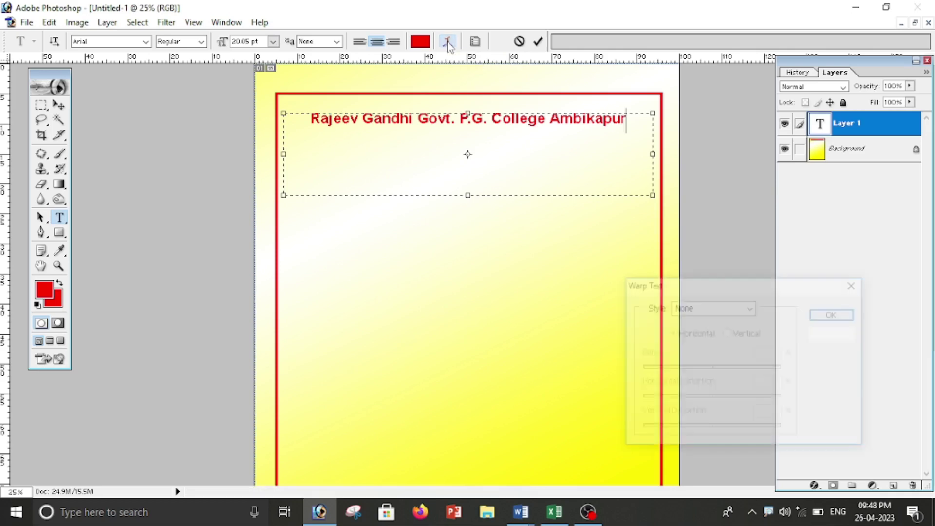
pyautogui.moveTo(714, 285); pyautogui.dragTo(722, 198)
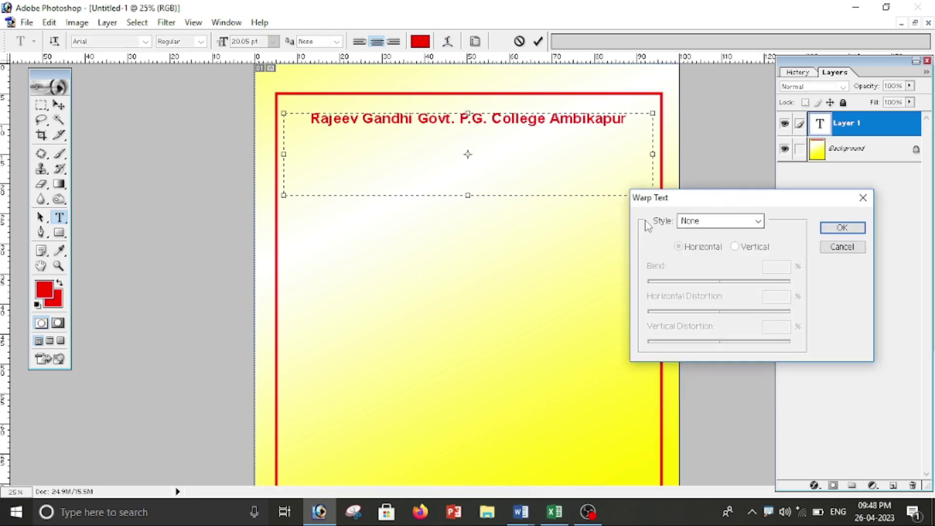
pyautogui.click(742, 225)
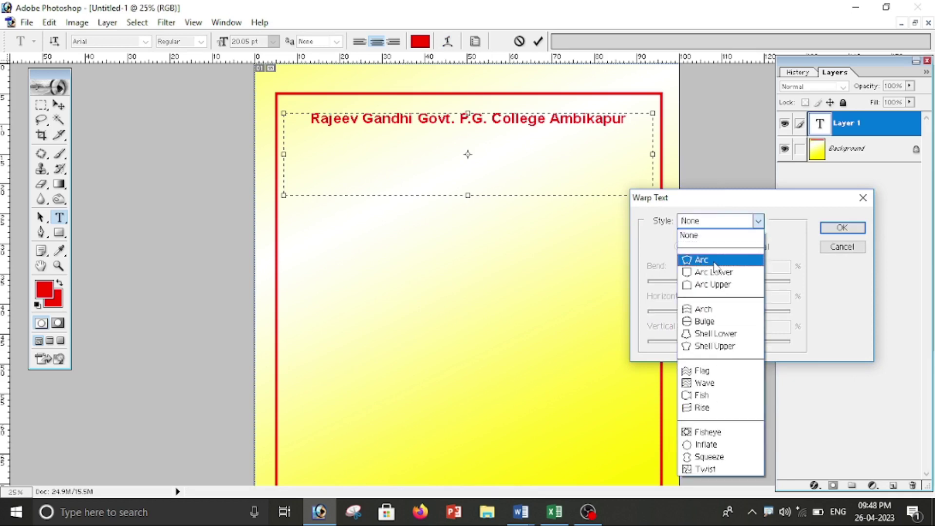
pyautogui.click(714, 261)
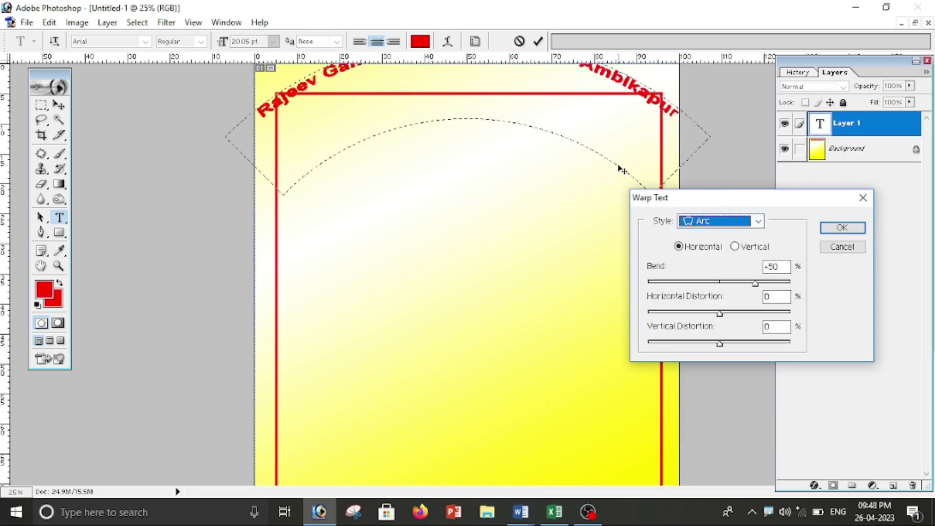
pyautogui.moveTo(614, 163); pyautogui.dragTo(613, 231)
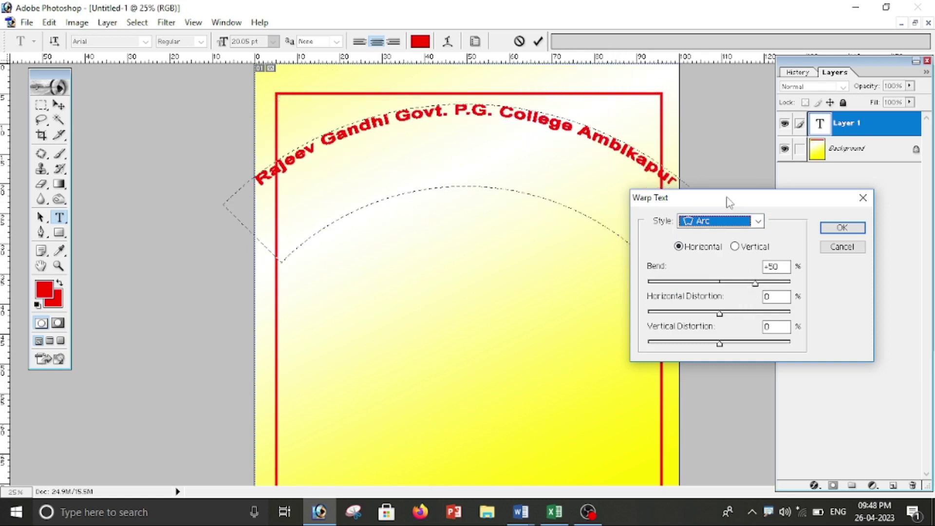
pyautogui.moveTo(729, 202); pyautogui.dragTo(780, 193)
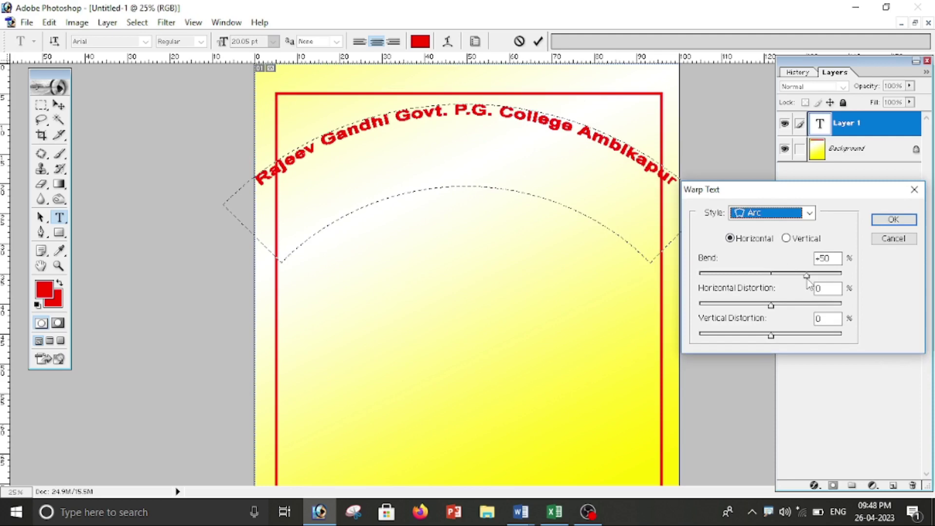
pyautogui.moveTo(807, 280); pyautogui.dragTo(817, 282)
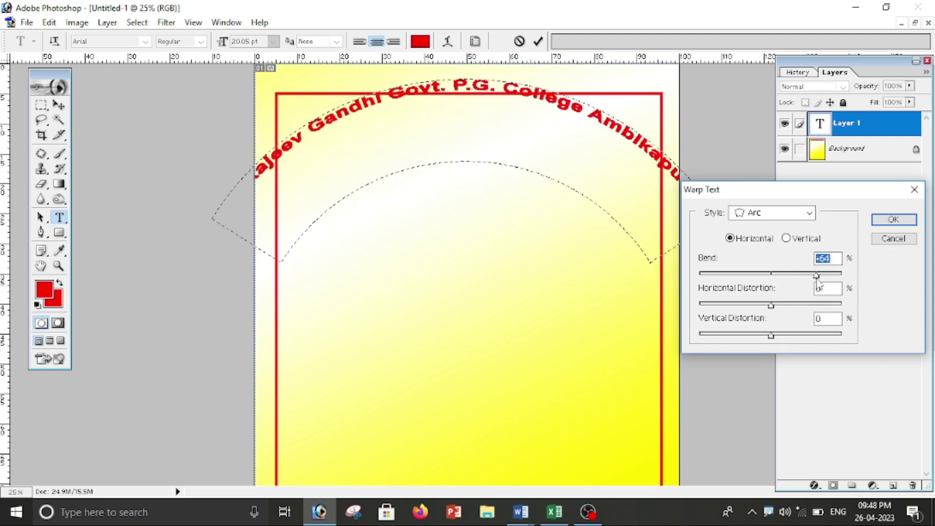
pyautogui.moveTo(822, 276); pyautogui.dragTo(820, 276)
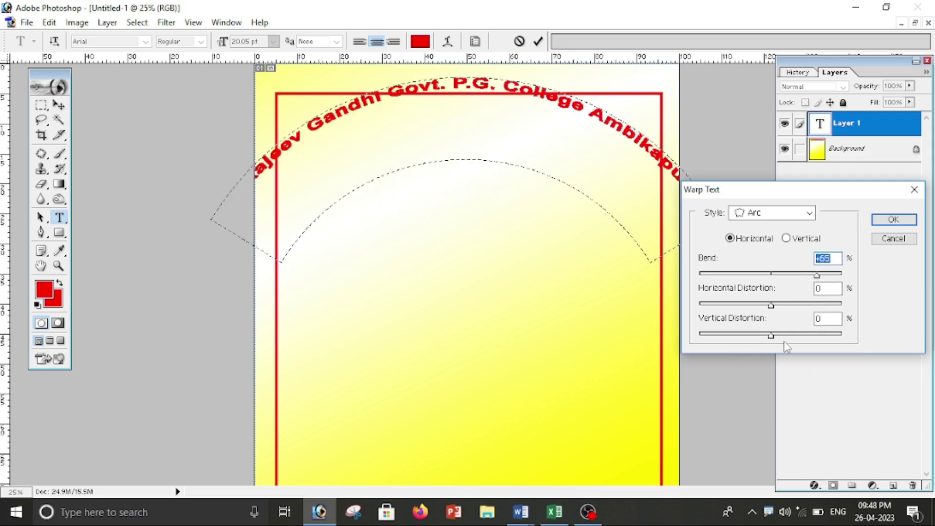
pyautogui.moveTo(771, 335); pyautogui.dragTo(773, 335)
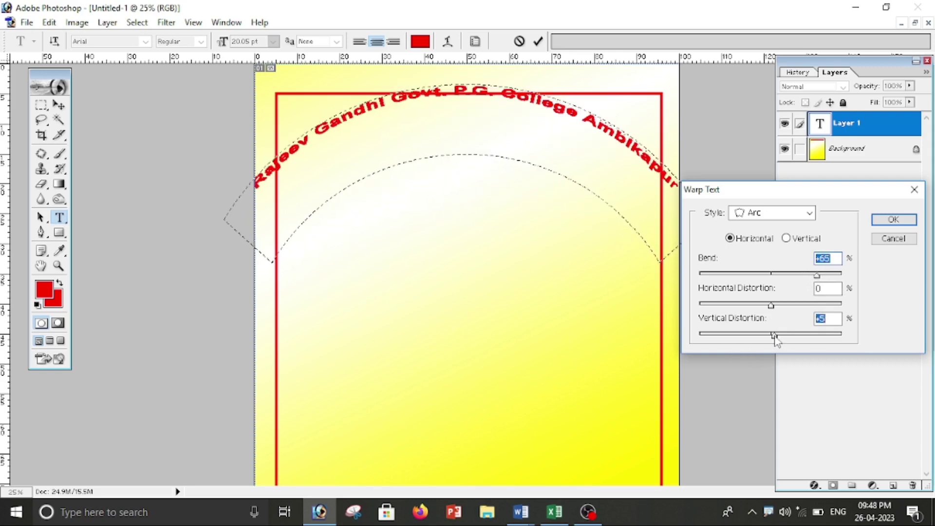
pyautogui.moveTo(774, 335); pyautogui.dragTo(769, 335)
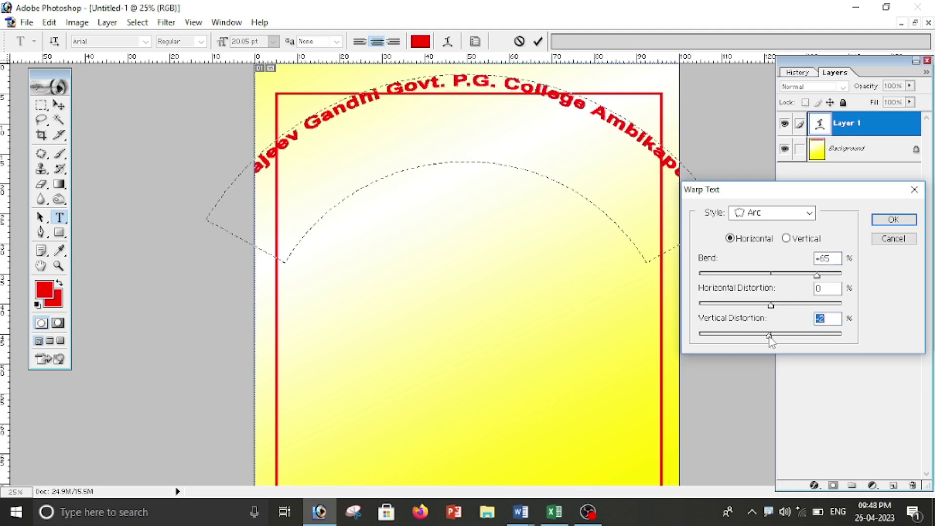
pyautogui.click(891, 222)
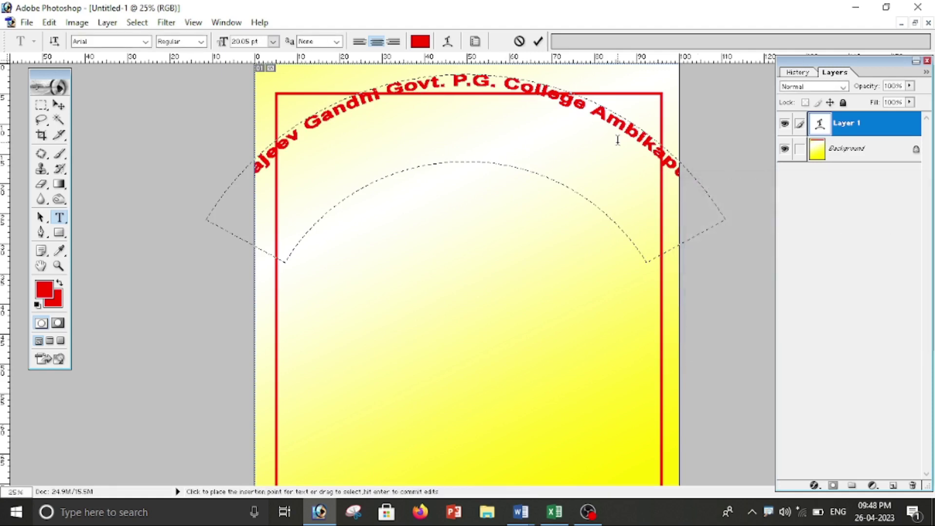
# Scale the arched heading down and centre it inside the red border near the top
pyautogui.click(58, 105)
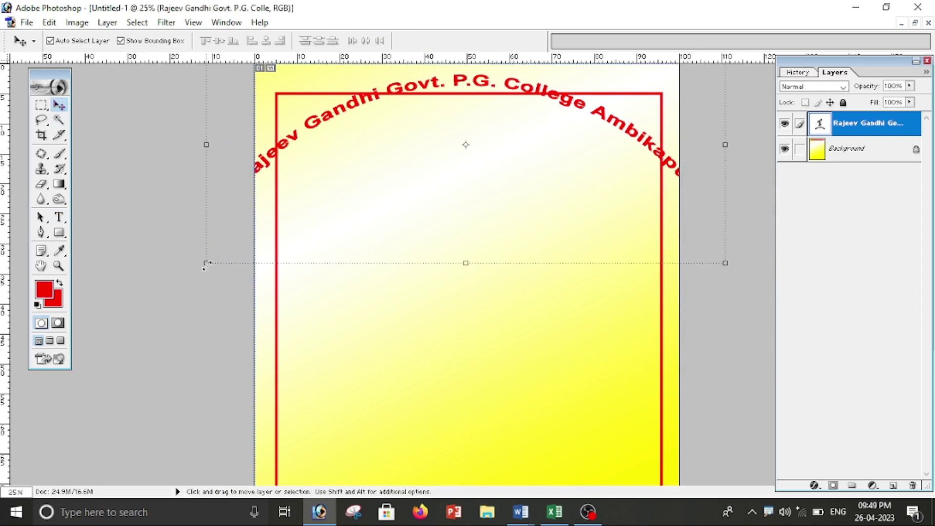
pyautogui.moveTo(203, 264); pyautogui.dragTo(254, 293)
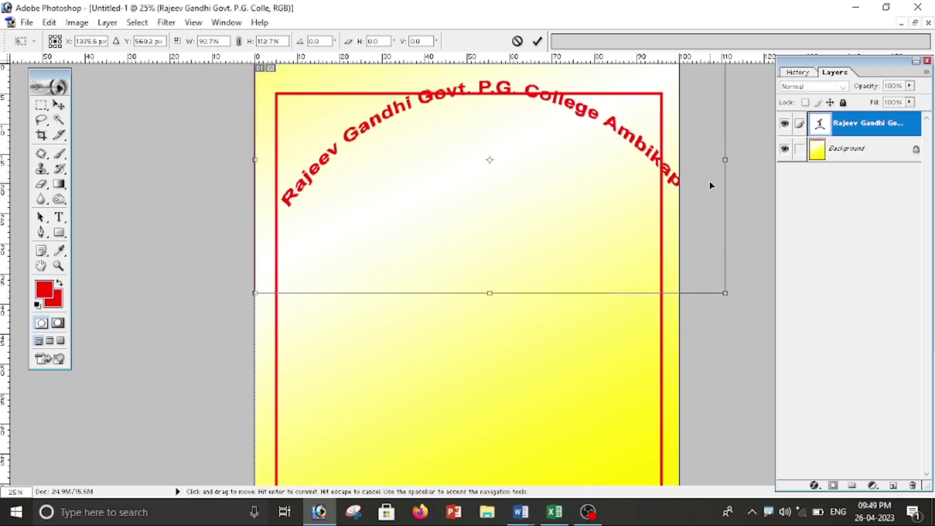
pyautogui.moveTo(697, 211); pyautogui.dragTo(680, 248)
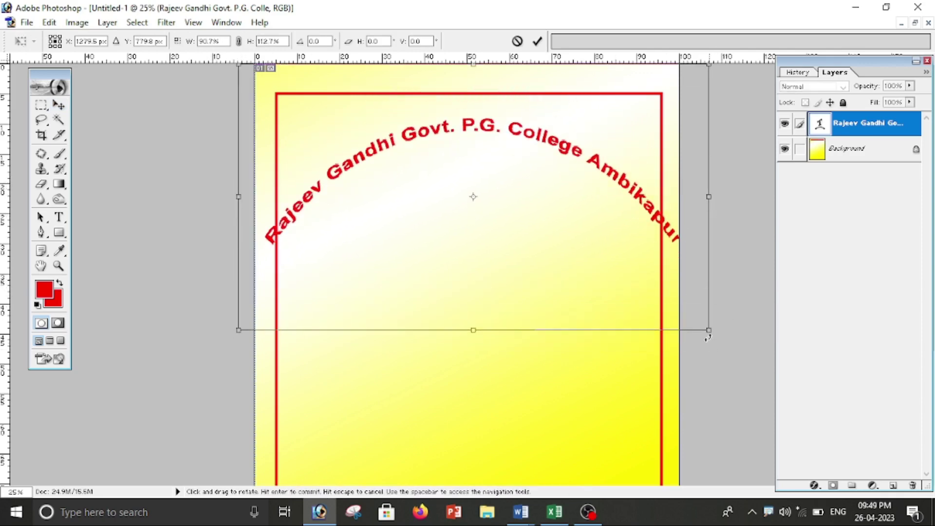
pyautogui.moveTo(708, 330); pyautogui.dragTo(679, 334)
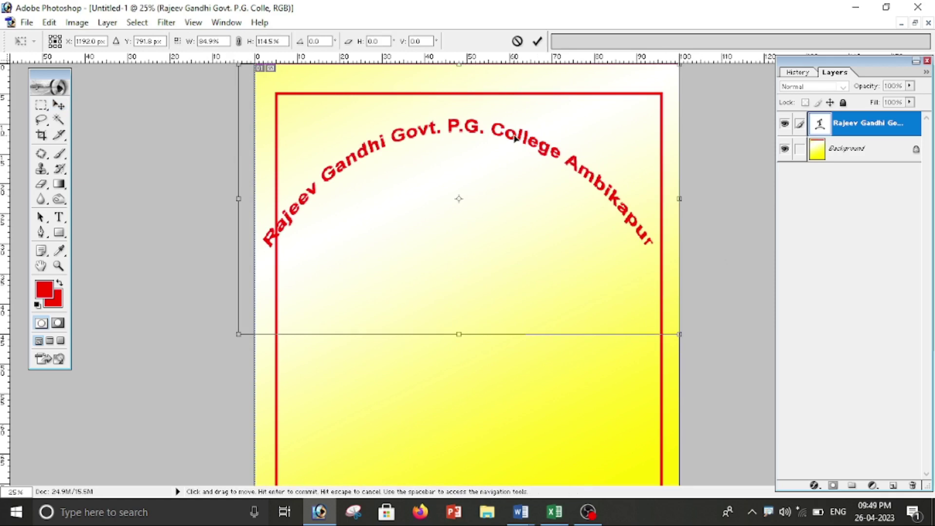
pyautogui.moveTo(515, 138); pyautogui.dragTo(528, 123)
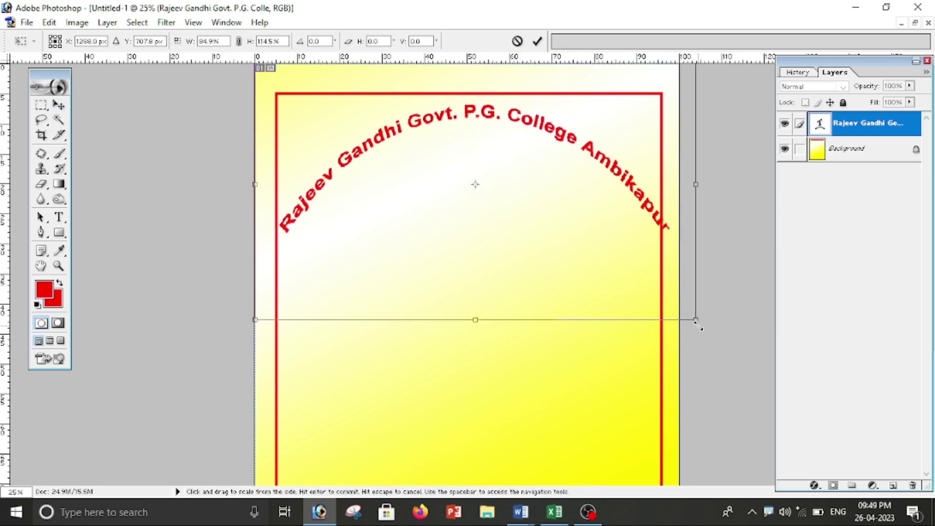
pyautogui.moveTo(694, 318); pyautogui.dragTo(669, 297)
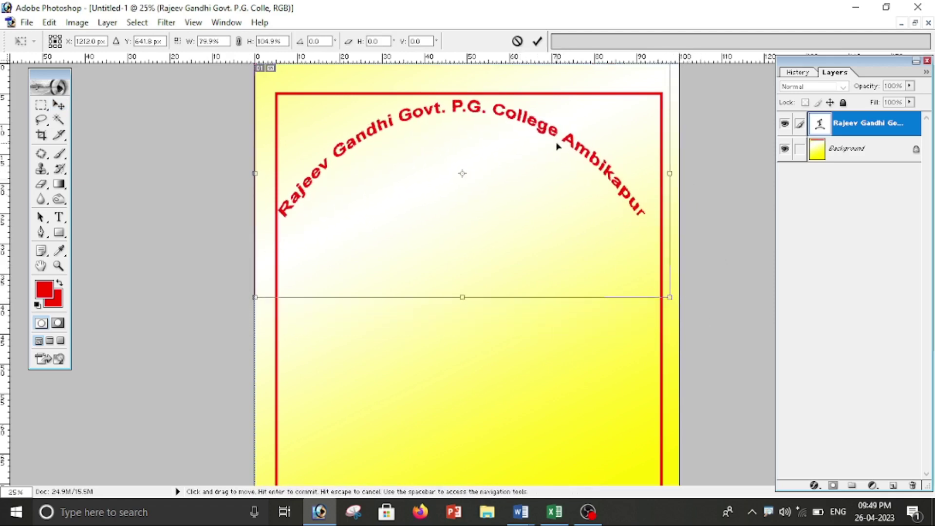
pyautogui.moveTo(559, 151); pyautogui.dragTo(568, 165)
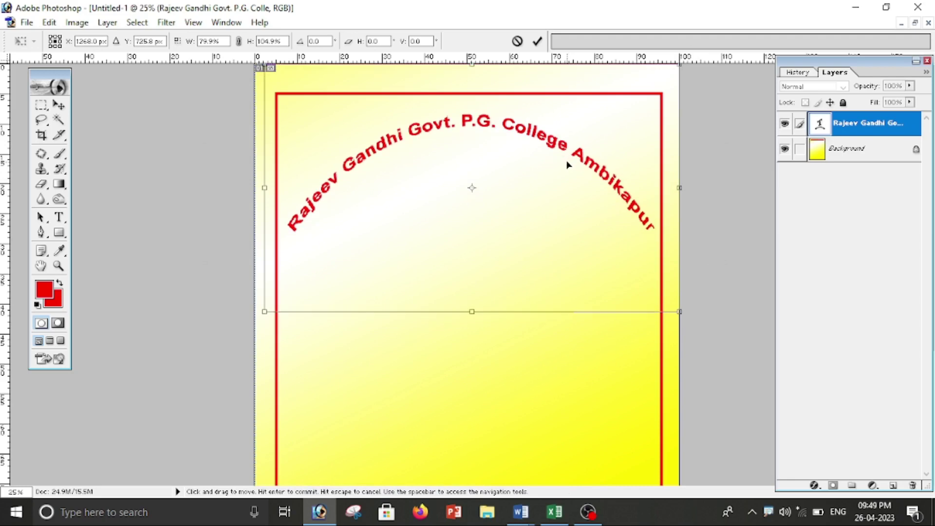
pyautogui.press('Return')
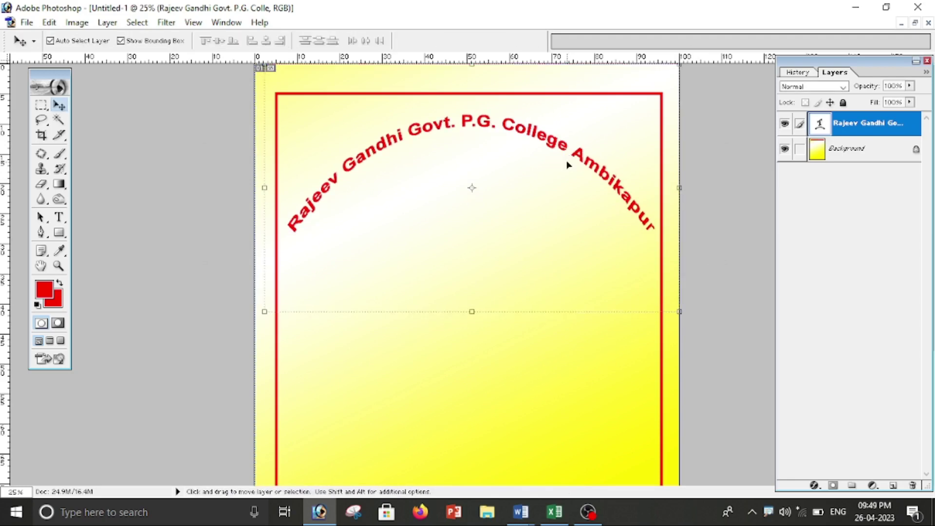
pyautogui.hotkey('ctrl', '+')
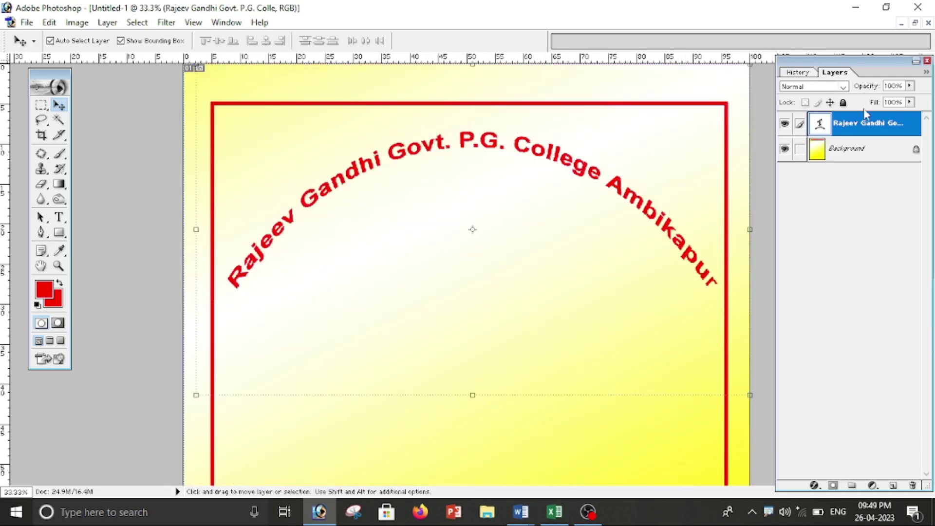
# Give the arched college name a deep blue (0011FF) colour overlay
pyautogui.doubleClick(912, 128)
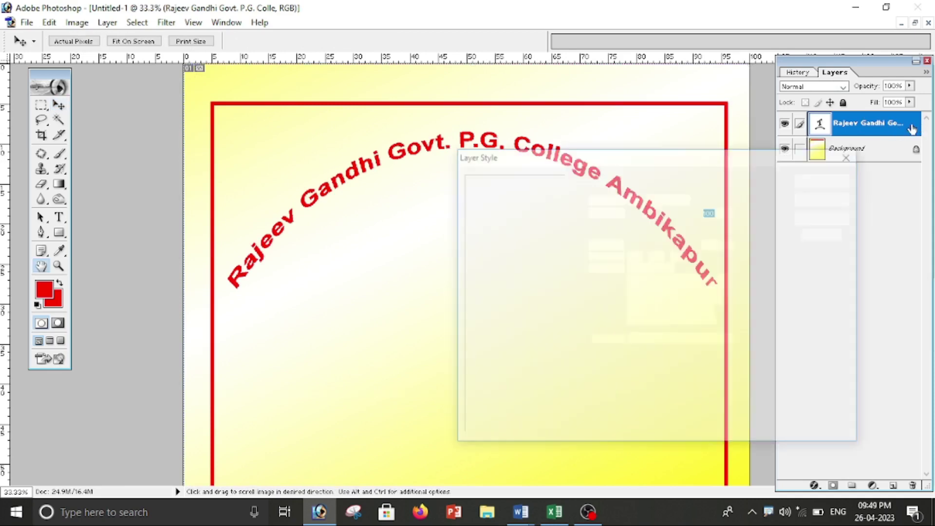
pyautogui.moveTo(631, 160); pyautogui.dragTo(703, 176)
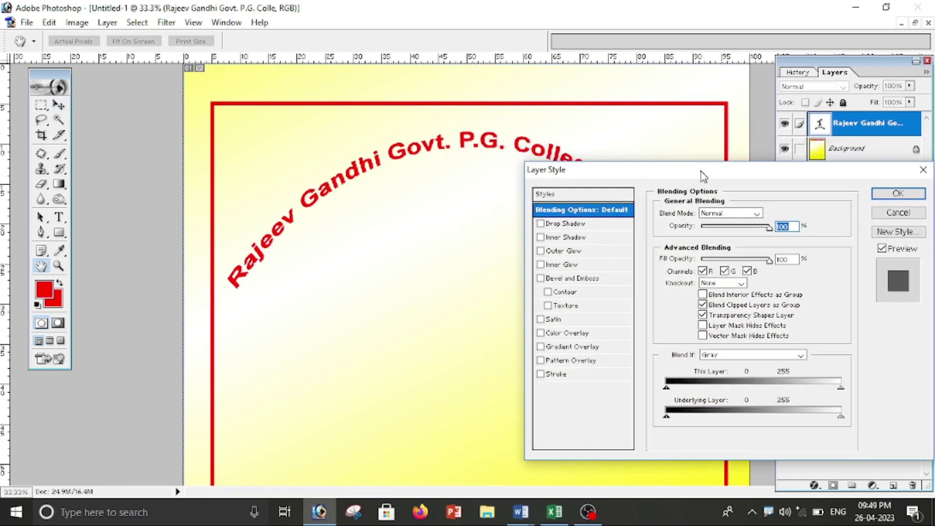
pyautogui.click(541, 333)
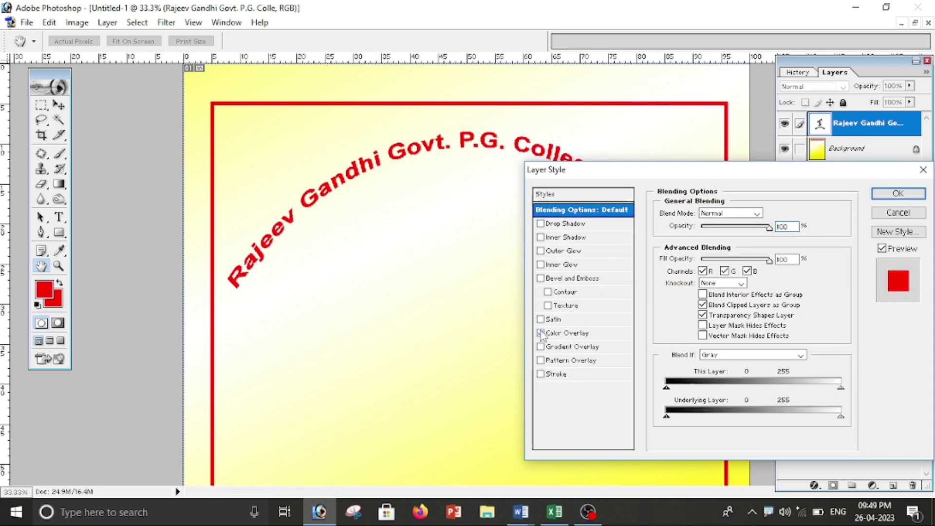
pyautogui.click(567, 333)
pyautogui.click(779, 214)
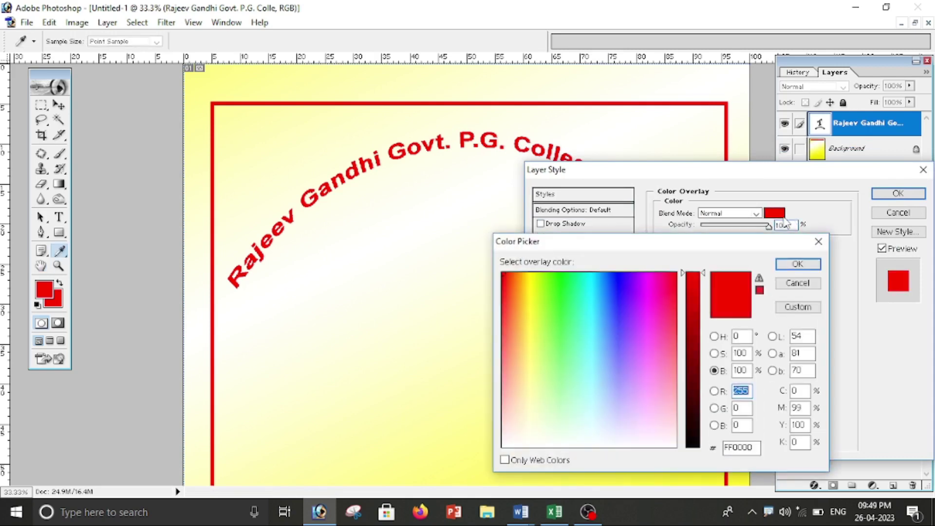
pyautogui.moveTo(668, 321); pyautogui.dragTo(637, 296)
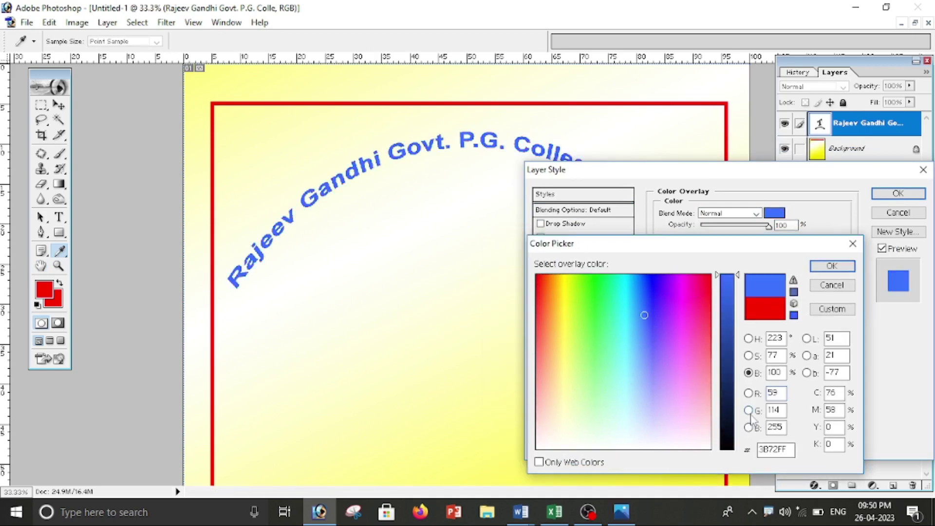
pyautogui.click(748, 410)
pyautogui.moveTo(701, 429); pyautogui.dragTo(709, 447)
pyautogui.click(727, 437)
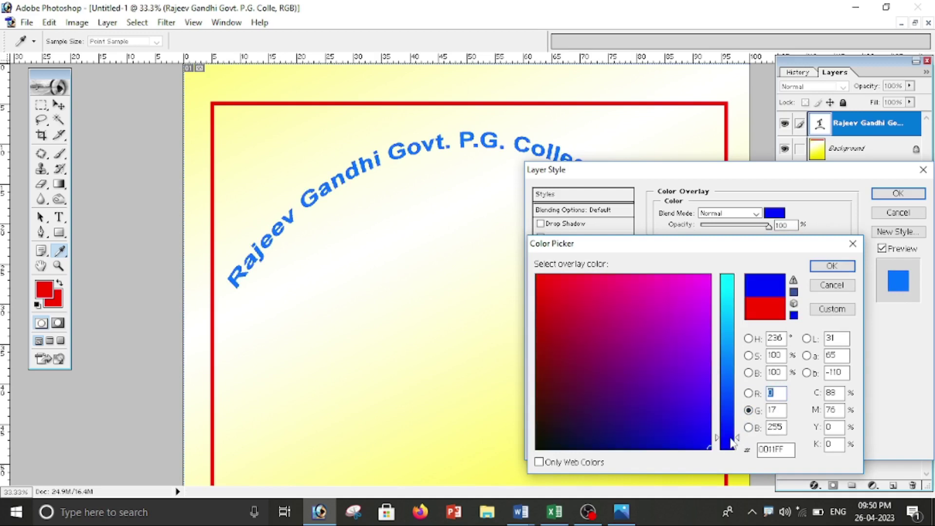
pyautogui.click(831, 265)
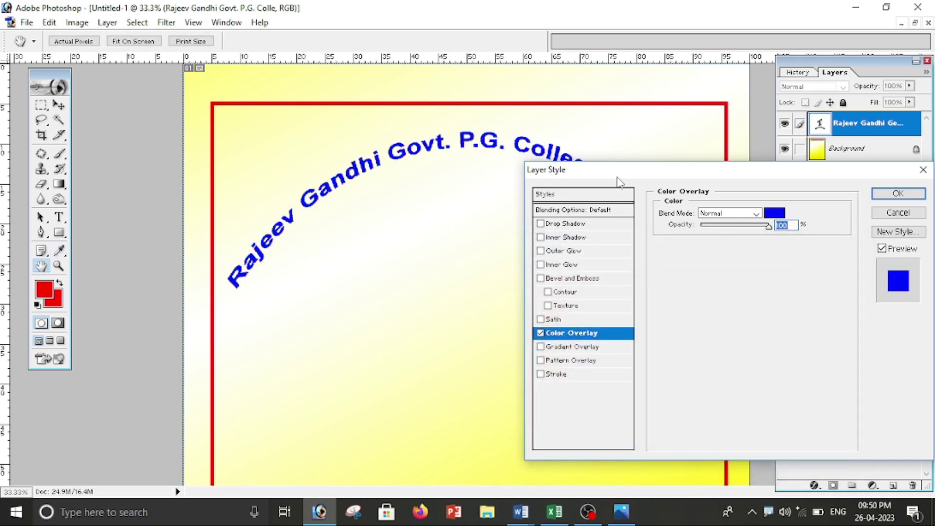
# Add a thin near-white stroke outline to the arched college name
pyautogui.moveTo(618, 181)
pyautogui.mouseDown()
pyautogui.moveTo(651, 245)
pyautogui.moveTo(655, 206)
pyautogui.mouseUp()
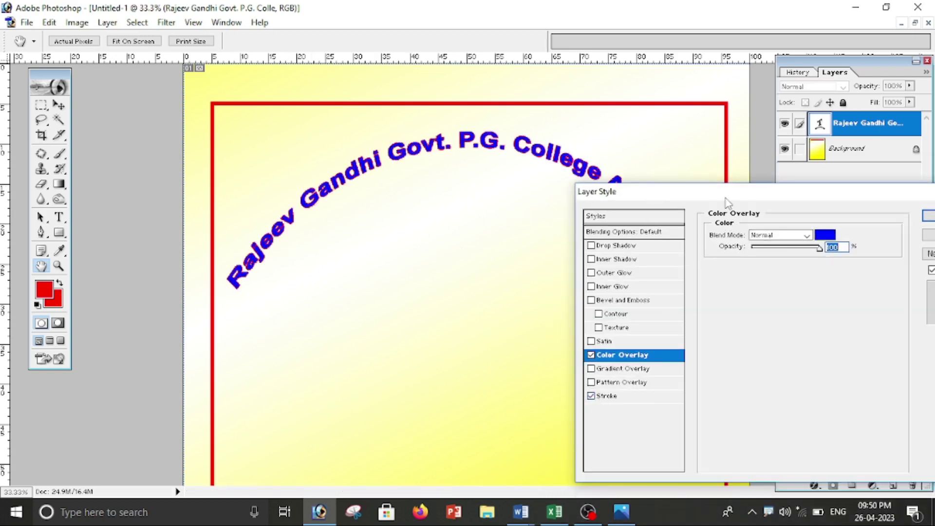
pyautogui.moveTo(727, 202); pyautogui.dragTo(655, 228)
pyautogui.click(555, 422)
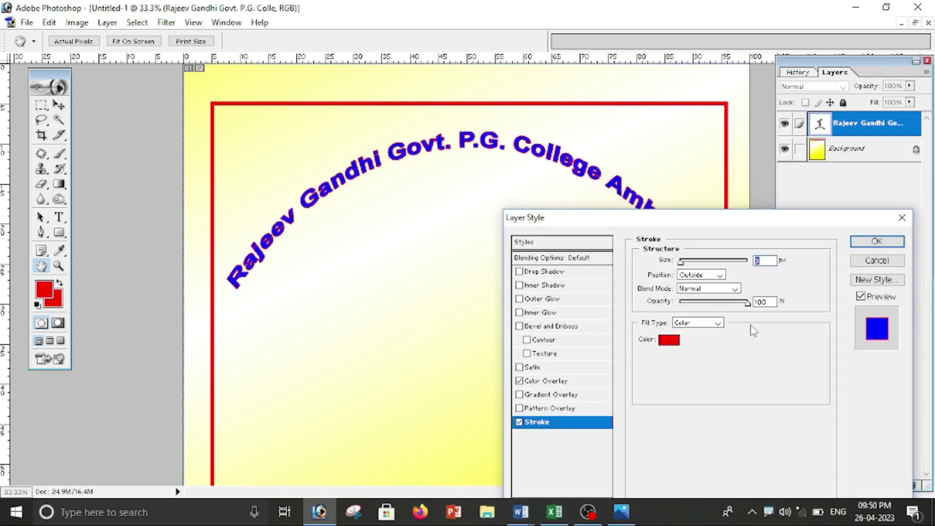
pyautogui.click(669, 340)
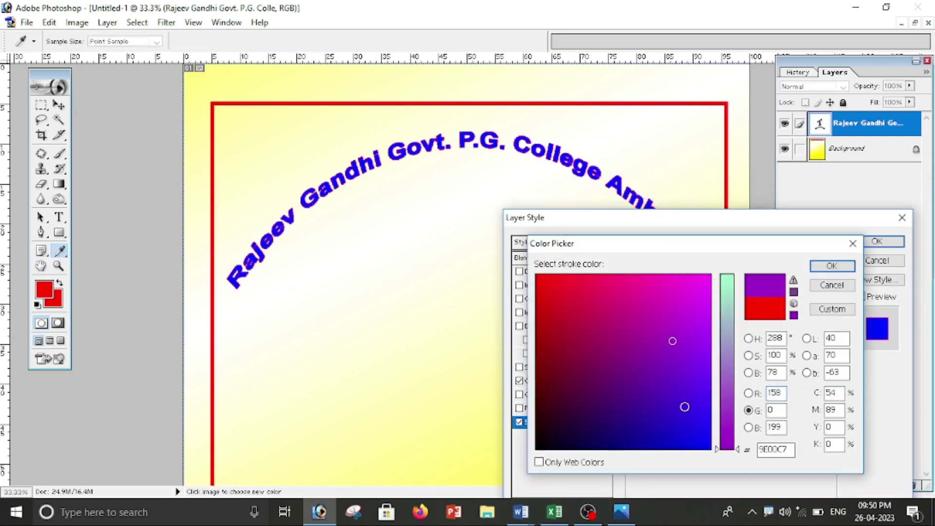
pyautogui.click(726, 437)
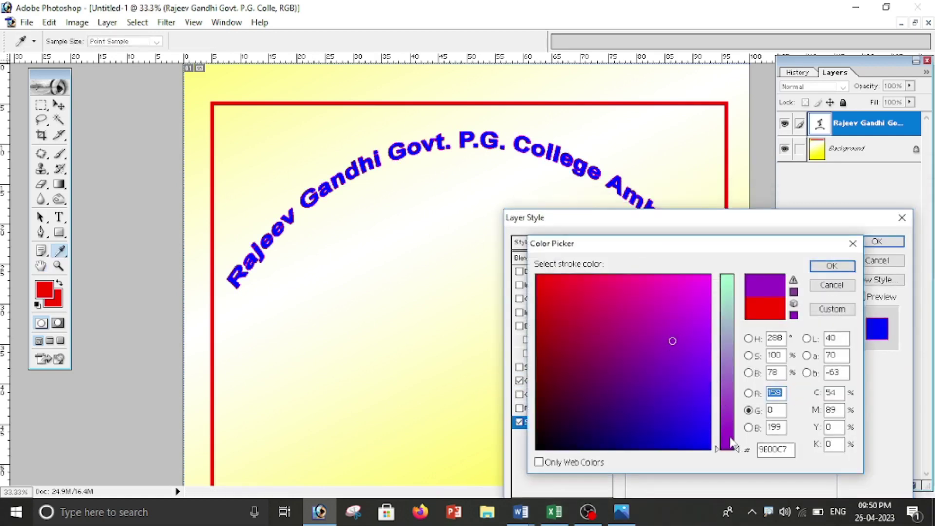
pyautogui.click(749, 372)
pyautogui.moveTo(701, 446); pyautogui.dragTo(706, 444)
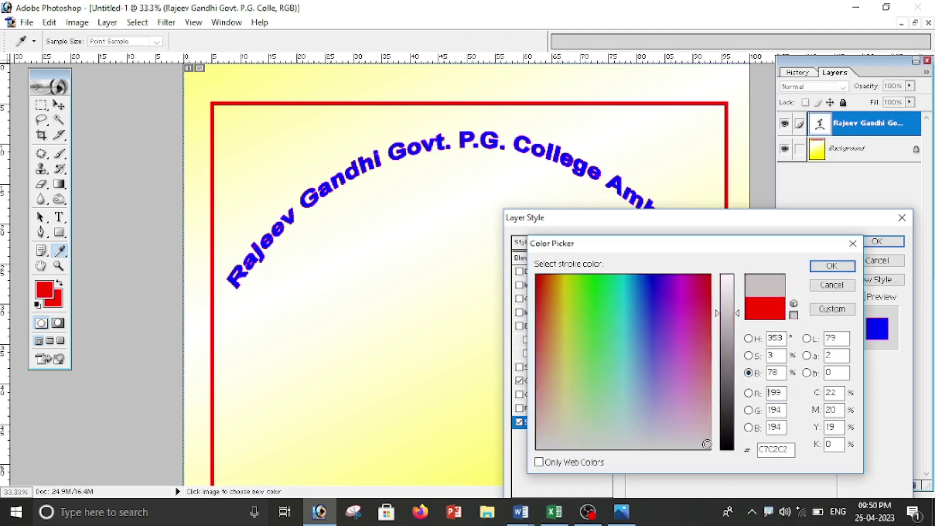
pyautogui.moveTo(727, 312); pyautogui.dragTo(727, 274)
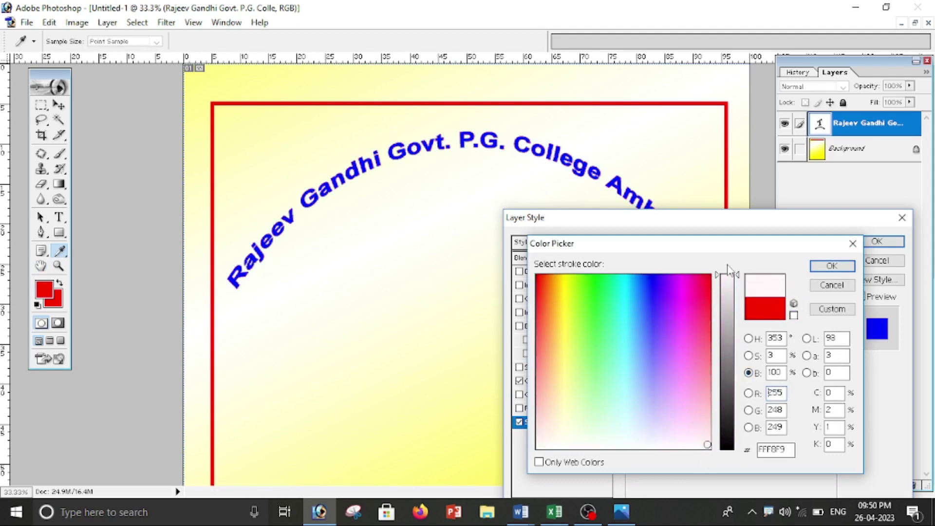
pyautogui.click(832, 267)
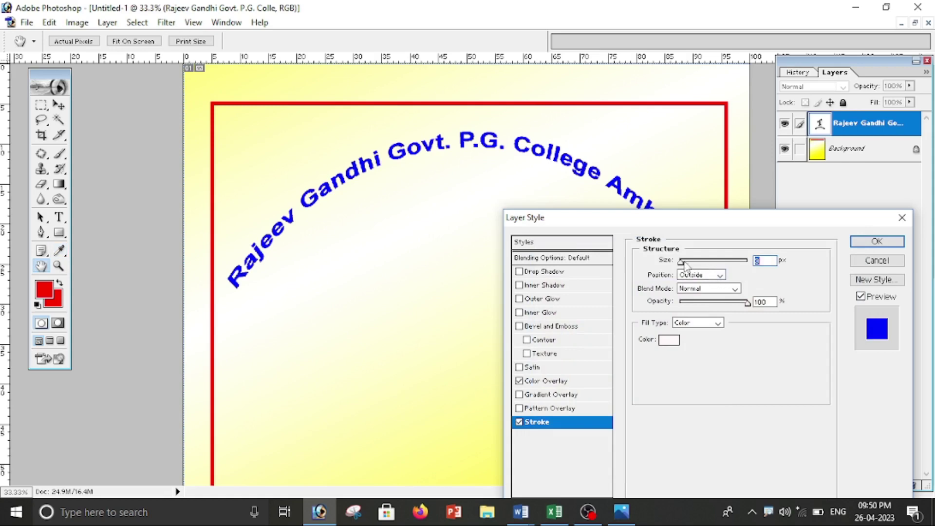
pyautogui.moveTo(687, 263); pyautogui.dragTo(682, 265)
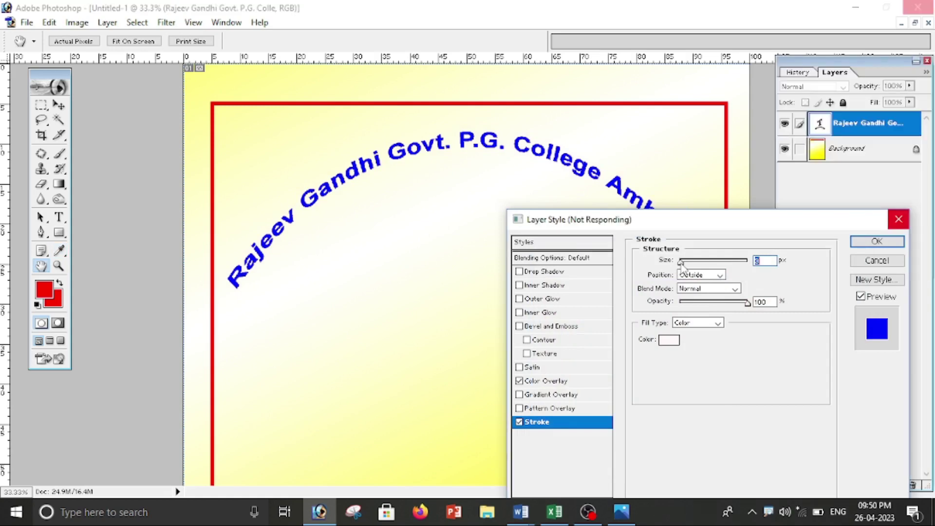
pyautogui.press('Return')
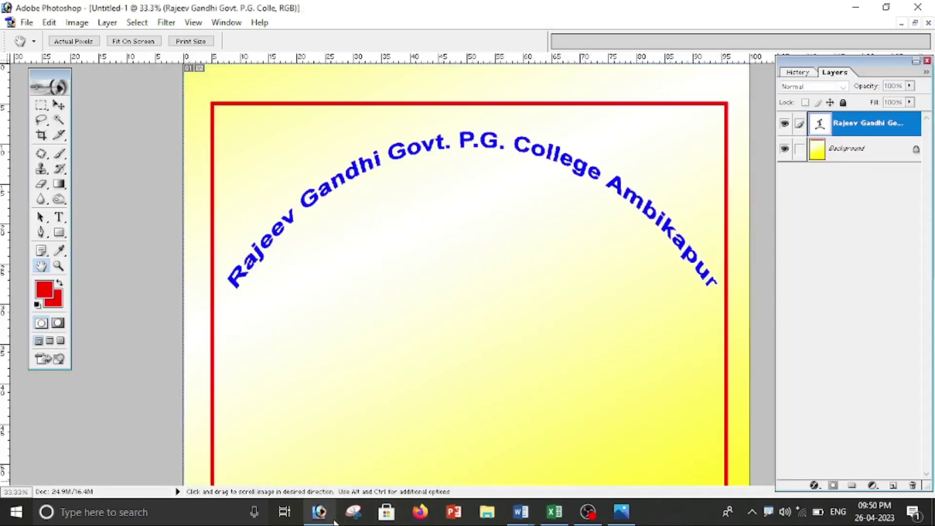
# Add an inner shadow to the heading and fine-tune its size
pyautogui.click(334, 522)
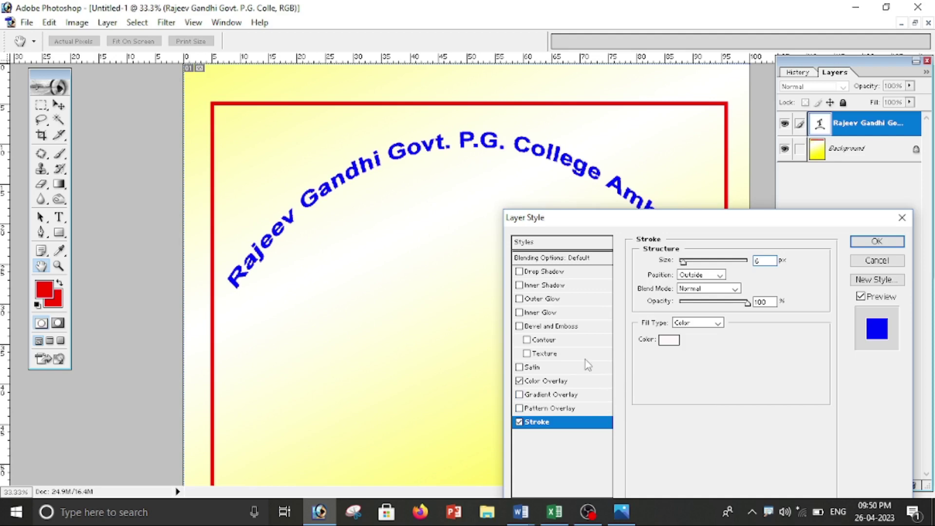
pyautogui.click(541, 286)
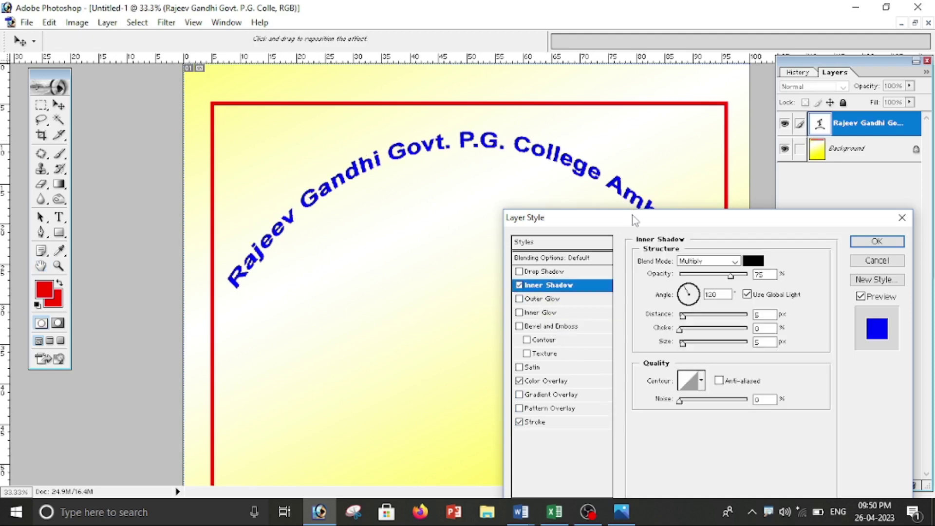
pyautogui.moveTo(634, 219); pyautogui.dragTo(659, 244)
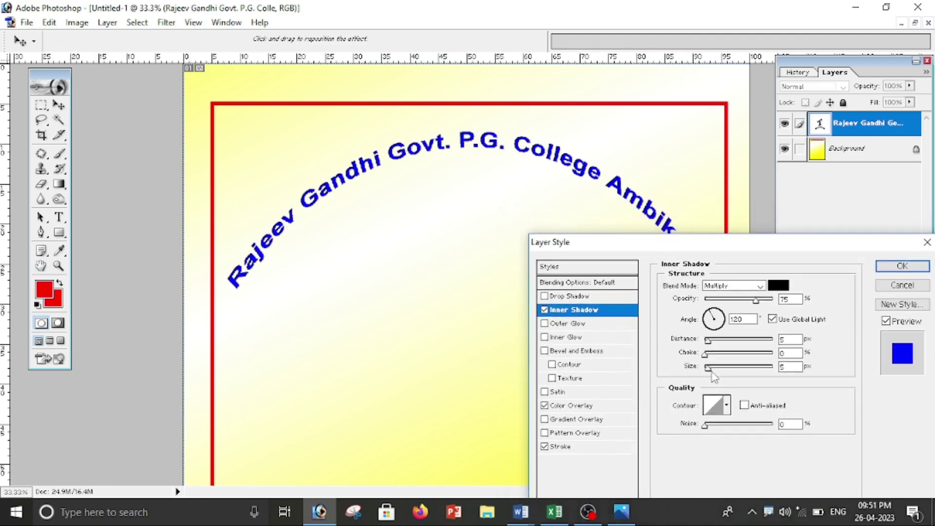
pyautogui.moveTo(711, 373); pyautogui.dragTo(713, 373)
pyautogui.moveTo(691, 231); pyautogui.dragTo(560, 229)
# Apply the heading's layer effects, zoom out, and select the Background layer
pyautogui.click(771, 264)
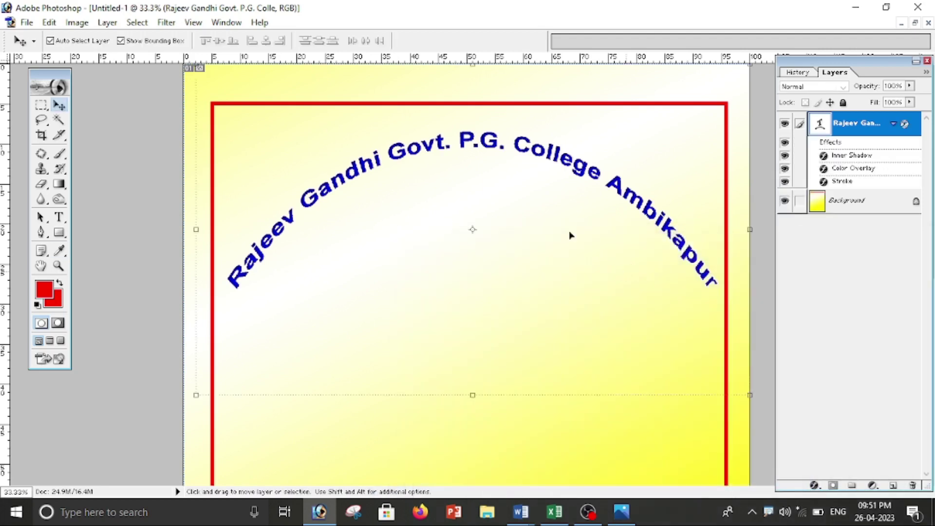
pyautogui.keyDown('alt'); pyautogui.click(460, 213); pyautogui.keyUp('alt')
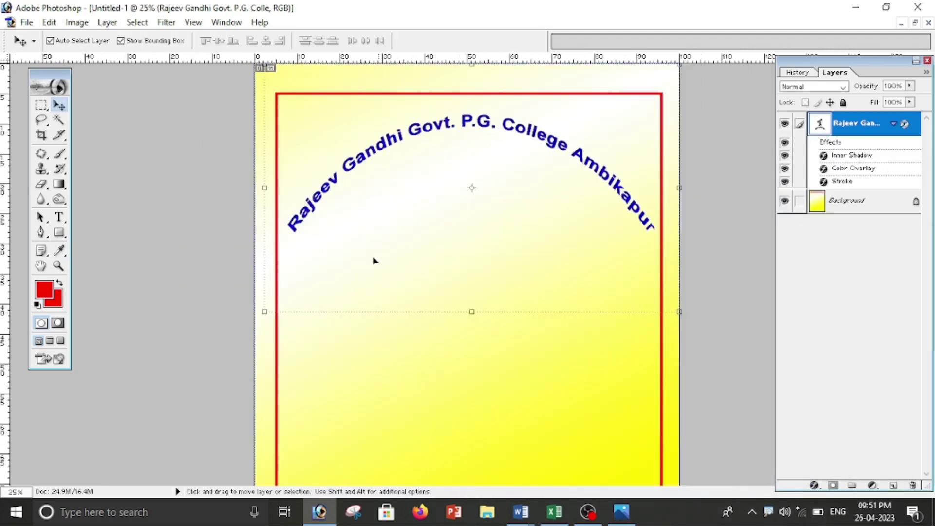
pyautogui.click(594, 359)
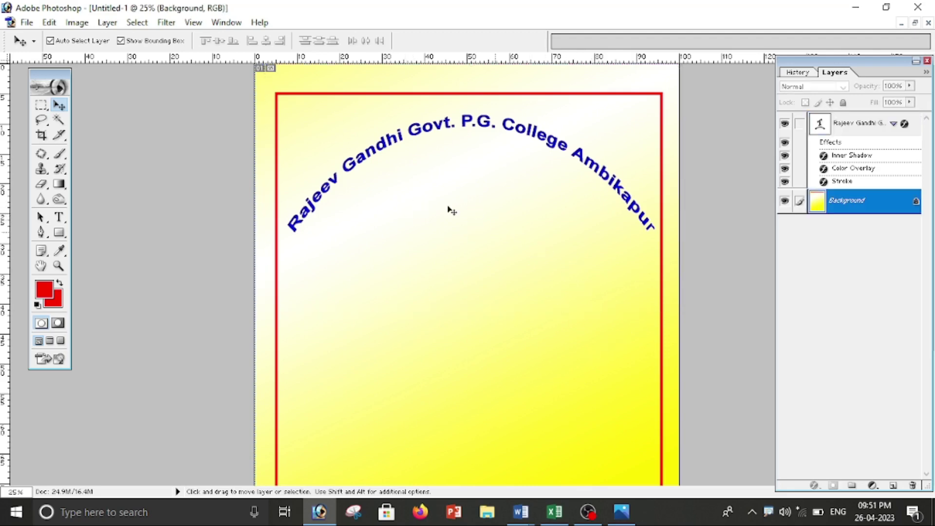
# Open the logo image Untitled.jpg from the Desktop
pyautogui.click(26, 22)
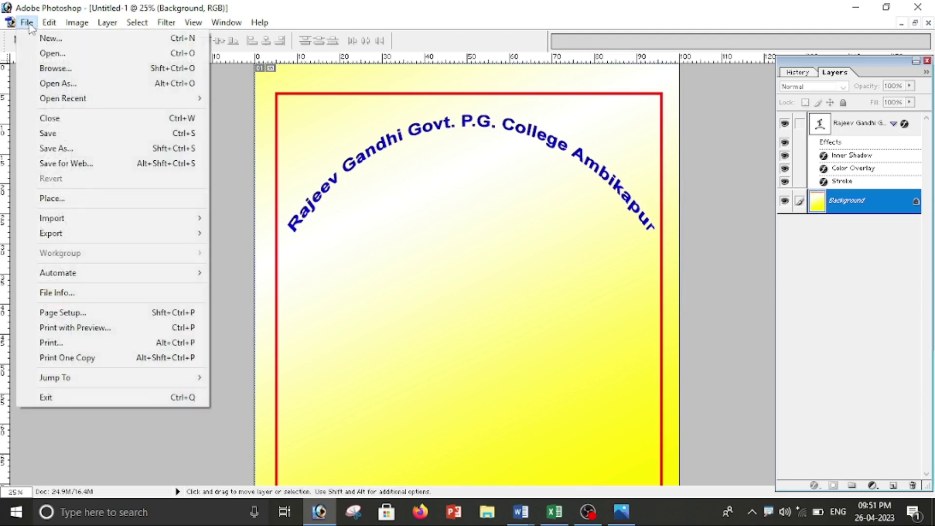
pyautogui.click(53, 53)
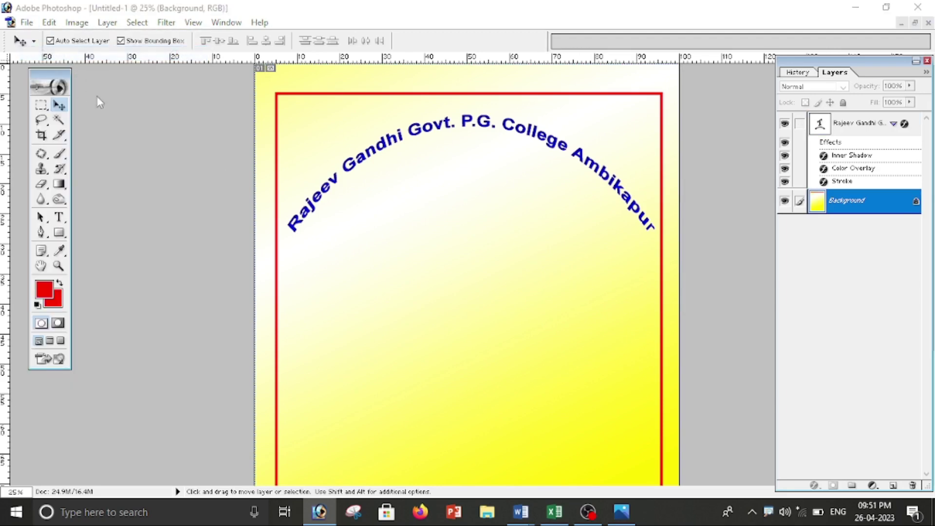
pyautogui.scroll(-5, 576, 239)
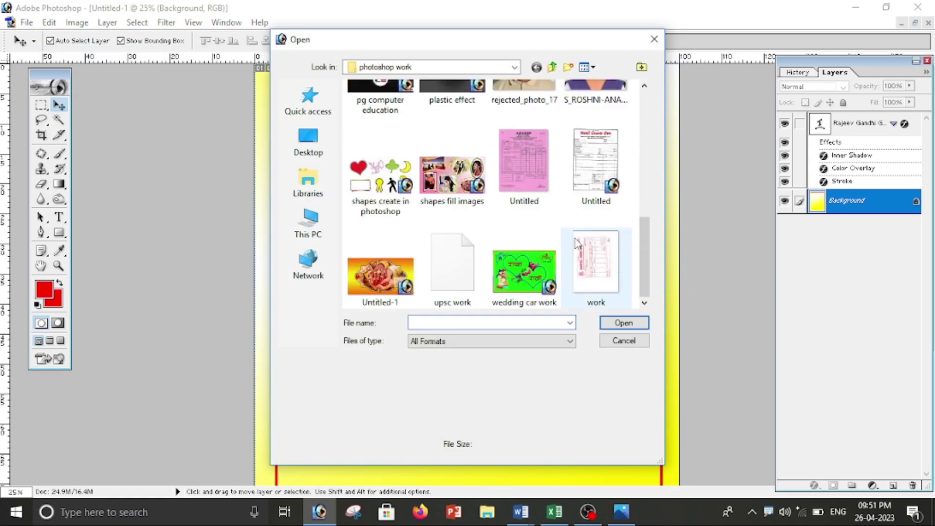
pyautogui.click(308, 141)
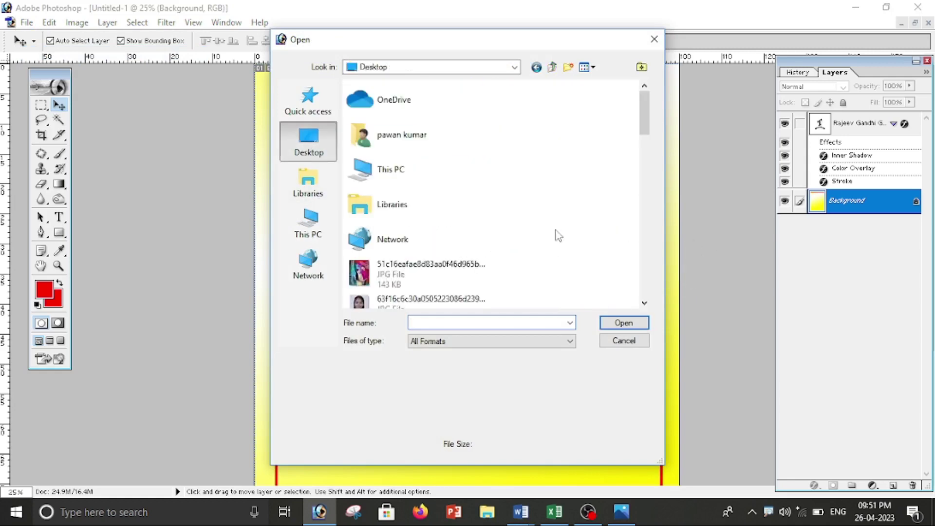
pyautogui.scroll(-3, 545, 233)
pyautogui.scroll(-5, 538, 233)
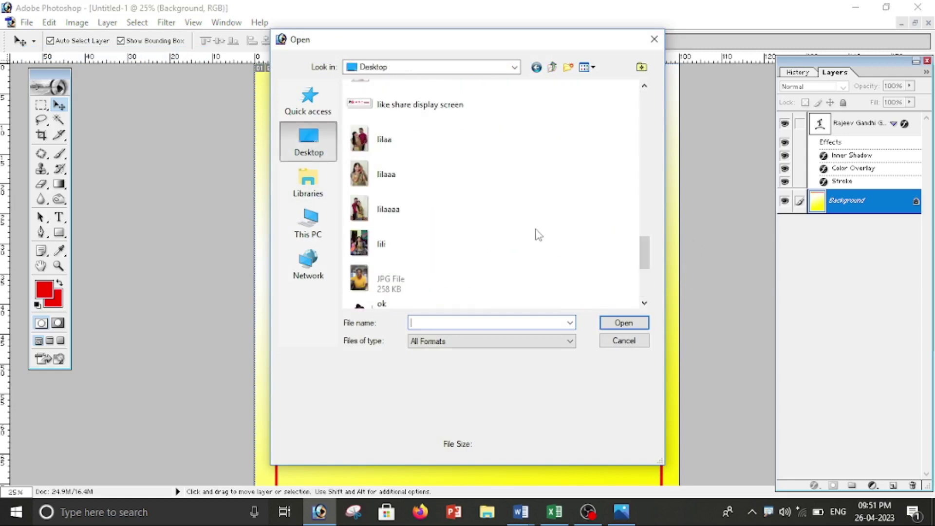
pyautogui.click(462, 272)
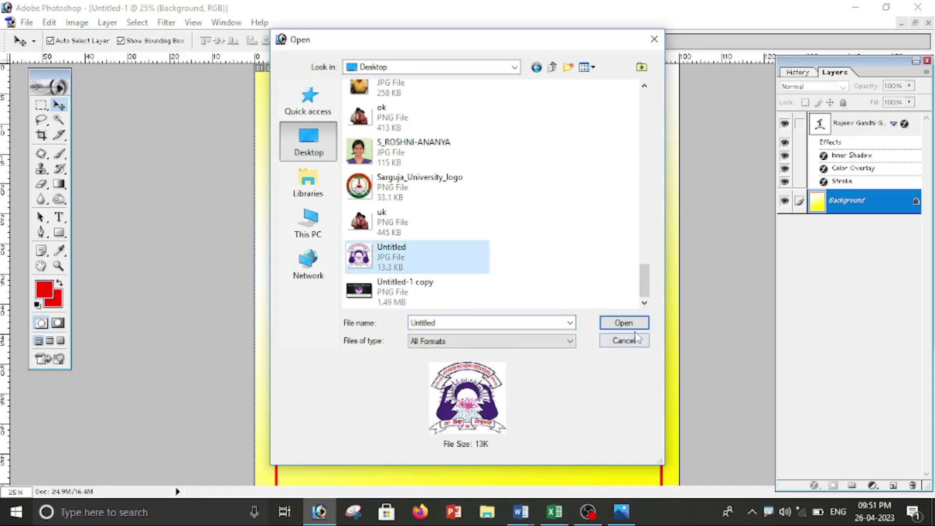
pyautogui.click(620, 323)
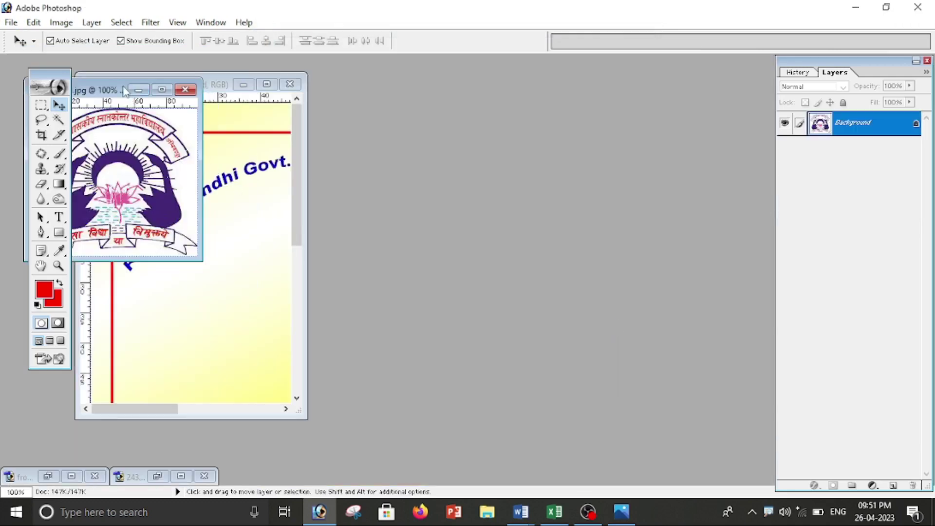
# Copy the logo into the front page and place it under the arched college name
pyautogui.moveTo(124, 92); pyautogui.dragTo(446, 203)
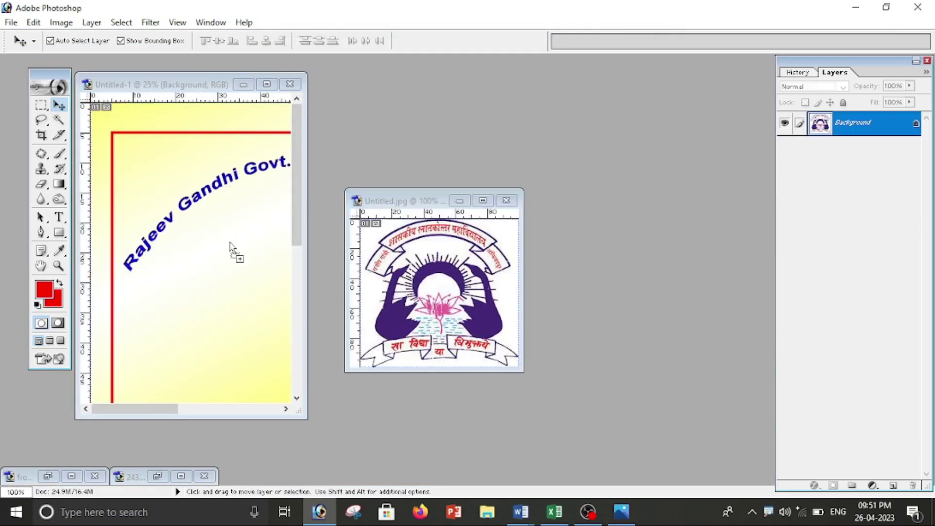
pyautogui.moveTo(430, 257); pyautogui.dragTo(234, 250)
pyautogui.click(267, 85)
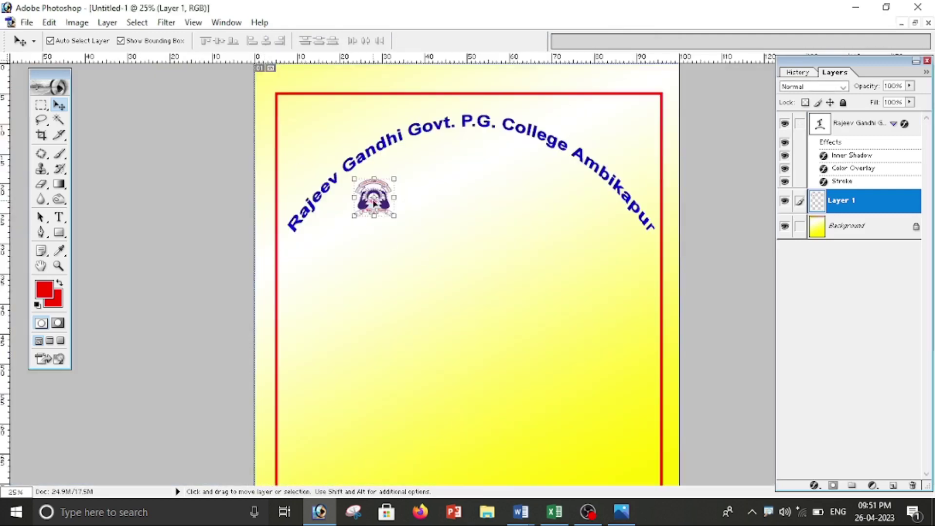
pyautogui.moveTo(373, 203)
pyautogui.mouseDown()
pyautogui.moveTo(431, 217)
pyautogui.moveTo(462, 204)
pyautogui.moveTo(467, 187)
pyautogui.mouseUp()
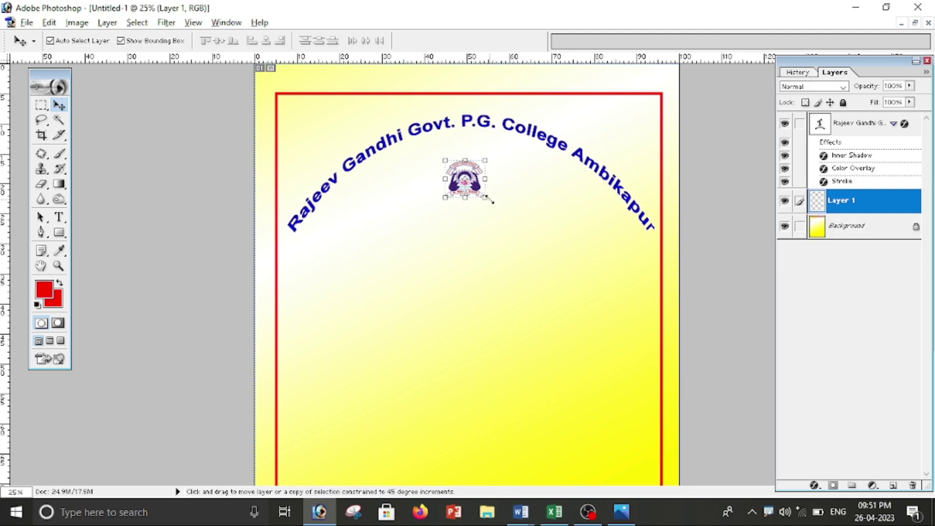
pyautogui.moveTo(487, 198); pyautogui.dragTo(511, 222)
pyautogui.press('Return')
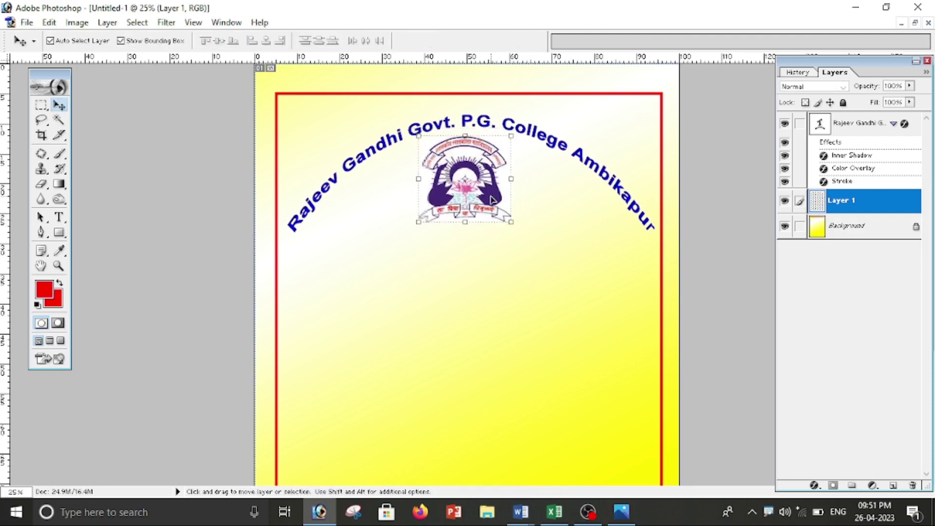
# Scale the logo down to about four-fifths size, centred beneath the heading
pyautogui.hotkey('ctrl', '+')
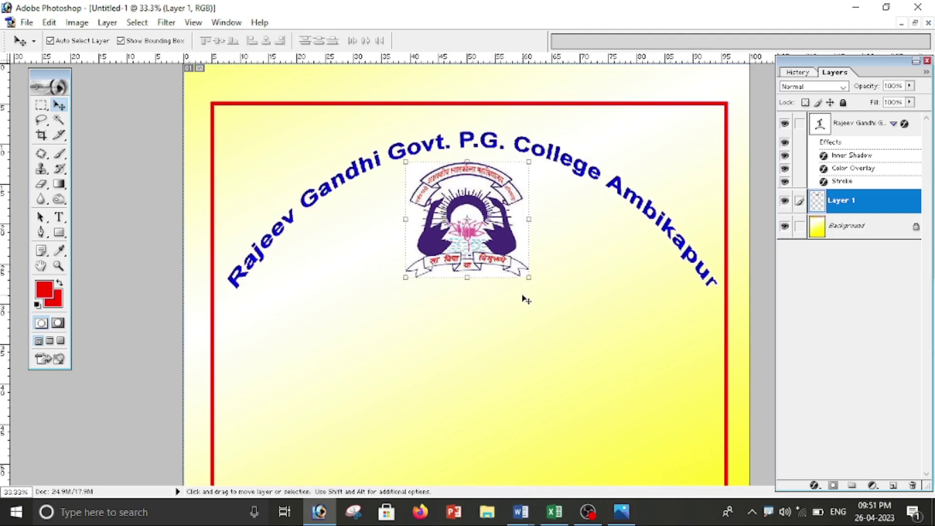
pyautogui.hotkey('alt', '[')
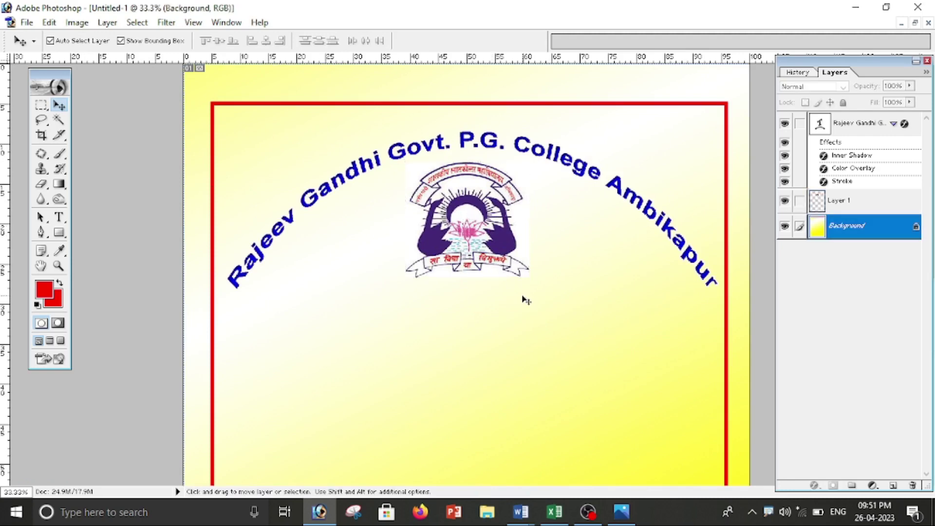
pyautogui.hotkey('ctrl', '-')
pyautogui.click(482, 204)
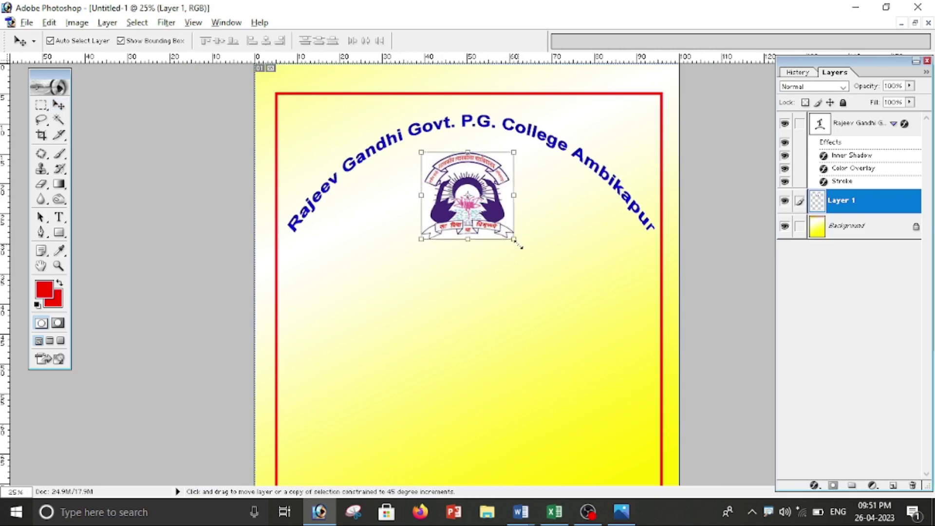
pyautogui.moveTo(512, 238)
pyautogui.mouseDown()
pyautogui.moveTo(492, 200)
pyautogui.moveTo(490, 210)
pyautogui.mouseUp()
pyautogui.press('Return')
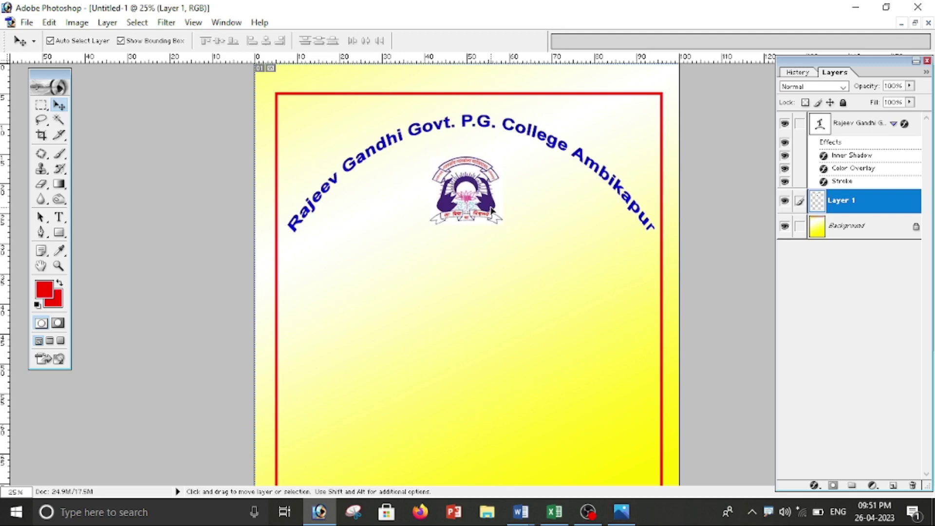
pyautogui.click(506, 271)
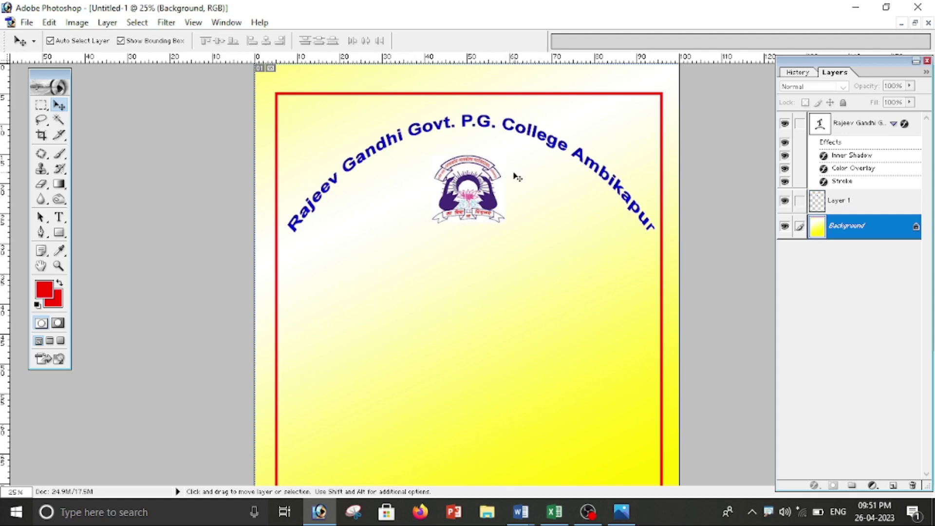
pyautogui.click(489, 194)
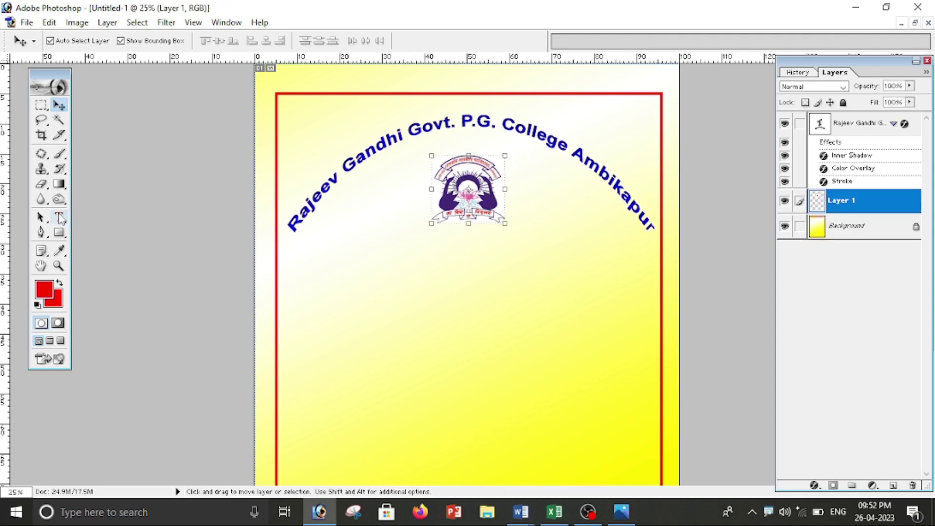
# Add a wide text box below the logo reading 'Session : 2022-23' and make it bold
pyautogui.click(59, 217)
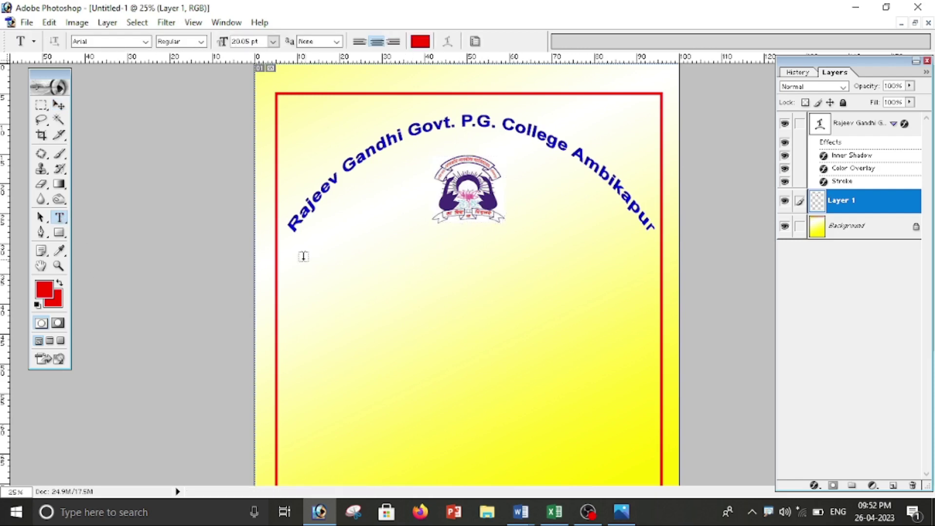
pyautogui.moveTo(291, 250); pyautogui.dragTo(653, 285)
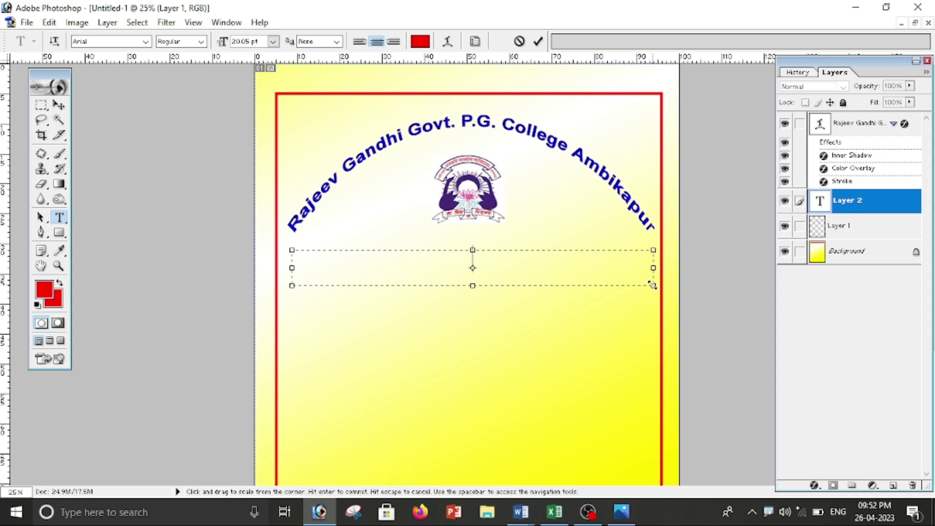
pyautogui.write('Sess')
pyautogui.write('ion')
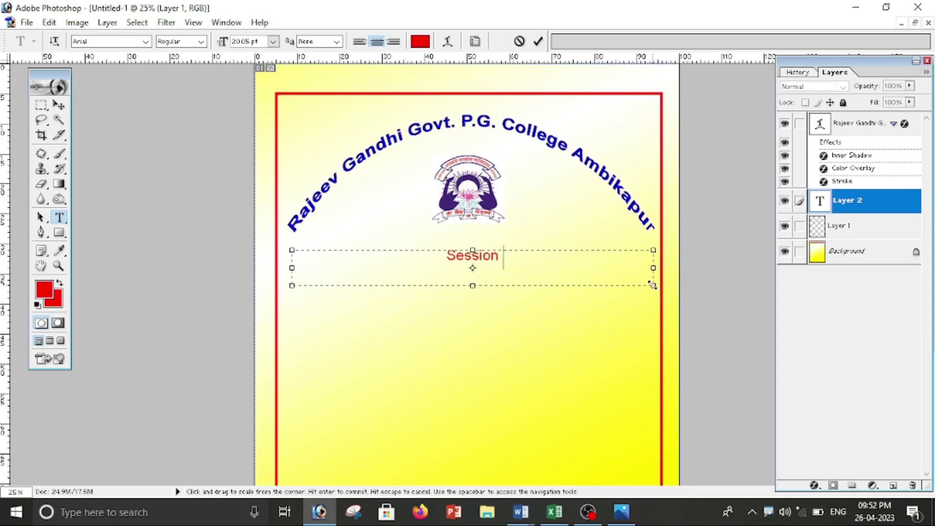
pyautogui.write(' : ')
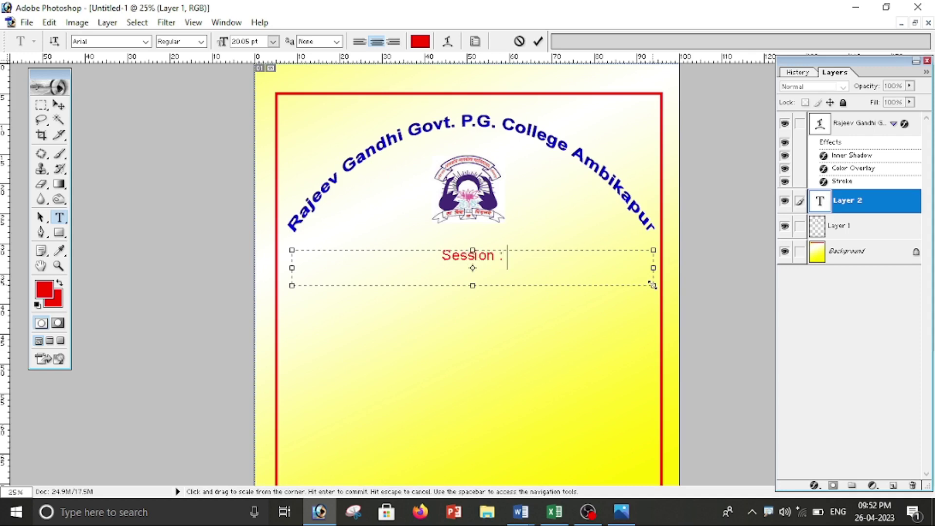
pyautogui.write('2022')
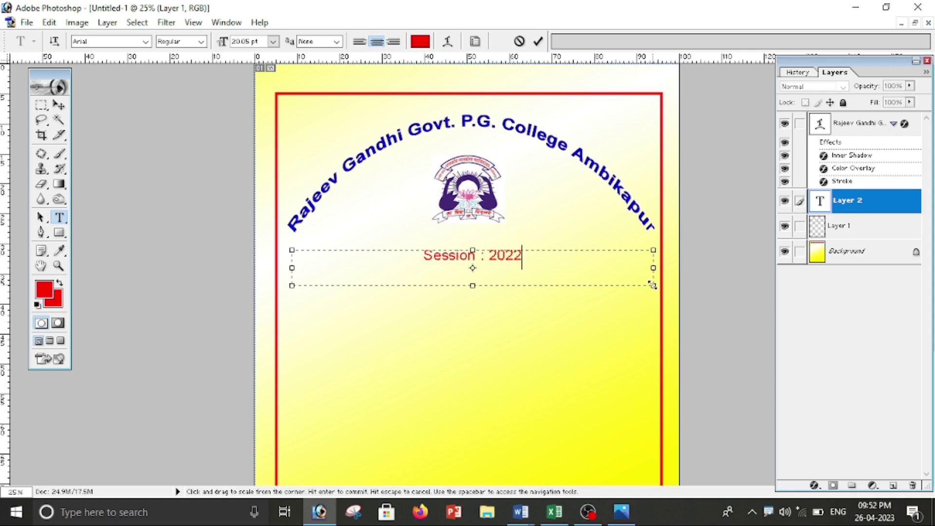
pyautogui.write('-23')
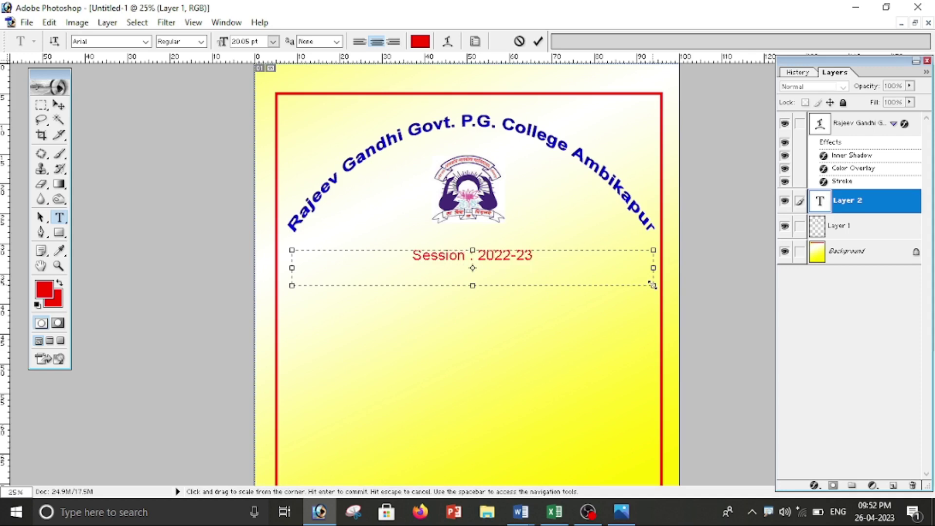
pyautogui.moveTo(546, 267); pyautogui.dragTo(398, 263)
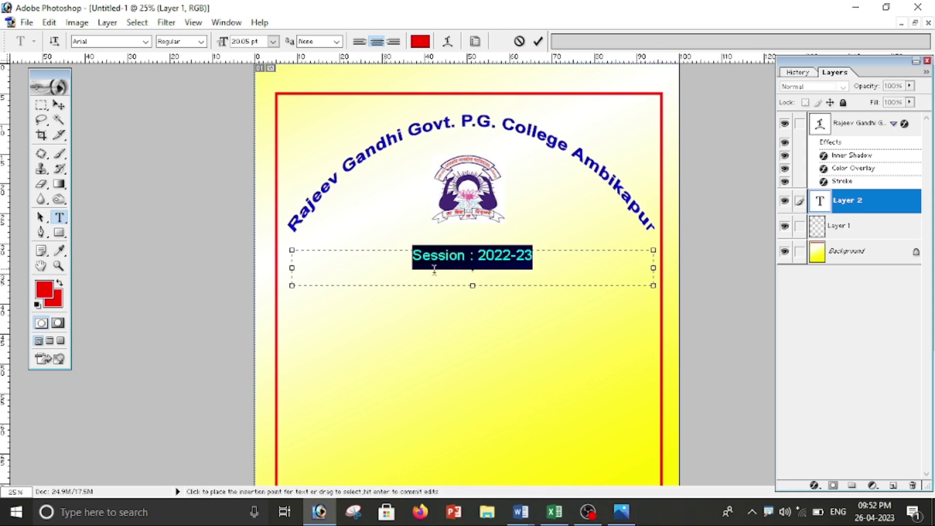
pyautogui.click(200, 42)
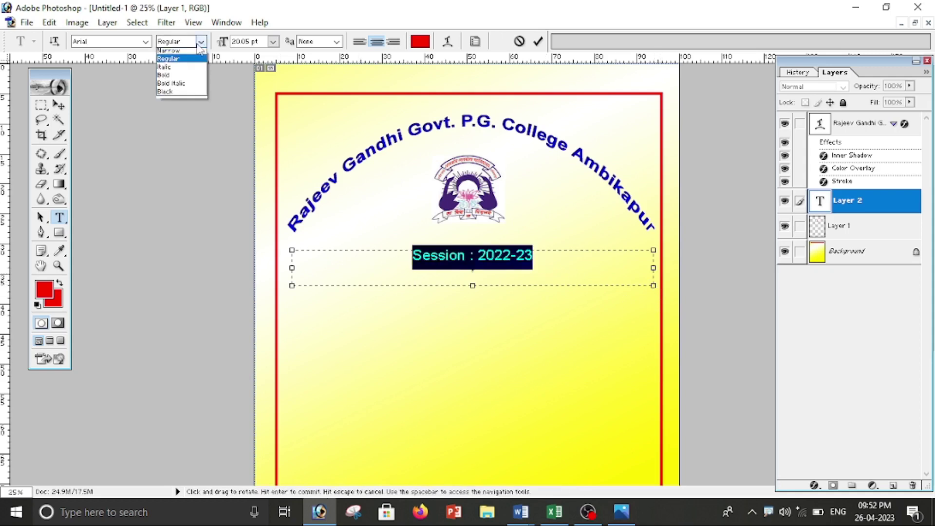
pyautogui.click(178, 78)
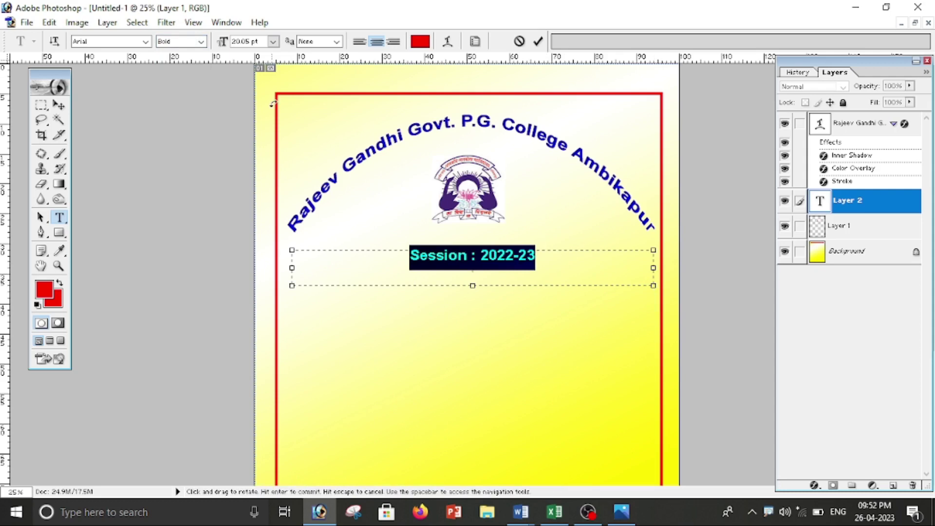
# Try several fonts on the Session line and settle on Comic Sans MS
pyautogui.click(145, 42)
pyautogui.click(129, 70)
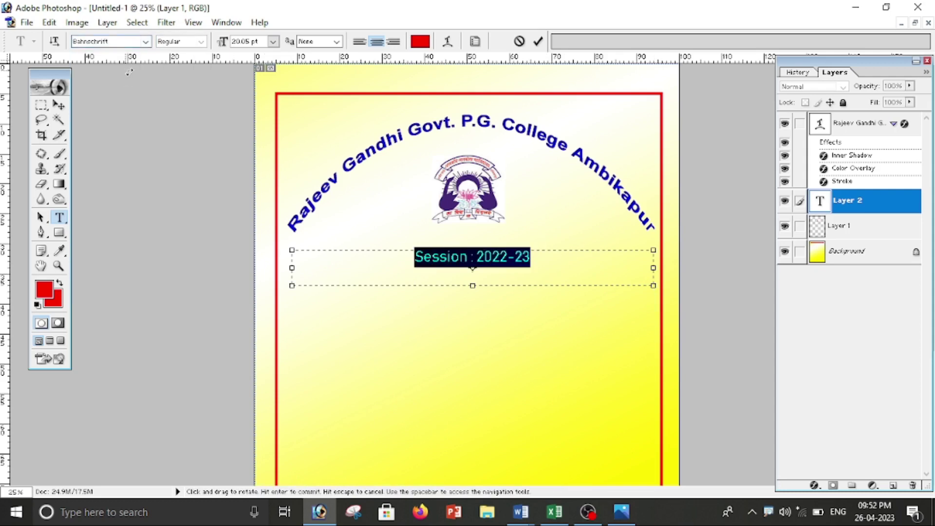
pyautogui.click(145, 42)
pyautogui.click(106, 94)
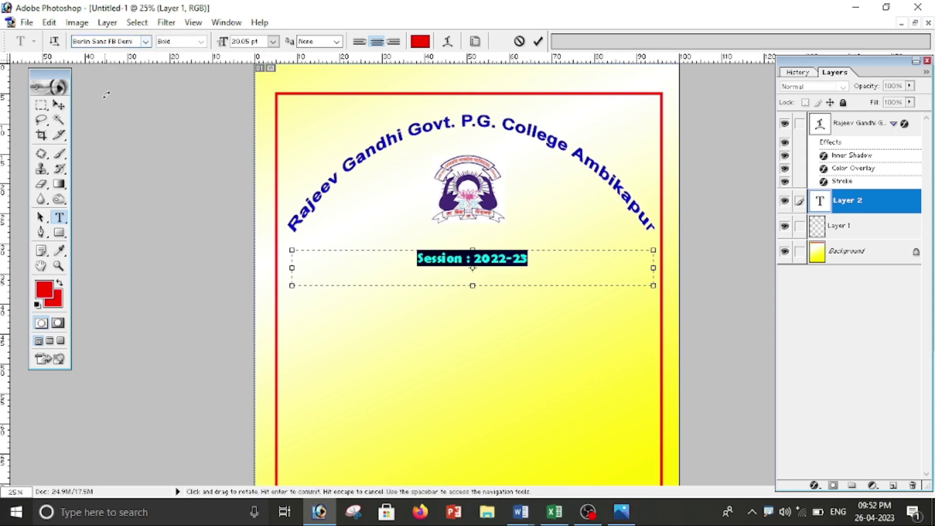
pyautogui.click(145, 41)
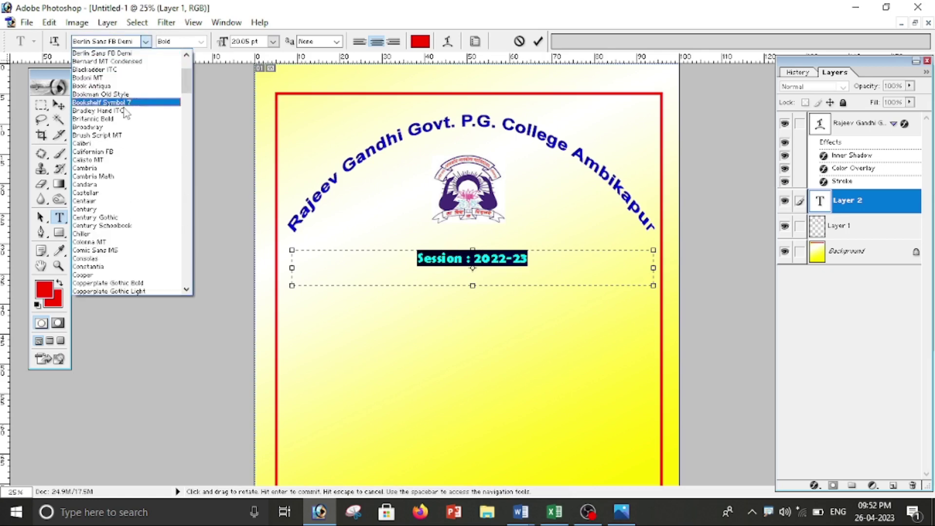
pyautogui.click(123, 110)
pyautogui.click(145, 41)
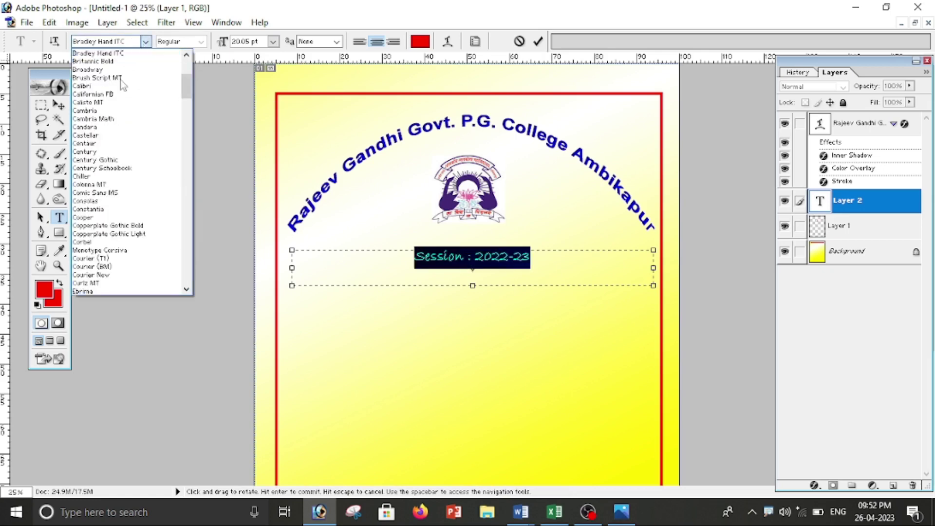
pyautogui.click(111, 125)
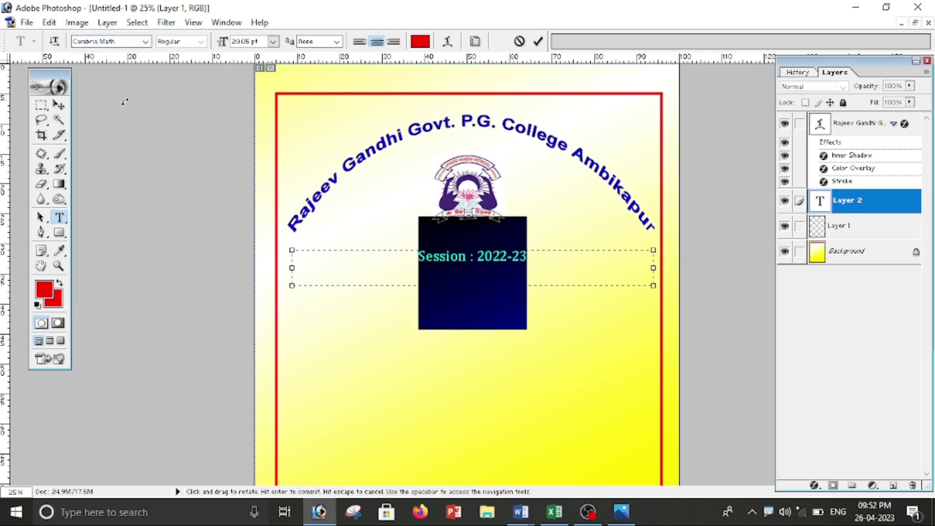
pyautogui.click(145, 41)
pyautogui.click(105, 128)
pyautogui.click(557, 269)
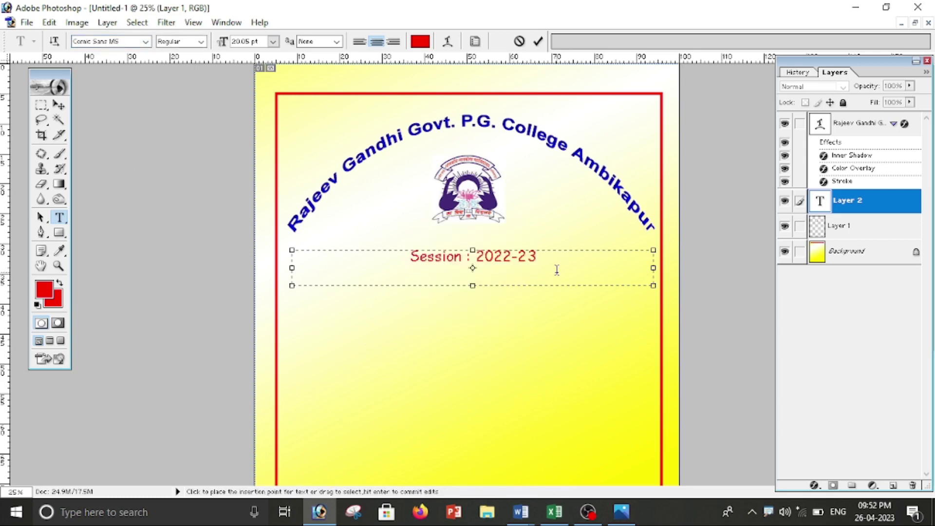
# Make the Comic Sans Session line bold, commit it, and nudge it into place
pyautogui.hotkey('ctrl', 'a')
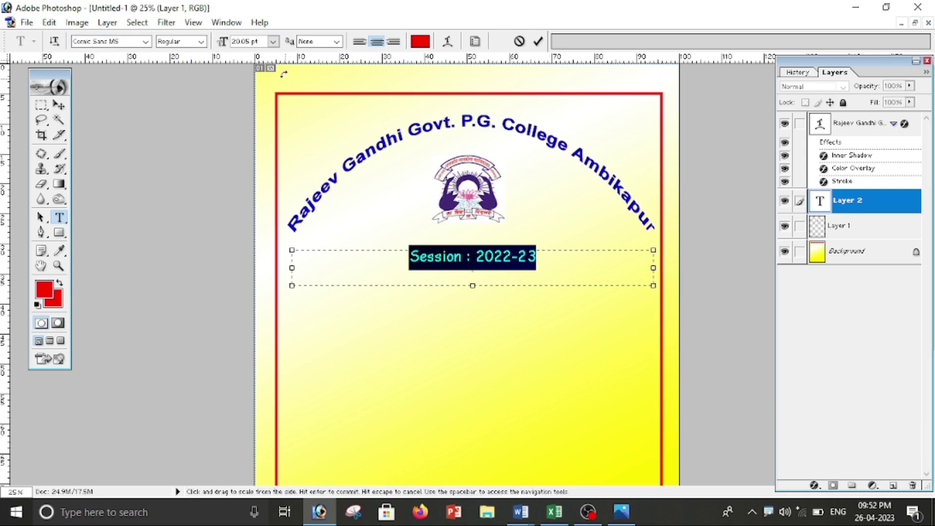
pyautogui.click(200, 42)
pyautogui.click(163, 69)
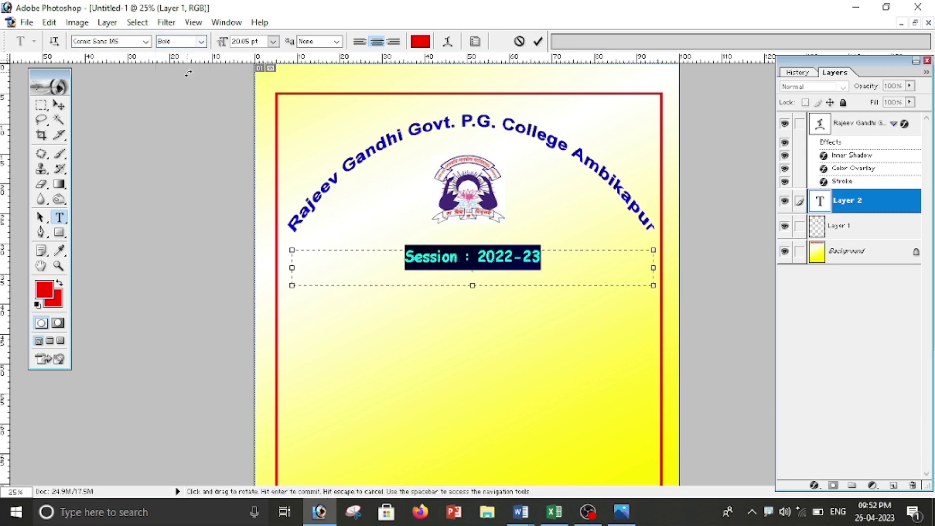
pyautogui.click(546, 270)
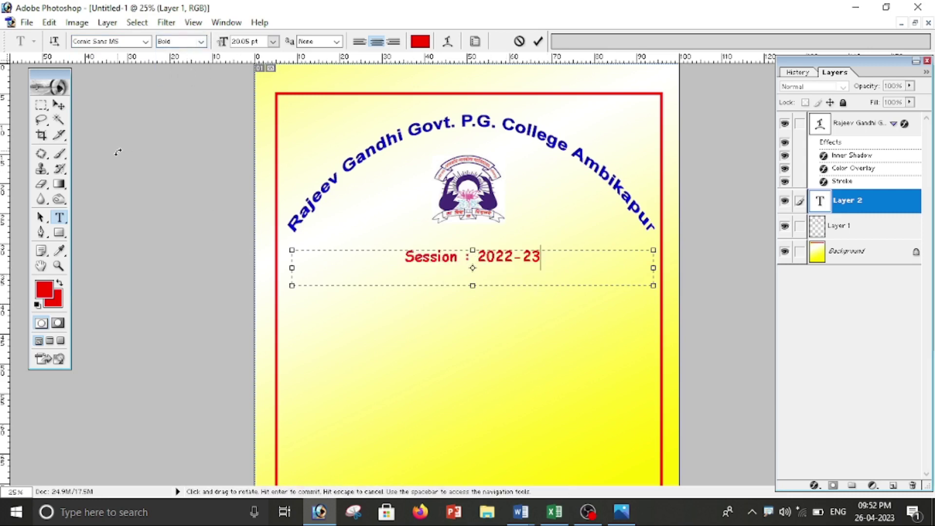
pyautogui.click(59, 105)
pyautogui.moveTo(474, 263); pyautogui.dragTo(473, 261)
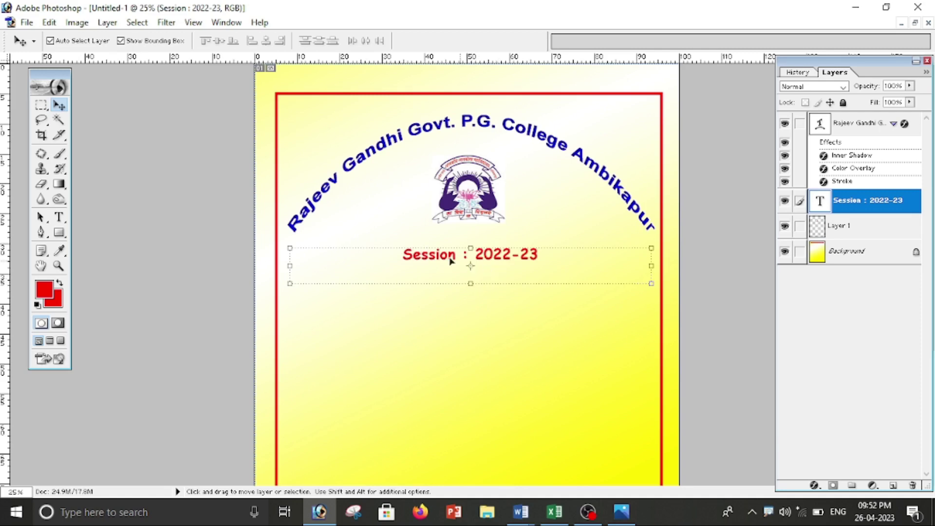
# Duplicate the Session line just below itself and erase the copy's text
pyautogui.press('alt')
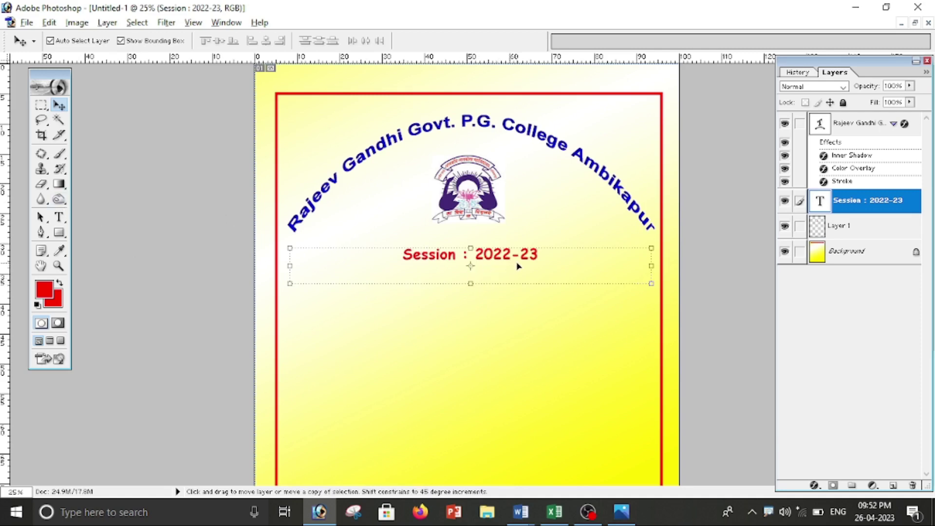
pyautogui.moveTo(517, 264); pyautogui.dragTo(514, 287)
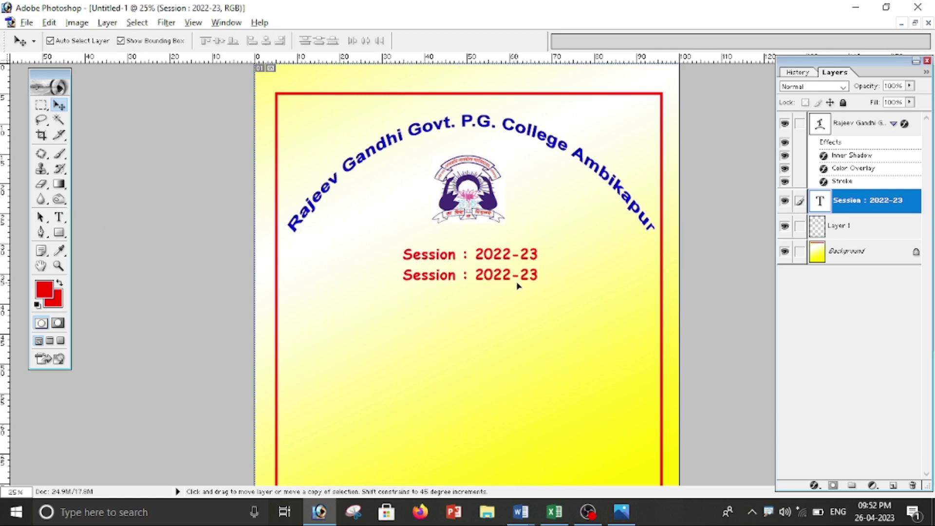
pyautogui.moveTo(515, 286); pyautogui.dragTo(517, 286)
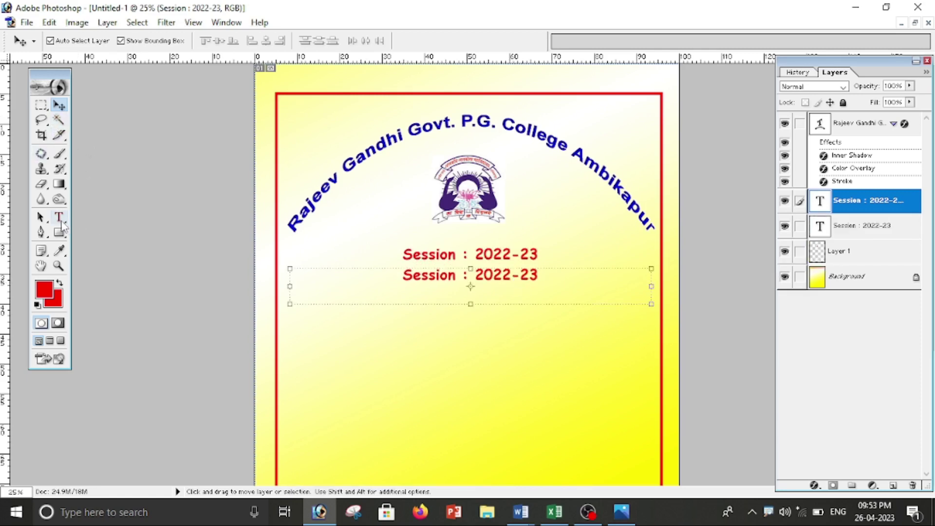
pyautogui.click(59, 217)
pyautogui.click(539, 275)
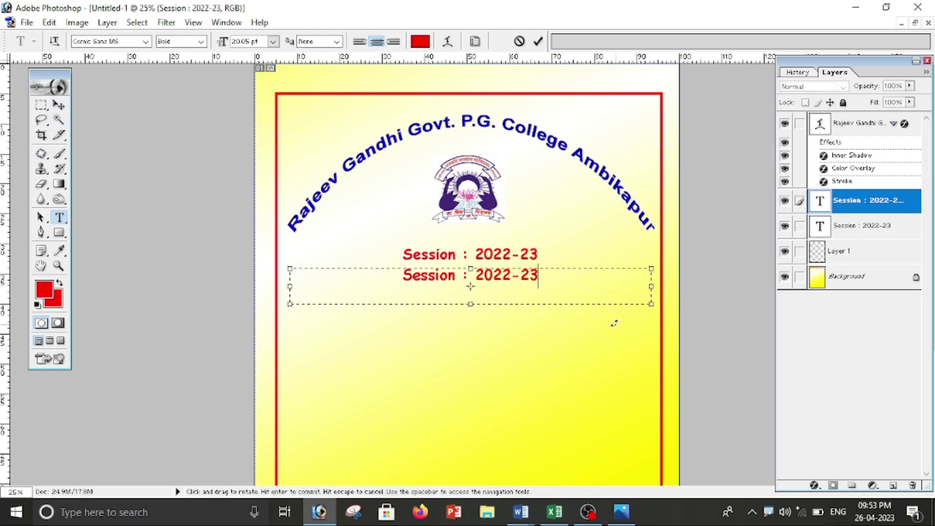
pyautogui.press('BackSpace')
pyautogui.press('BackSpace')
pyautogui.press('BackSpace')
pyautogui.press('BackSpace')
pyautogui.press('BackSpace')
pyautogui.press('BackSpace')
pyautogui.press('BackSpace')
pyautogui.press('BackSpace')
pyautogui.press('BackSpace')
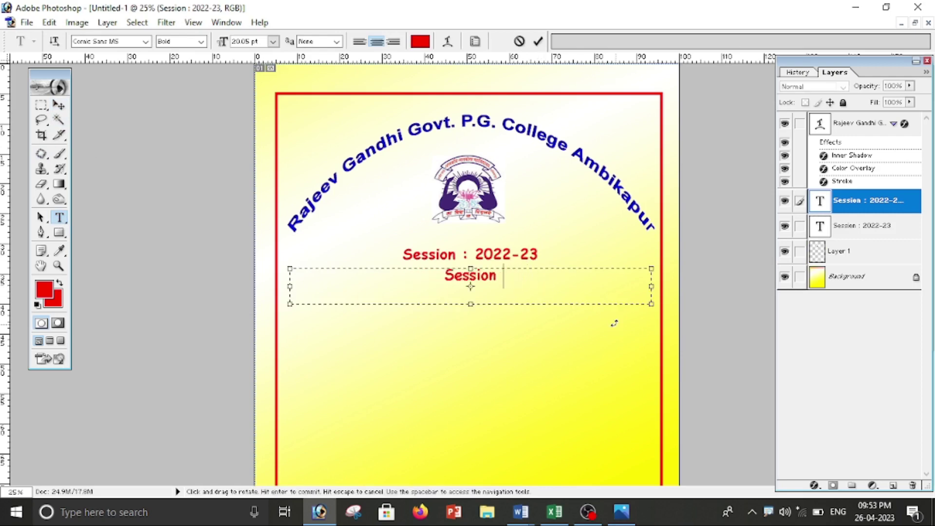
pyautogui.press('BackSpace')
pyautogui.press('BackSpace')
pyautogui.press('BackSpace')
pyautogui.press('BackSpace')
pyautogui.press('BackSpace')
pyautogui.press('BackSpace')
pyautogui.press('BackSpace')
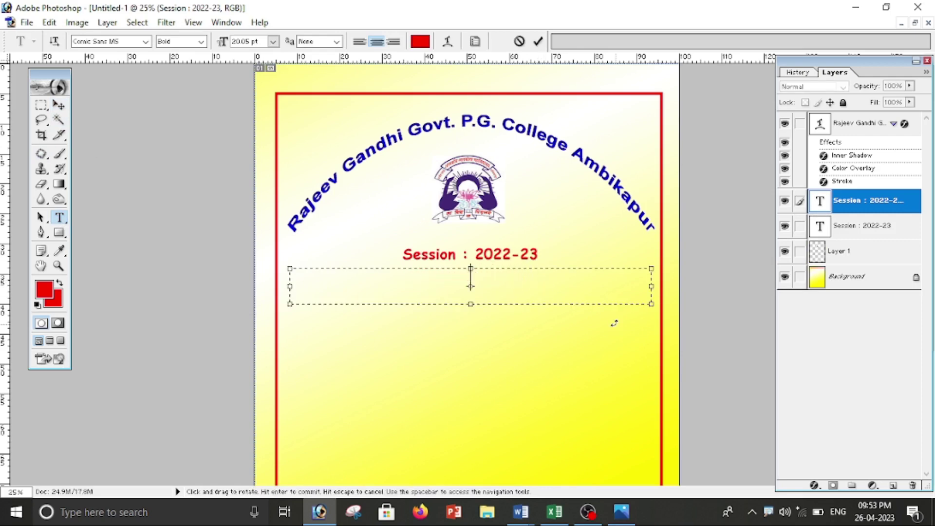
# Switch the font to Kruti Dev 040 and type 'f/k foHkkx'
pyautogui.click(107, 42)
pyautogui.write('Kru')
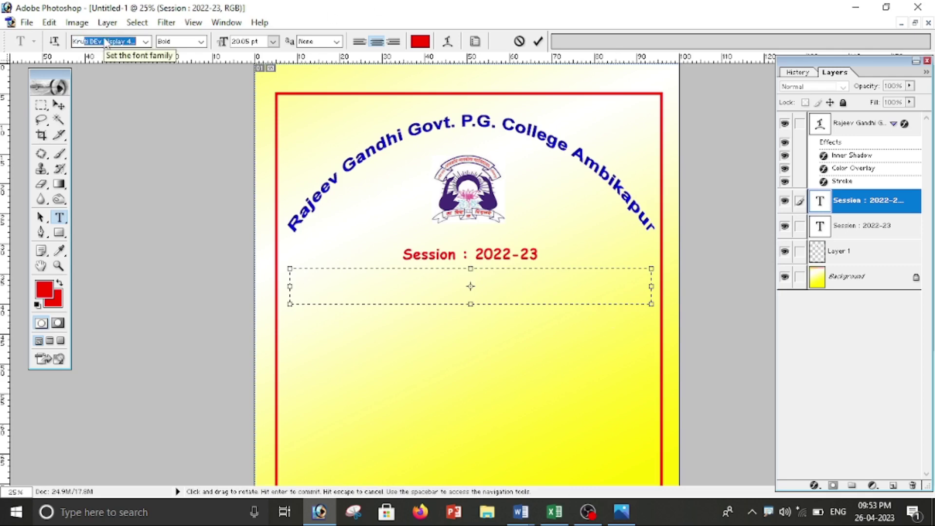
pyautogui.write('ti Dev 010')
pyautogui.press('Return')
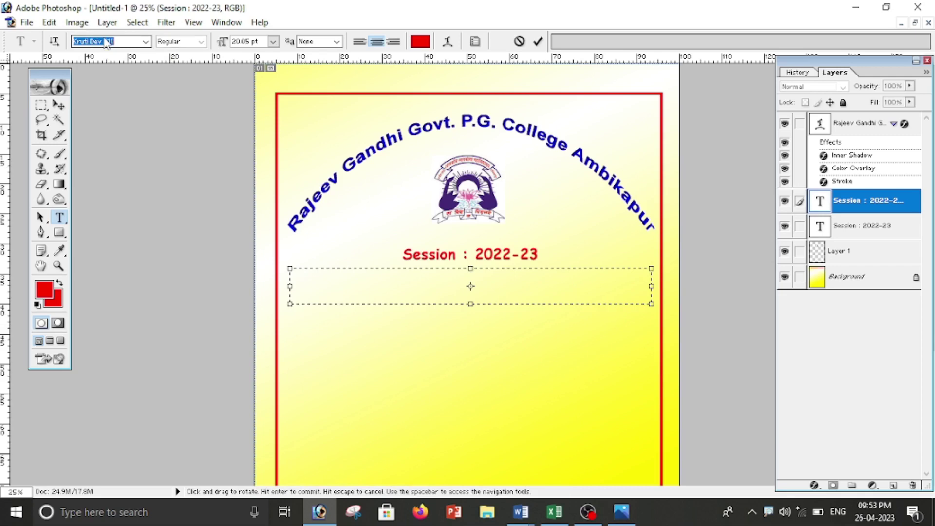
pyautogui.press('Down')
pyautogui.press('Return')
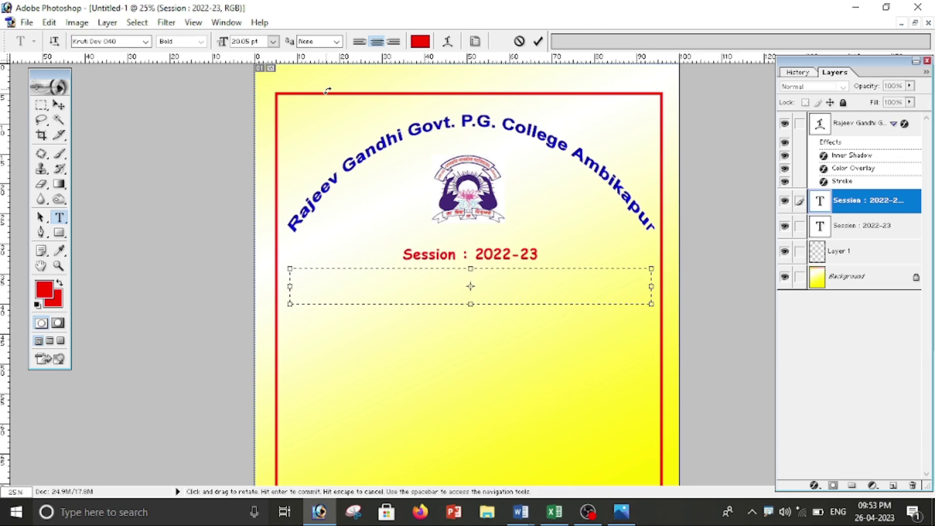
pyautogui.write('f/k foHkkx')
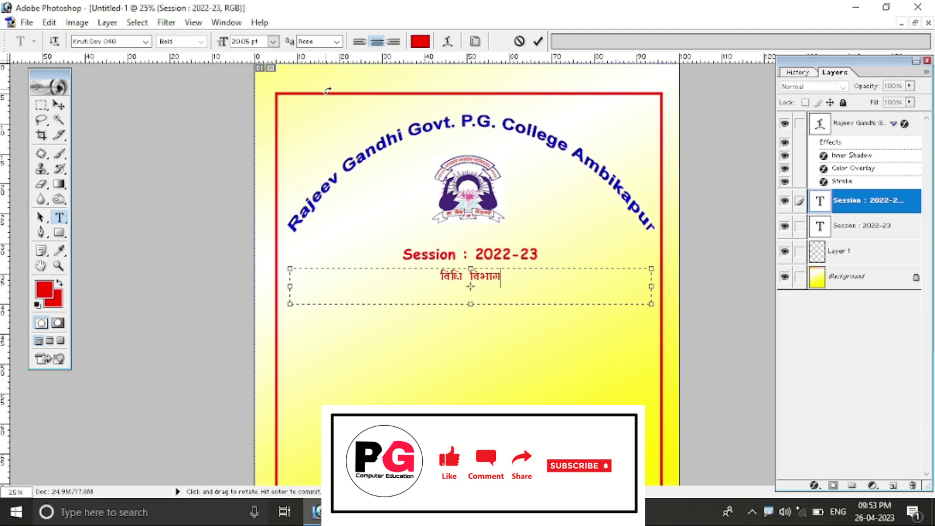
# Enlarge the Hindi heading to about 36 pt and commit the text
pyautogui.hotkey('ctrl', 'a')
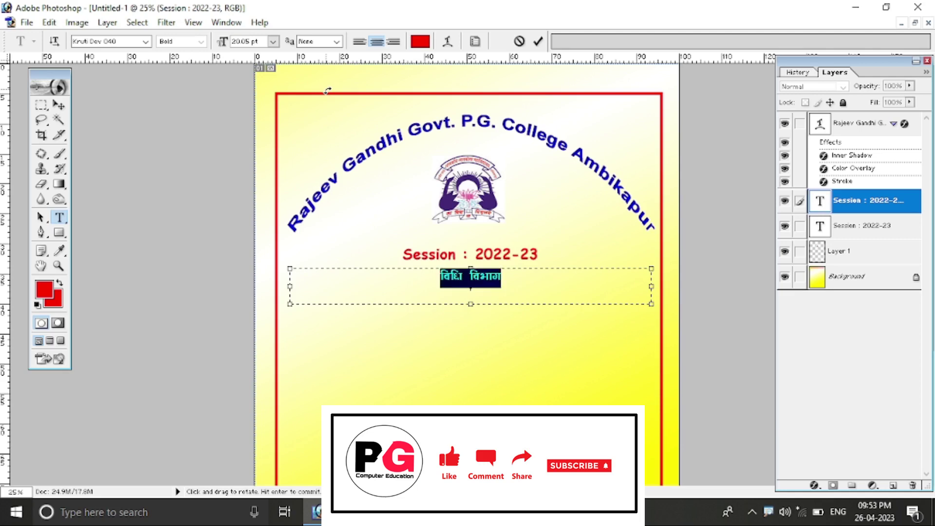
pyautogui.hotkey('ctrl', 'shift', '.')
pyautogui.hotkey('ctrl', 'shift', '.')
pyautogui.hotkey('ctrl', 'shift', '.')
pyautogui.hotkey('ctrl', 'shift', '.')
pyautogui.hotkey('ctrl', 'shift', '.')
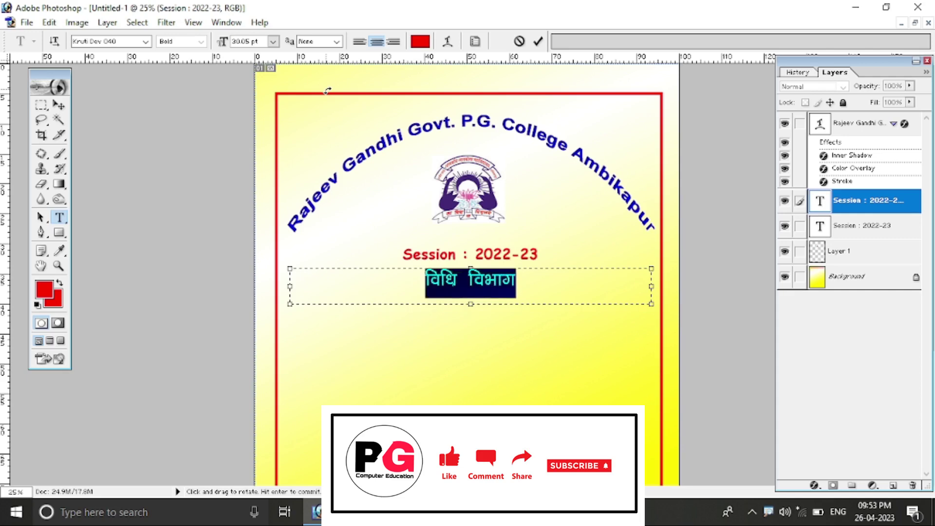
pyautogui.hotkey('ctrl', 'shift', '.')
pyautogui.hotkey('ctrl', 'shift', '.')
pyautogui.hotkey('ctrl', 'shift', '.')
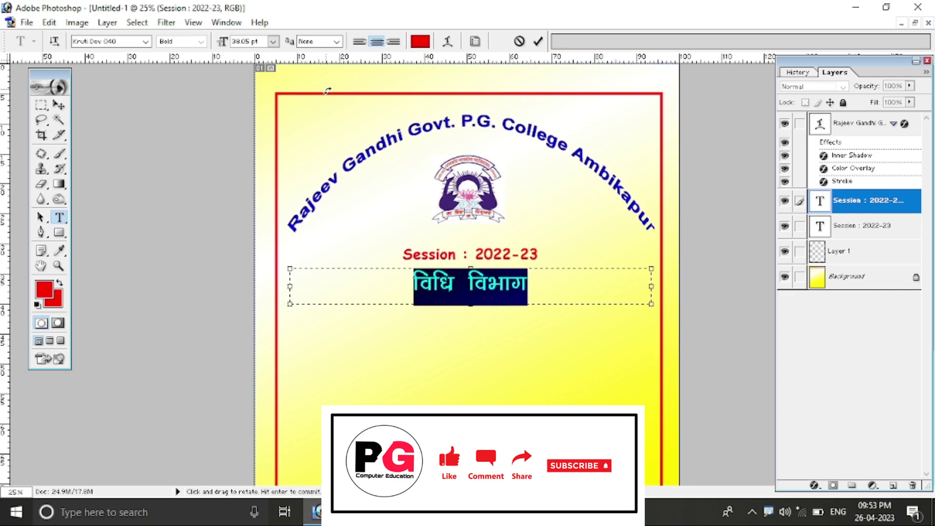
pyautogui.click(565, 287)
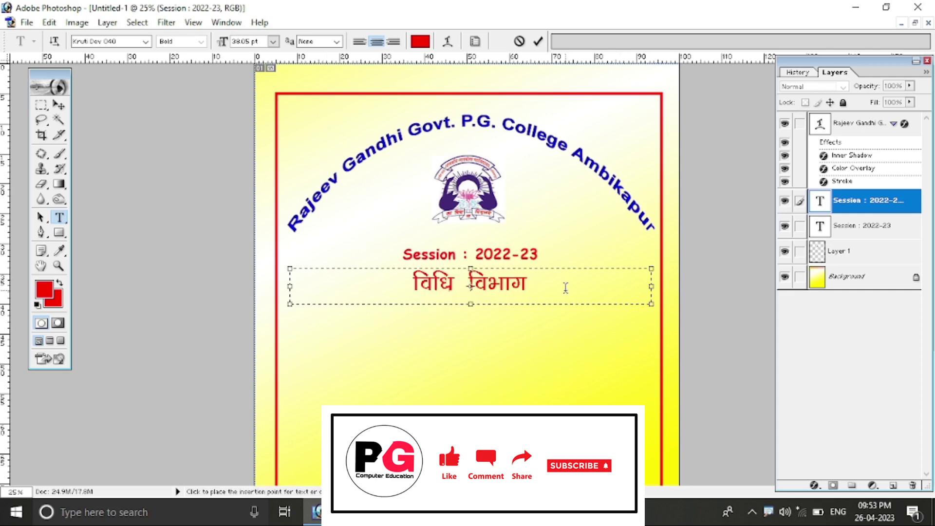
pyautogui.moveTo(541, 286); pyautogui.dragTo(392, 287)
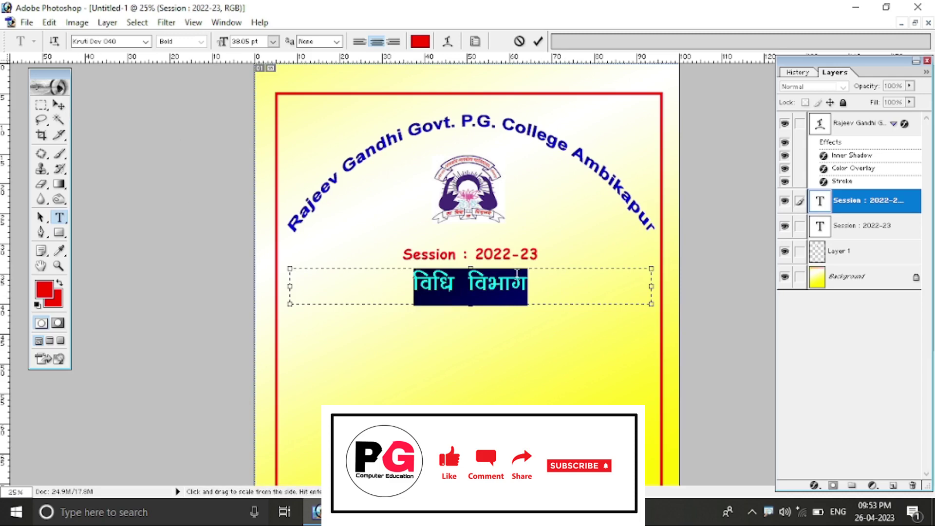
pyautogui.click(558, 290)
pyautogui.click(59, 104)
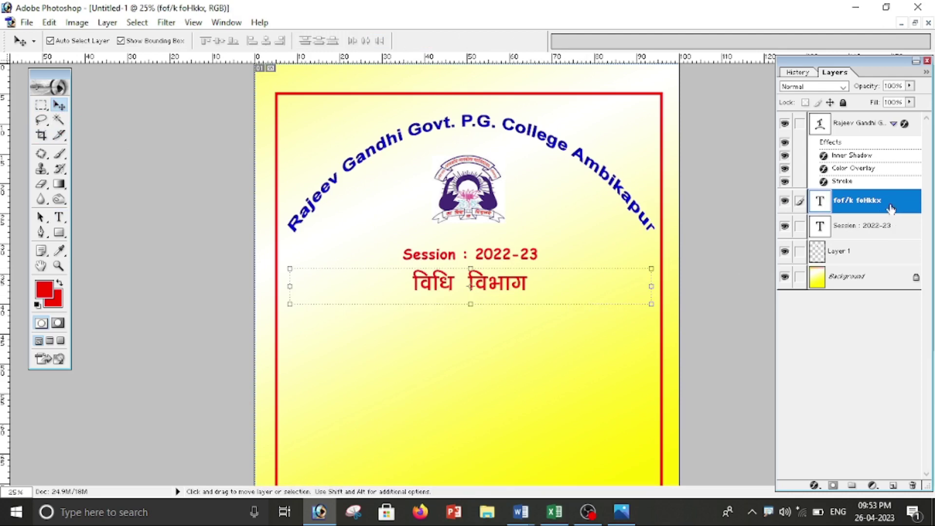
# Apply a blue colour overlay to the विधि विभाग heading layer
pyautogui.doubleClick(891, 209)
pyautogui.moveTo(487, 242)
pyautogui.mouseDown()
pyautogui.moveTo(645, 97)
pyautogui.moveTo(654, 70)
pyautogui.mouseUp()
pyautogui.click(581, 231)
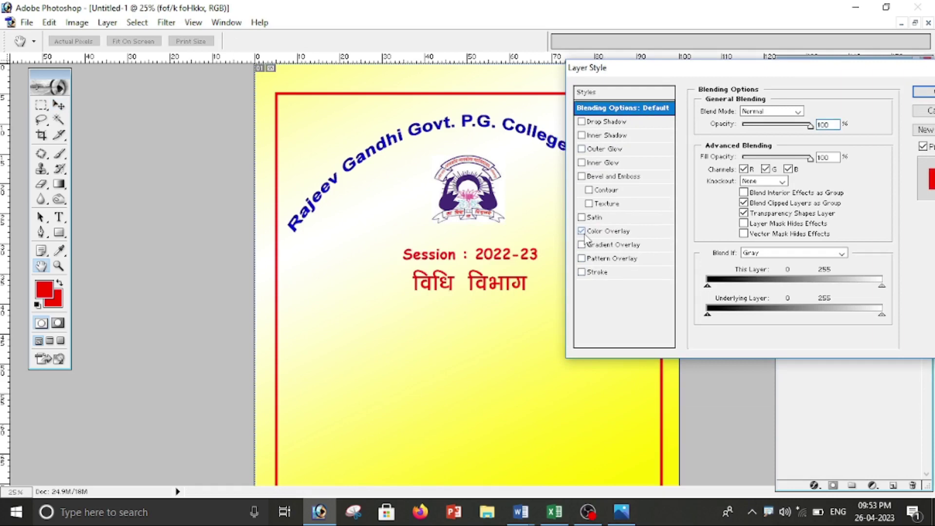
pyautogui.click(610, 232)
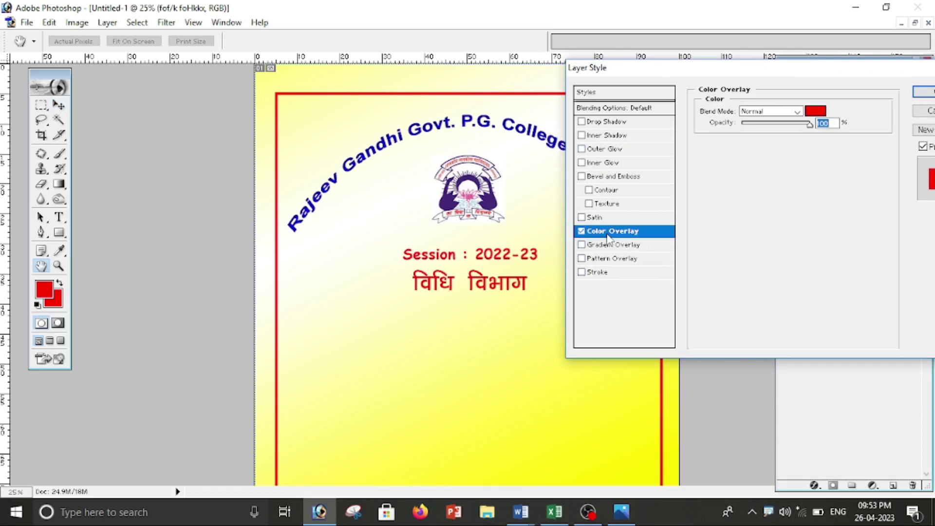
pyautogui.click(815, 110)
pyautogui.click(683, 296)
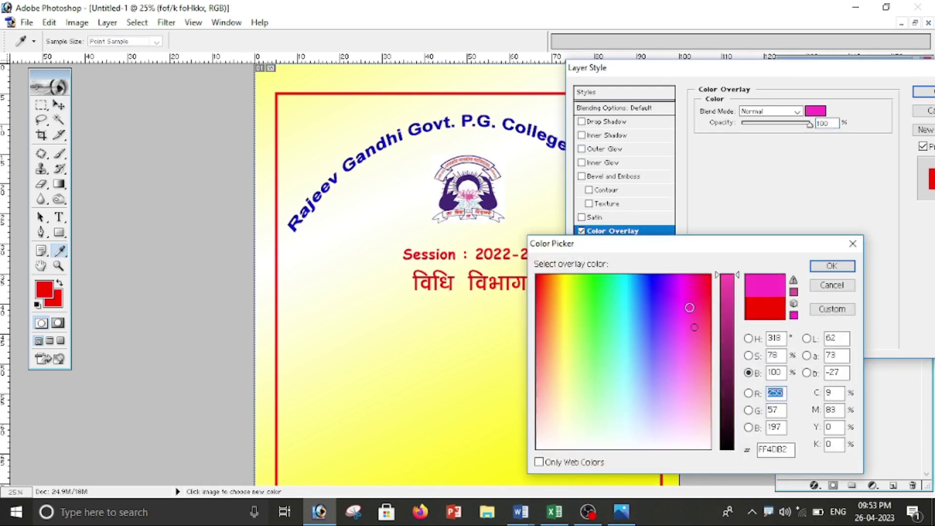
pyautogui.moveTo(683, 295)
pyautogui.mouseDown()
pyautogui.moveTo(667, 295)
pyautogui.moveTo(670, 340)
pyautogui.moveTo(702, 374)
pyautogui.moveTo(615, 340)
pyautogui.moveTo(557, 298)
pyautogui.moveTo(599, 317)
pyautogui.moveTo(640, 314)
pyautogui.moveTo(654, 286)
pyautogui.mouseUp()
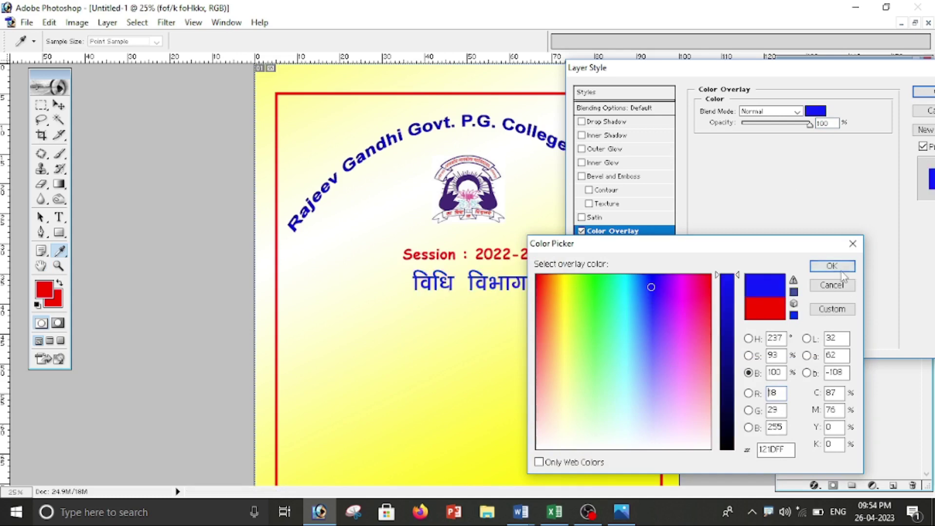
pyautogui.click(831, 266)
pyautogui.click(925, 92)
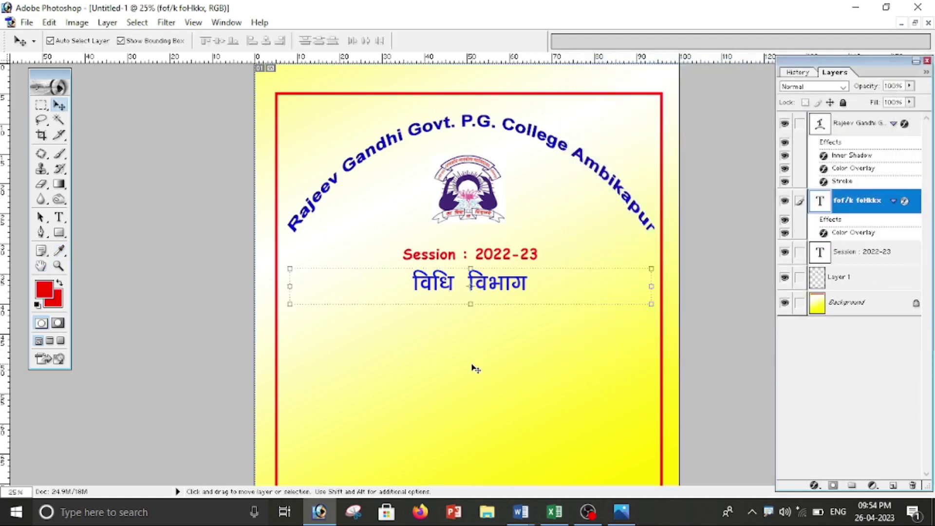
pyautogui.scroll(-5, 476, 374)
# Open the justice emblem image file
pyautogui.scroll(-1, 482, 282)
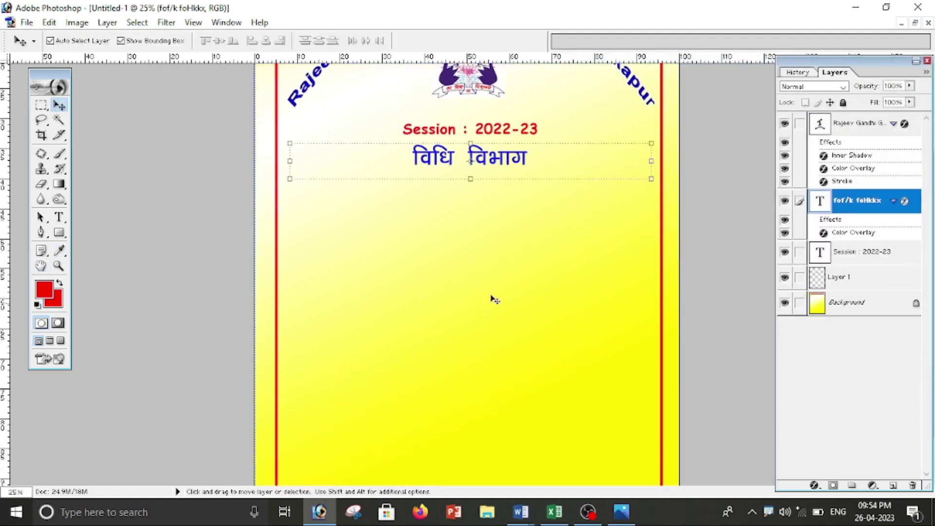
pyautogui.click(26, 22)
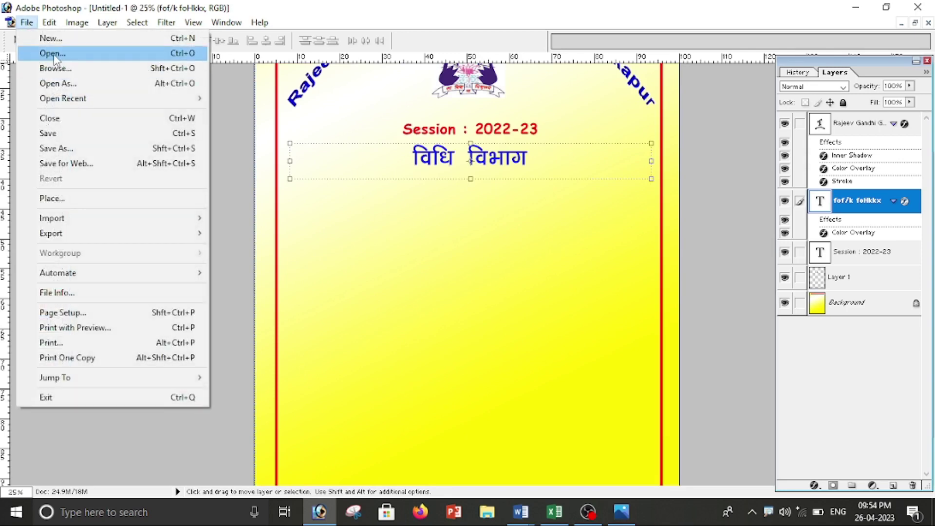
pyautogui.click(39, 54)
pyautogui.scroll(-5, 487, 195)
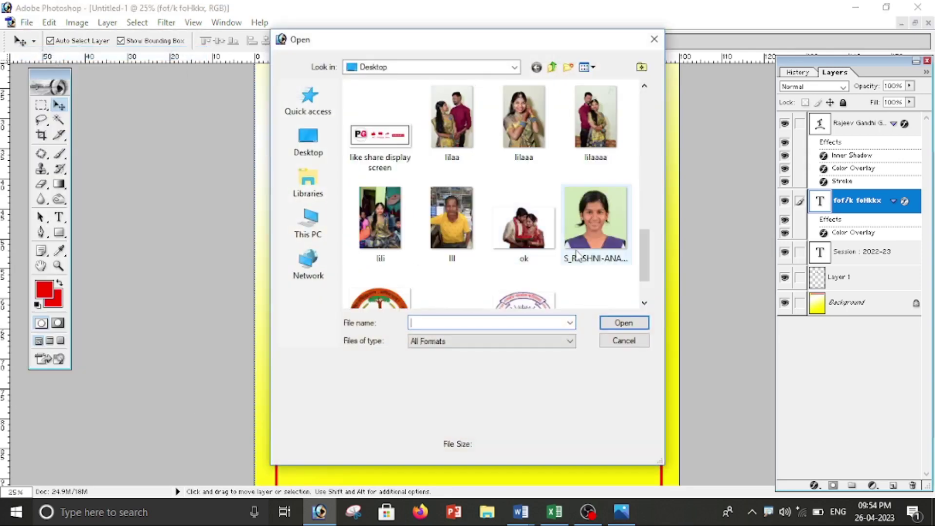
pyautogui.scroll(-2, 575, 248)
pyautogui.scroll(5, 509, 228)
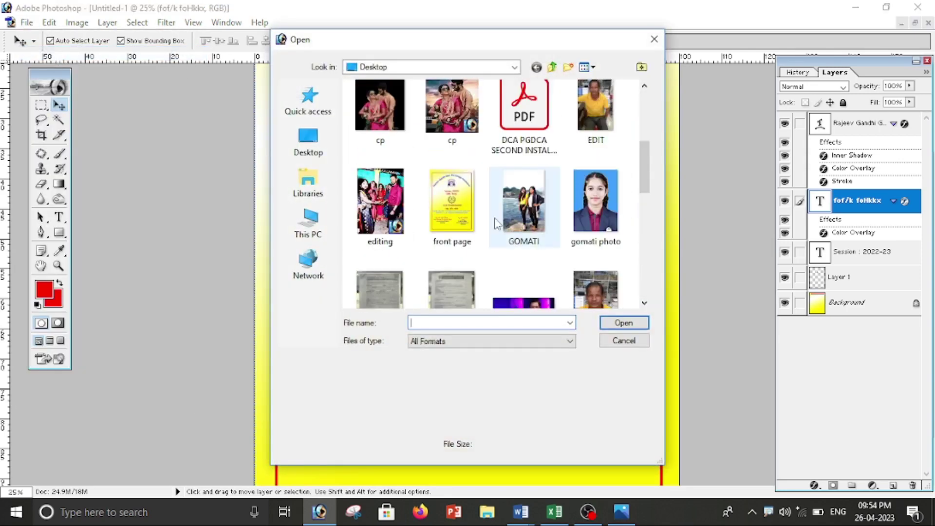
pyautogui.scroll(-5, 496, 223)
pyautogui.scroll(-3, 488, 240)
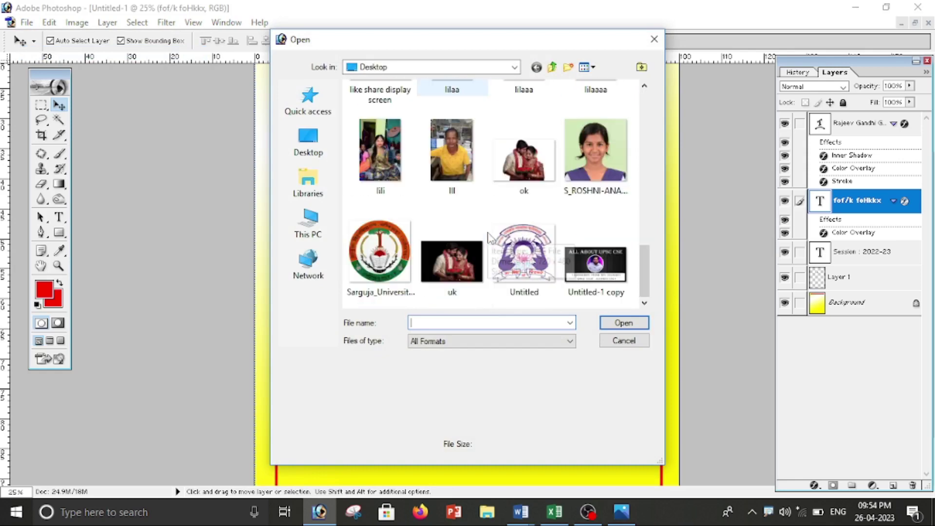
pyautogui.scroll(10, 503, 184)
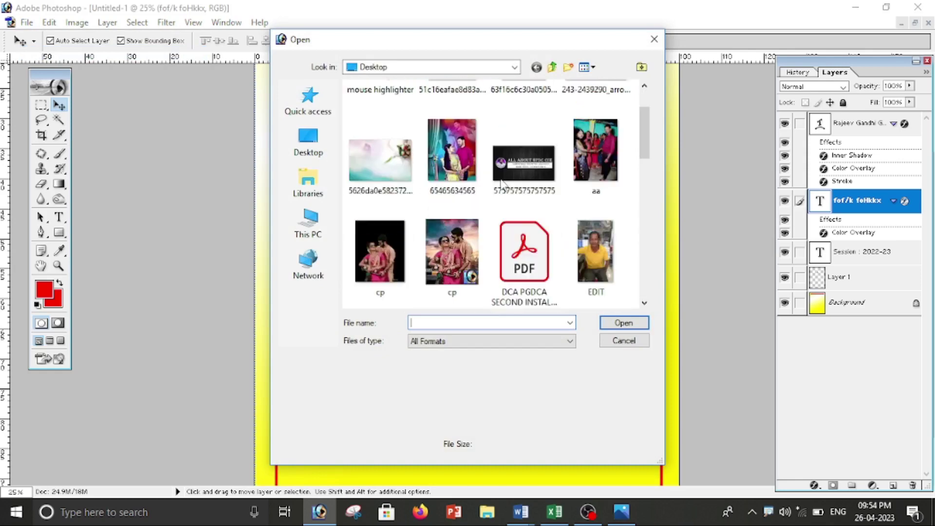
pyautogui.scroll(3, 503, 184)
pyautogui.click(590, 142)
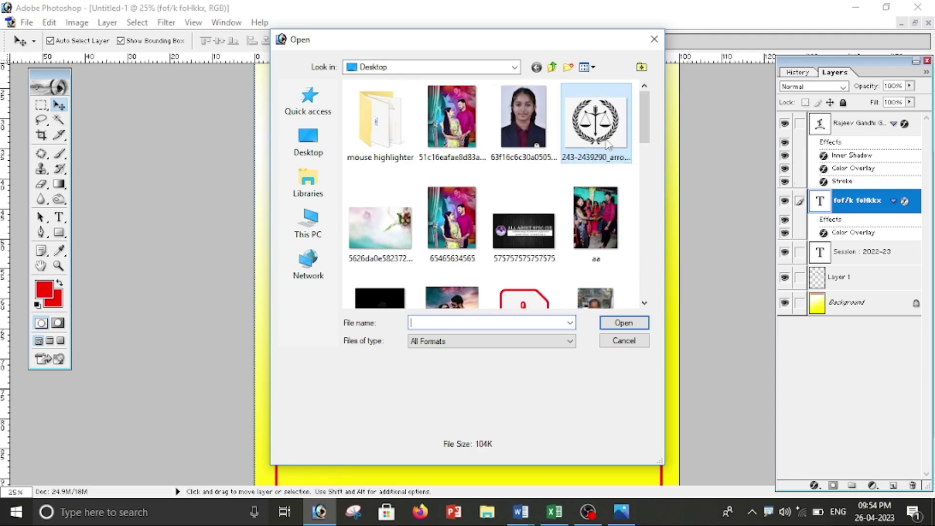
pyautogui.click(623, 322)
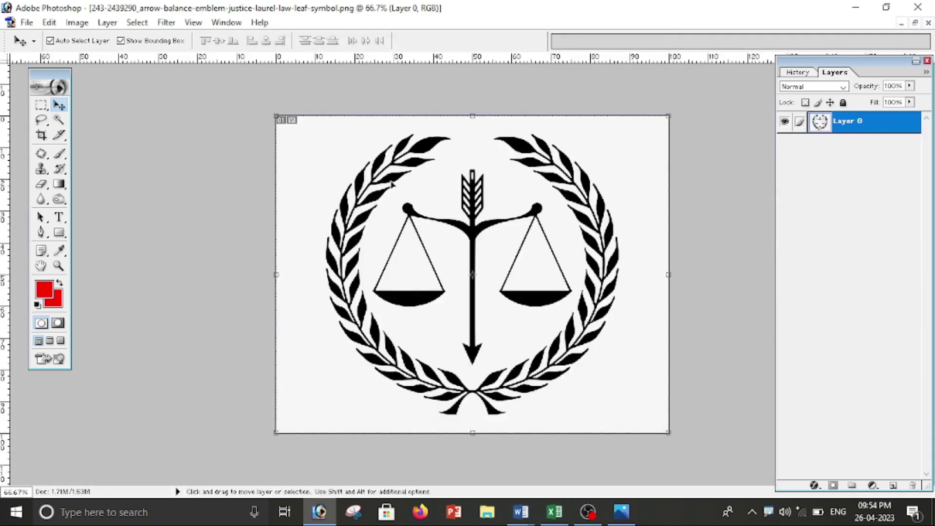
# Drag the justice emblem into the front page document as a new layer
pyautogui.click(914, 23)
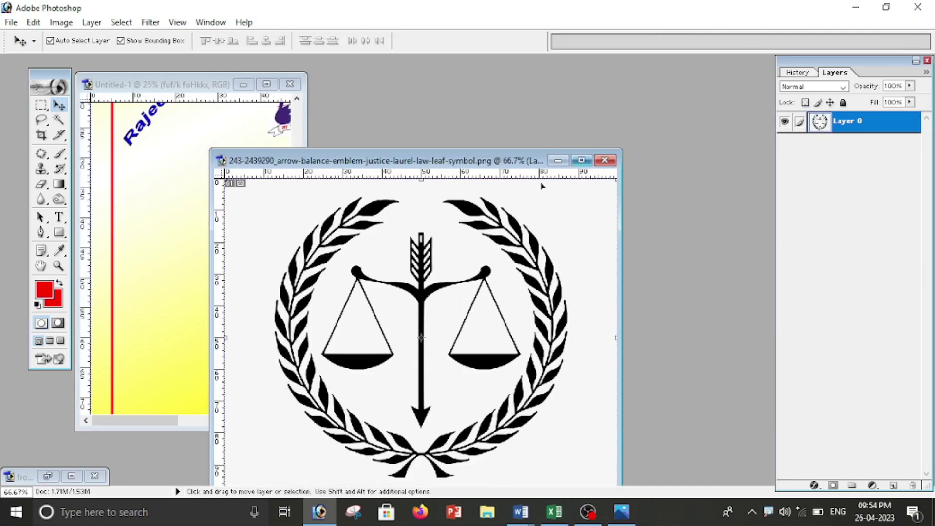
pyautogui.moveTo(378, 160); pyautogui.dragTo(576, 120)
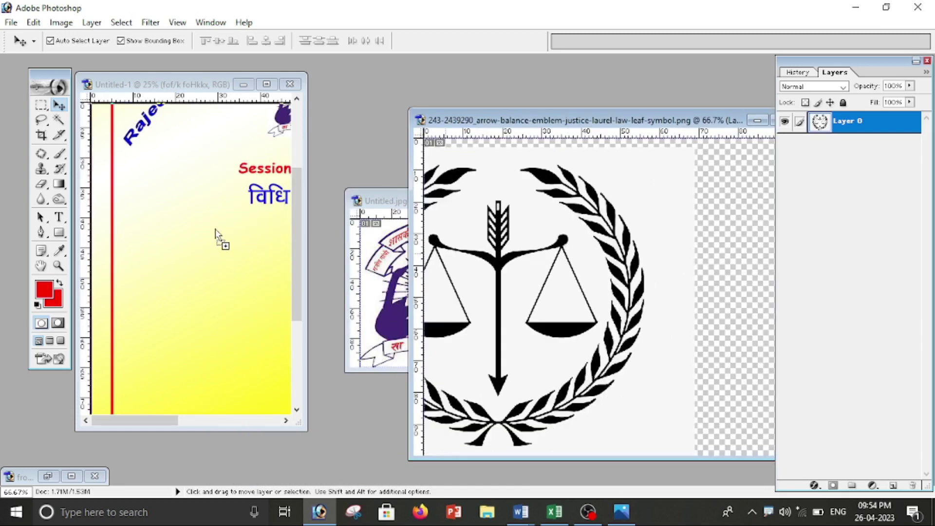
pyautogui.moveTo(575, 272); pyautogui.dragTo(229, 246)
pyautogui.click(266, 83)
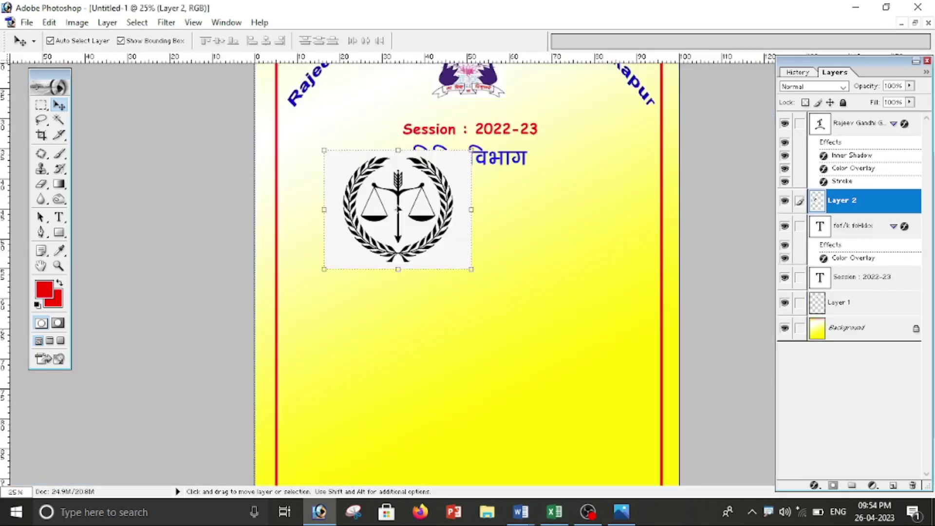
# Centre the emblem below the विधि विभाग heading
pyautogui.moveTo(334, 175); pyautogui.dragTo(400, 202)
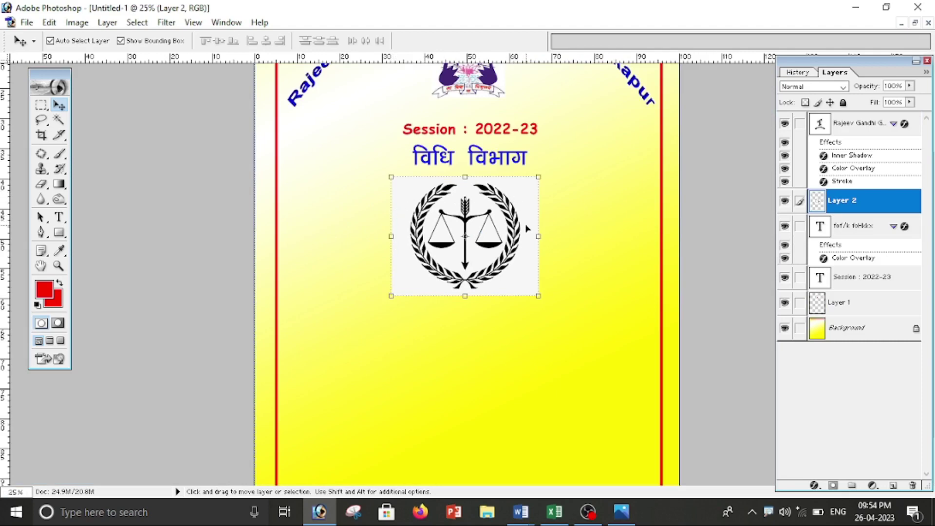
pyautogui.hotkey('ctrl', '+')
pyautogui.moveTo(511, 267); pyautogui.dragTo(530, 277)
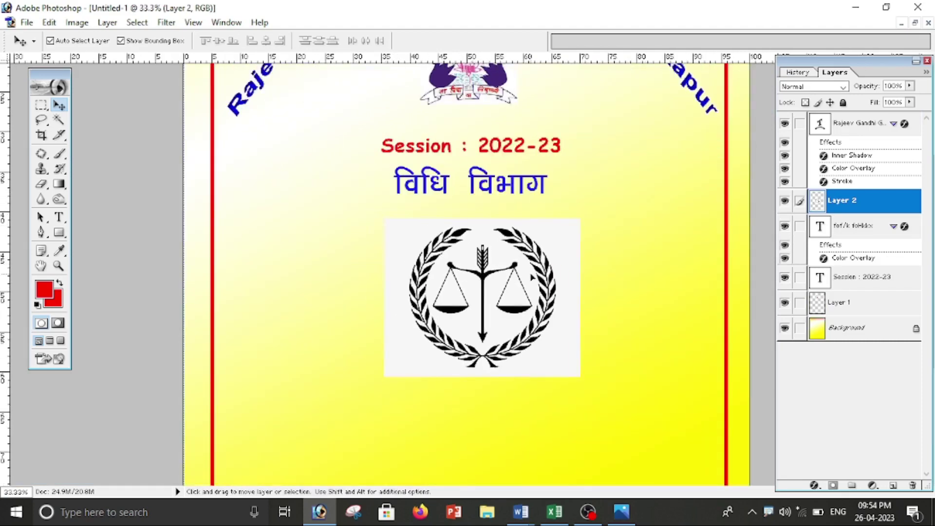
# Delete the emblem's white background and the white inside the scale pan with the Magic Wand
pyautogui.click(59, 121)
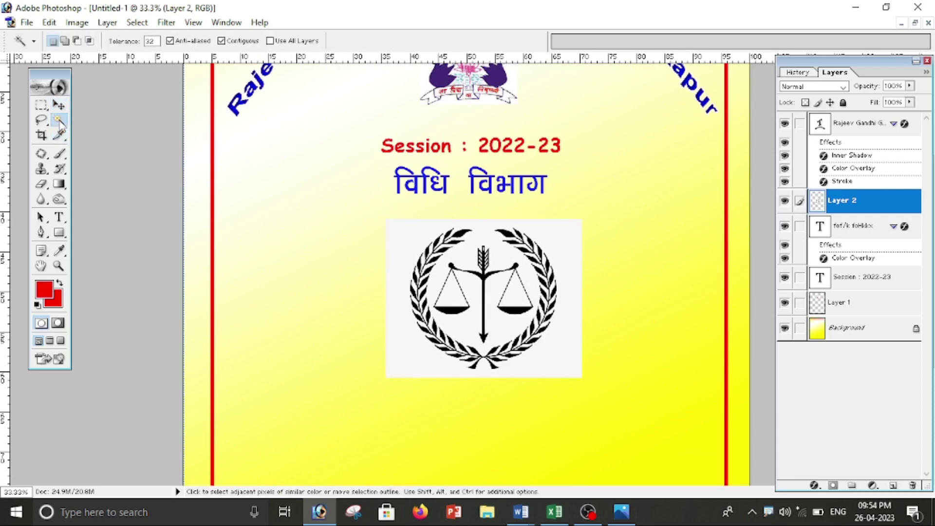
pyautogui.click(410, 248)
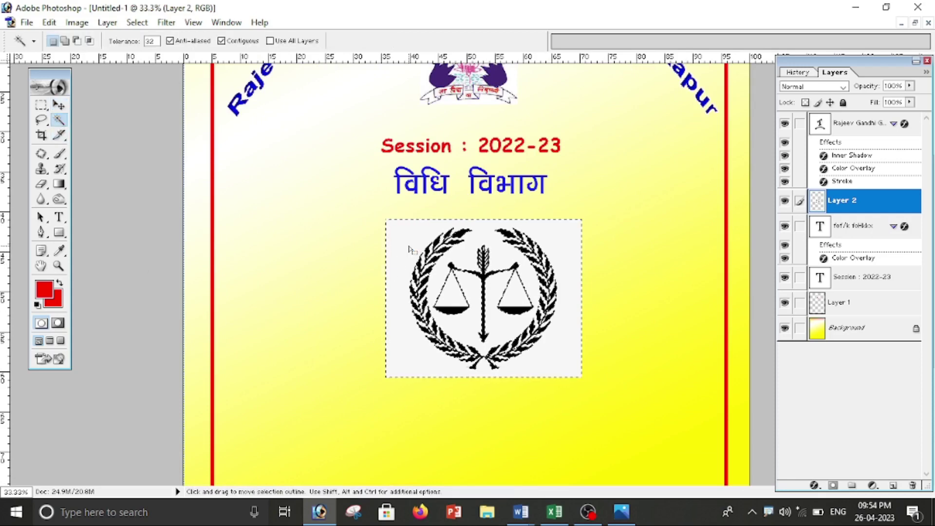
pyautogui.press('Delete')
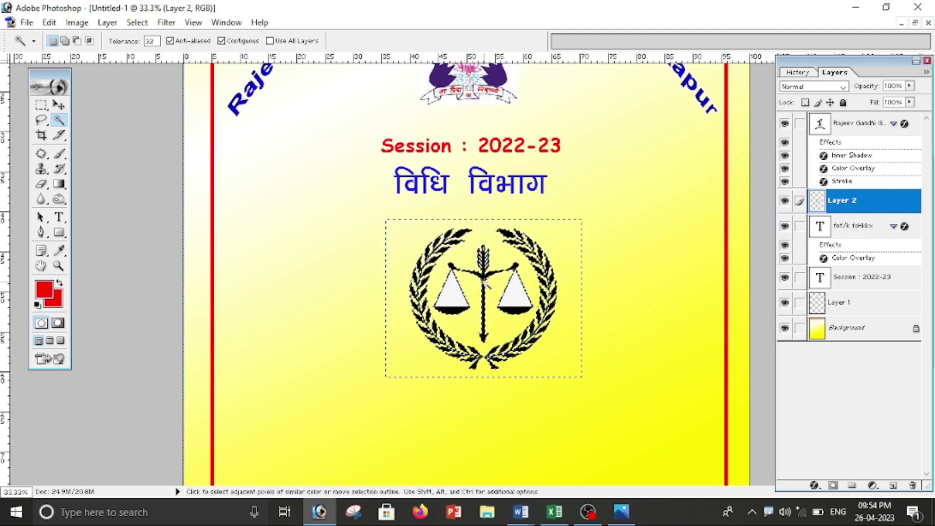
pyautogui.click(452, 298)
pyautogui.press('Delete')
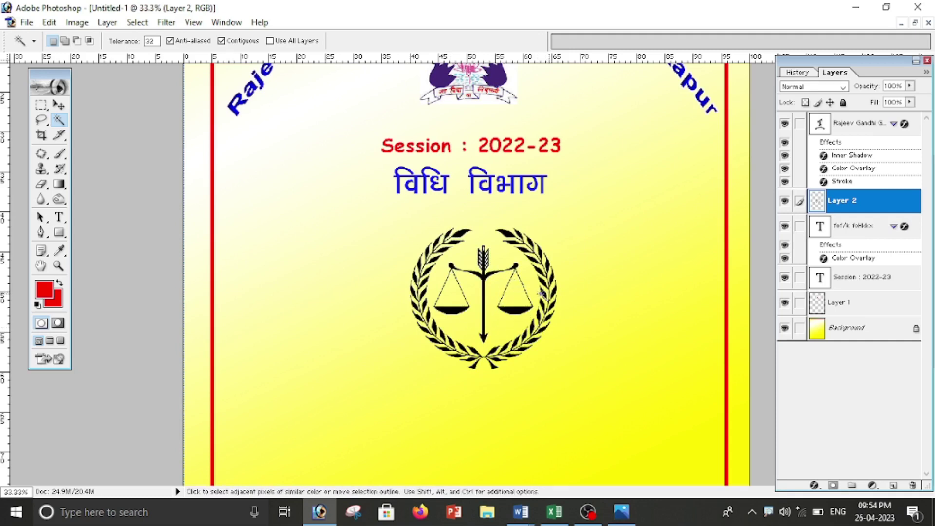
pyautogui.click(58, 104)
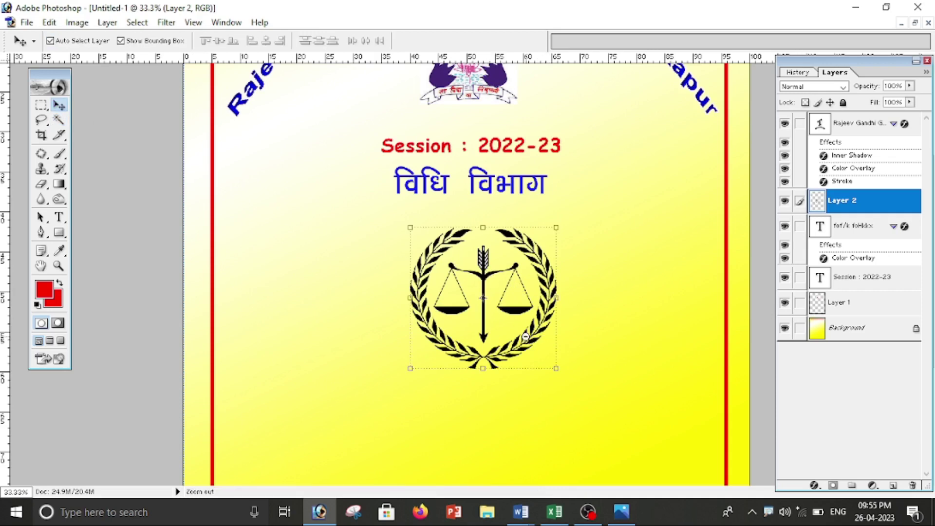
# Shrink the justice emblem and move it up under the Hindi title
pyautogui.hotkey('ctrl', '-')
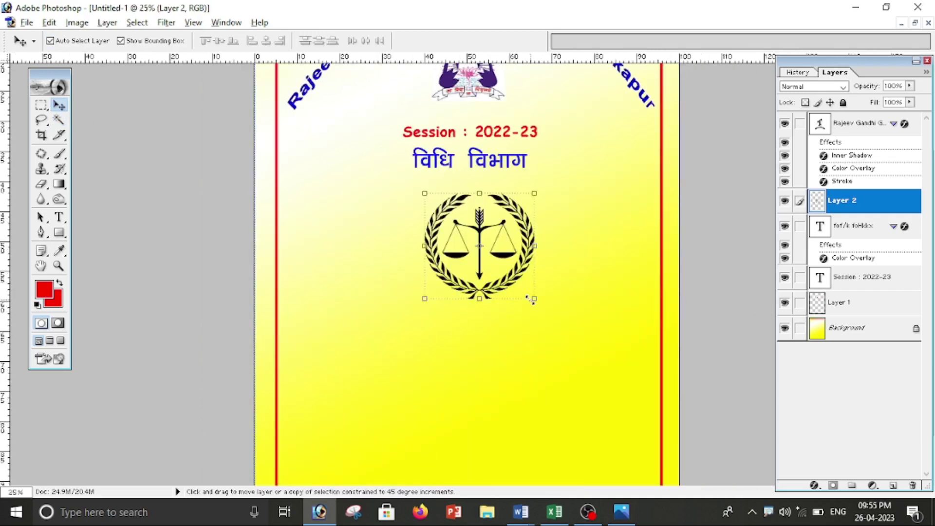
pyautogui.moveTo(533, 300); pyautogui.dragTo(494, 238)
pyautogui.press('Return')
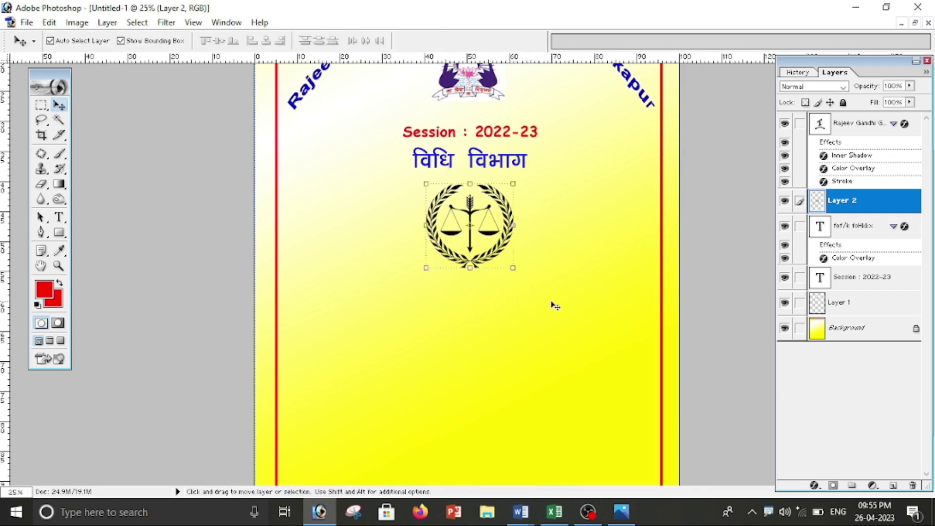
pyautogui.click(555, 306)
# Select the 'Session : 2022-23' text layer and hold Alt to copy it
pyautogui.scroll(-3, 555, 306)
pyautogui.scroll(-1, 555, 306)
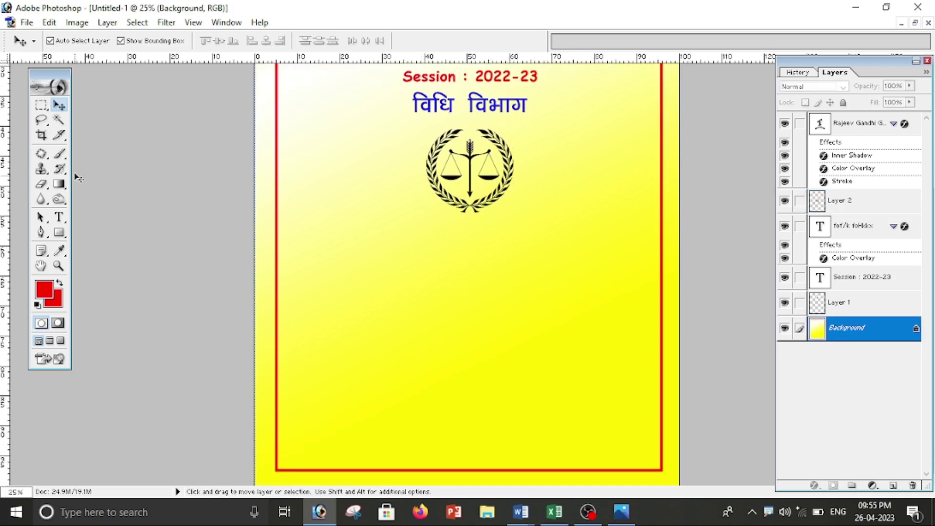
pyautogui.scroll(1, 372, 204)
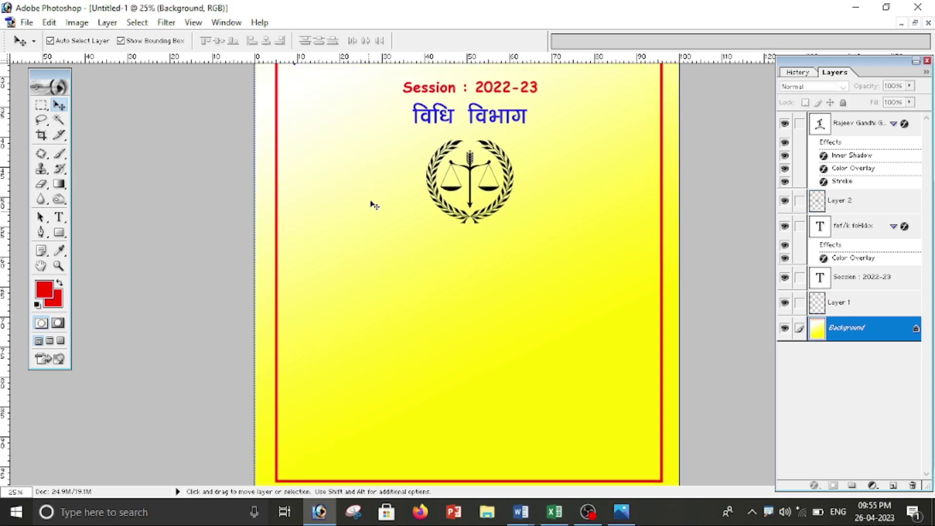
pyautogui.click(475, 124)
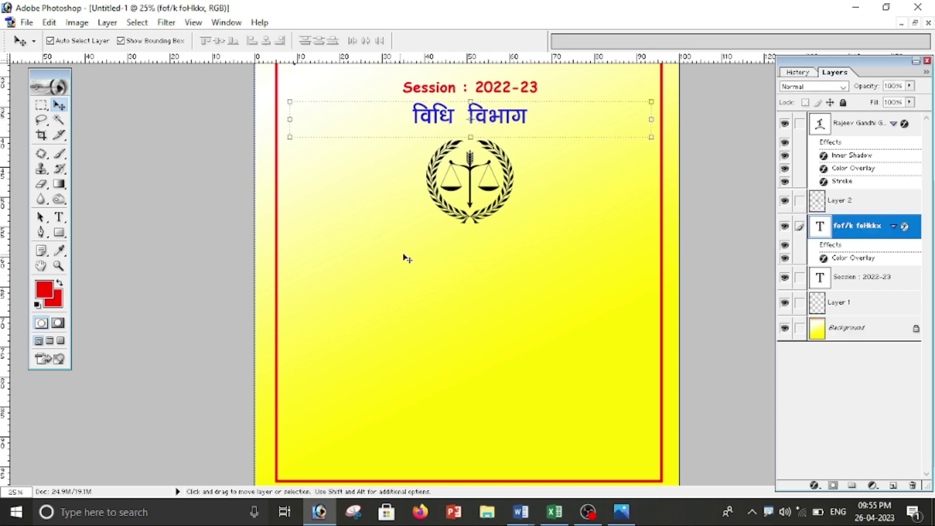
pyautogui.click(497, 87)
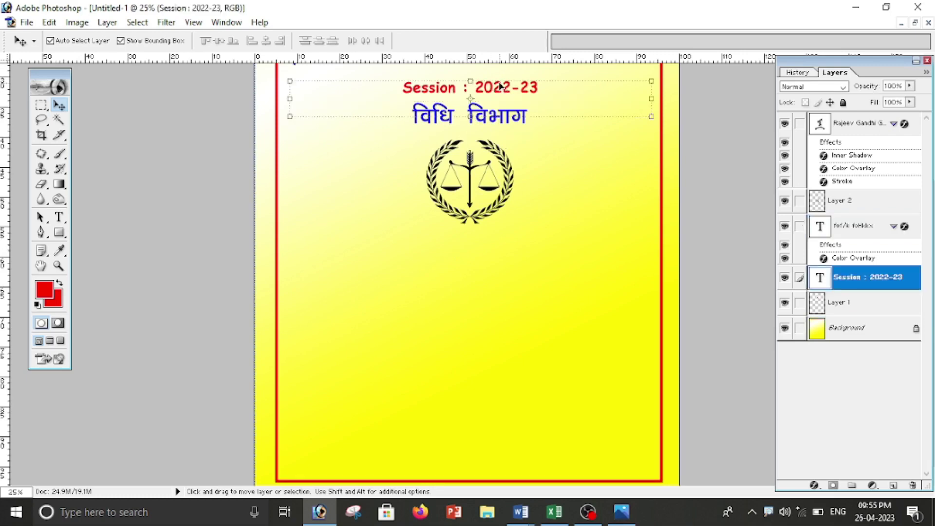
pyautogui.press('alt')
# Copy the session text below the justice emblem and retype it as 'LL.M. Fourth Semester'
pyautogui.moveTo(500, 86); pyautogui.dragTo(504, 245)
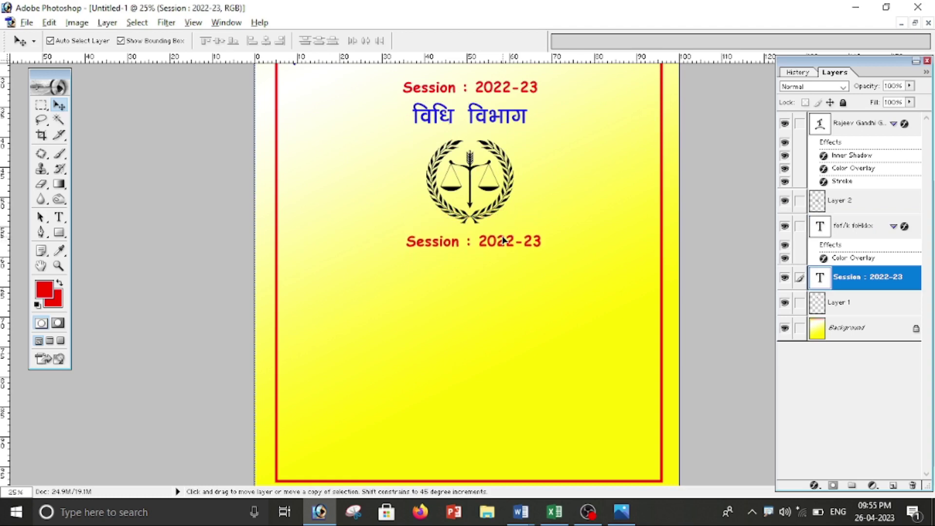
pyautogui.moveTo(504, 245); pyautogui.dragTo(504, 243)
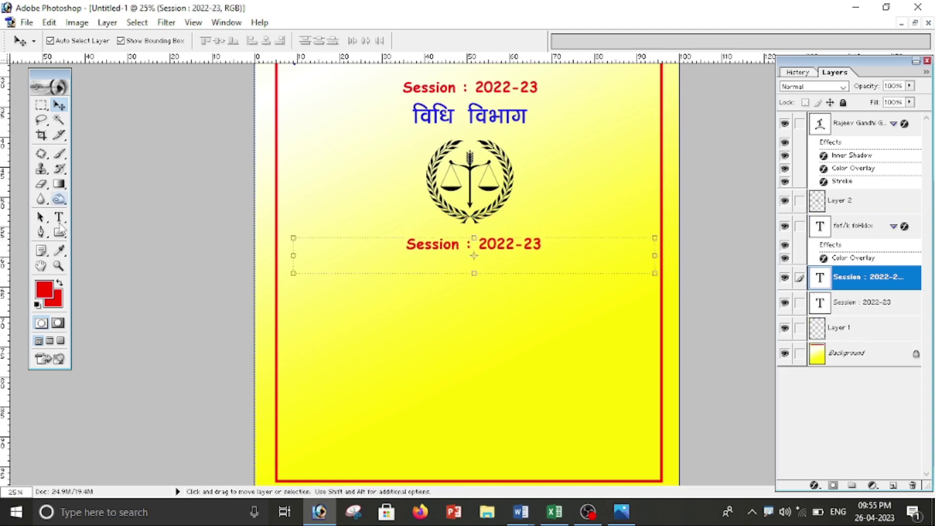
pyautogui.click(59, 216)
pyautogui.click(541, 250)
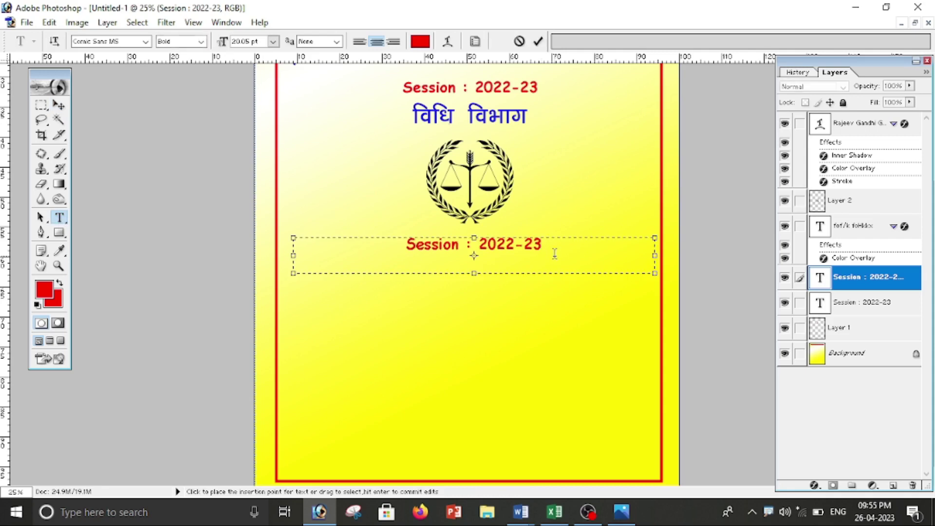
pyautogui.press('BackSpace')
pyautogui.press('BackSpace')
pyautogui.press('BackSpace')
pyautogui.press('BackSpace')
pyautogui.press('BackSpace')
pyautogui.press('BackSpace')
pyautogui.press('BackSpace')
pyautogui.press('BackSpace')
pyautogui.press('BackSpace')
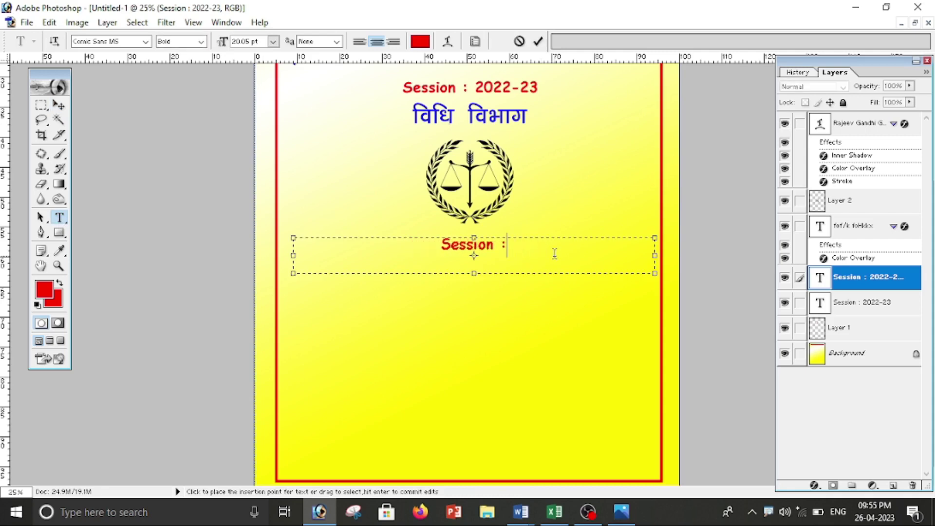
pyautogui.press('BackSpace')
pyautogui.press('BackSpace')
pyautogui.press('BackSpace')
pyautogui.press('BackSpace')
pyautogui.press('BackSpace')
pyautogui.press('BackSpace')
pyautogui.press('BackSpace')
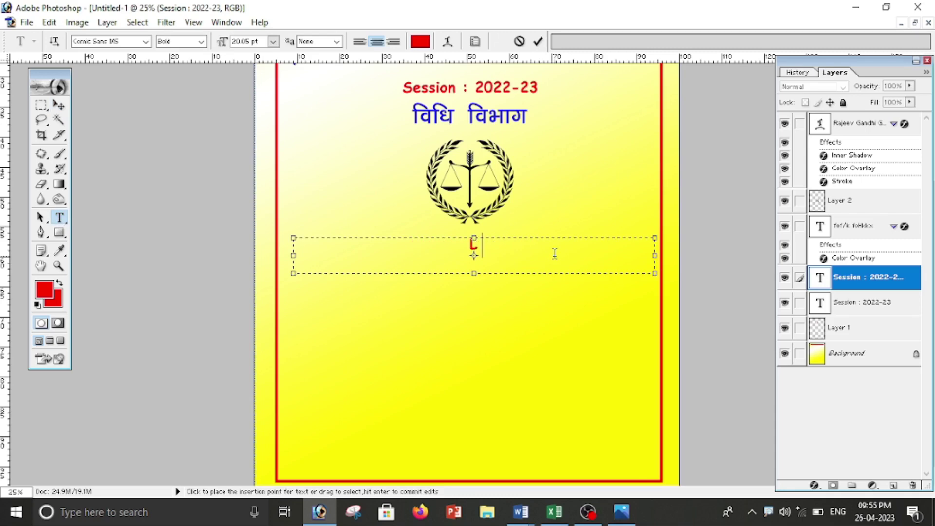
pyautogui.write('L.M. Fourth Semester')
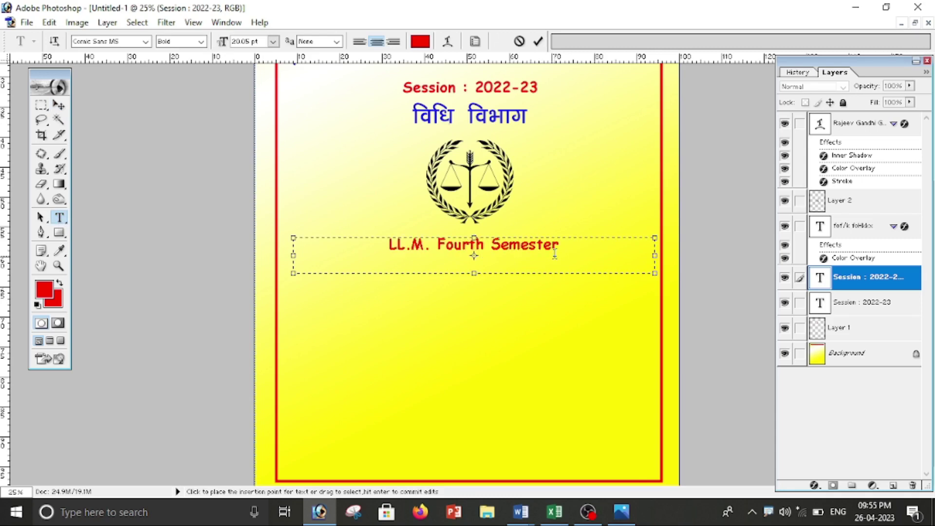
# After trying Curlz MT and Corbel, set the semester line in Arial Rounded MT Bold
pyautogui.moveTo(572, 249); pyautogui.dragTo(387, 246)
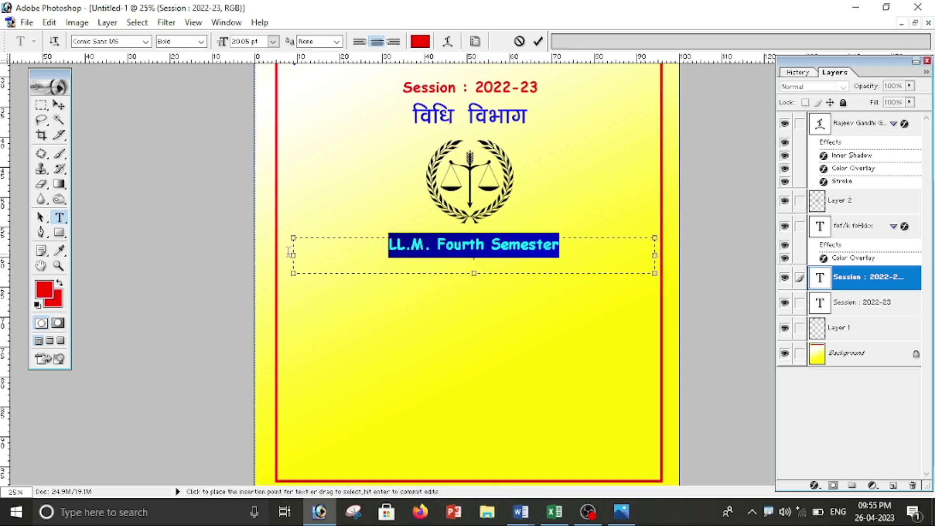
pyautogui.click(146, 42)
pyautogui.click(117, 150)
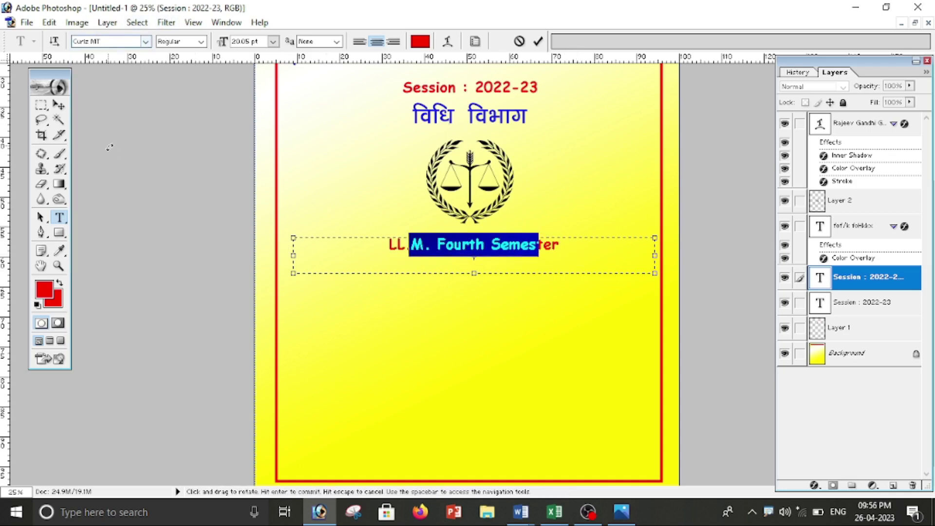
pyautogui.click(146, 42)
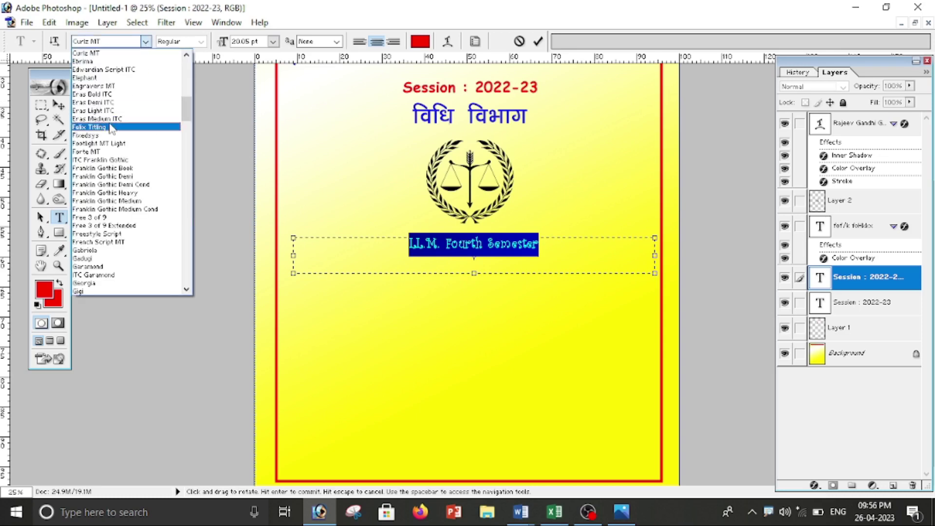
pyautogui.scroll(2, 110, 146)
pyautogui.click(110, 128)
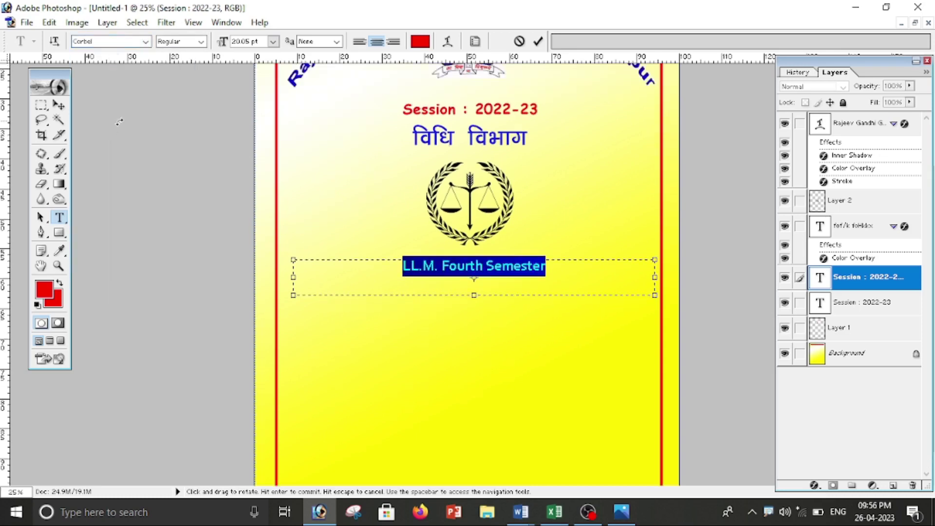
pyautogui.click(146, 42)
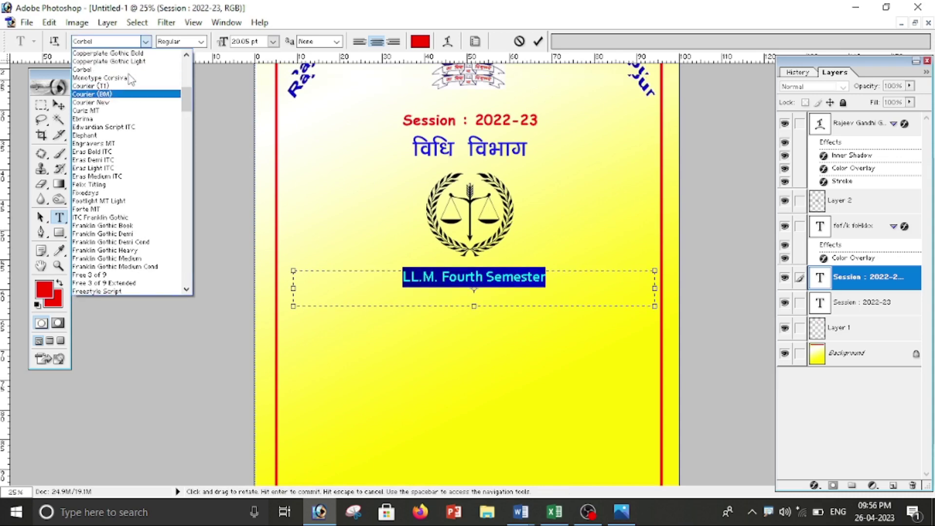
pyautogui.click(130, 80)
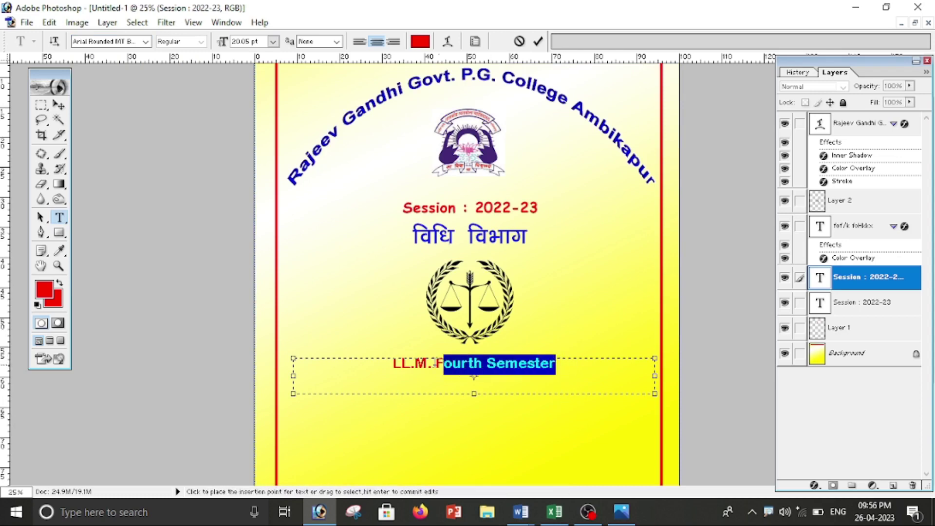
pyautogui.moveTo(561, 367); pyautogui.dragTo(394, 367)
pyautogui.click(585, 368)
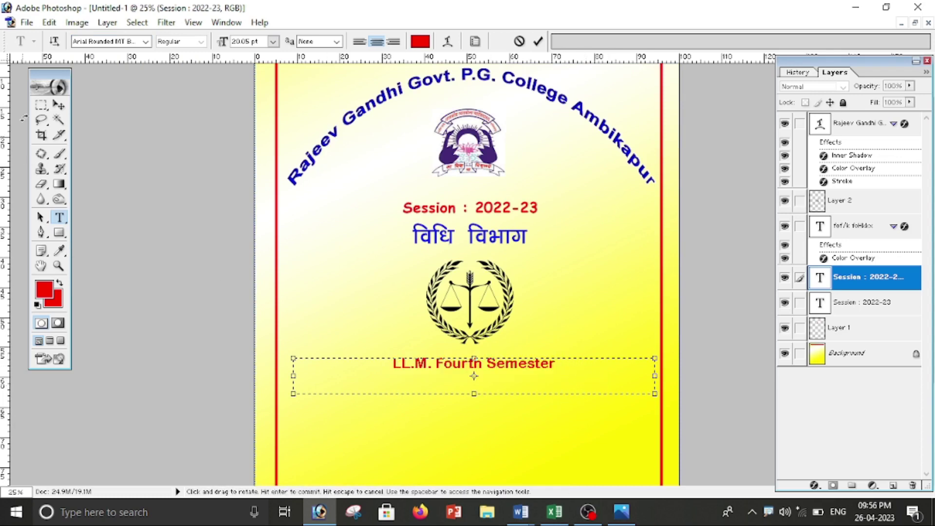
pyautogui.click(58, 105)
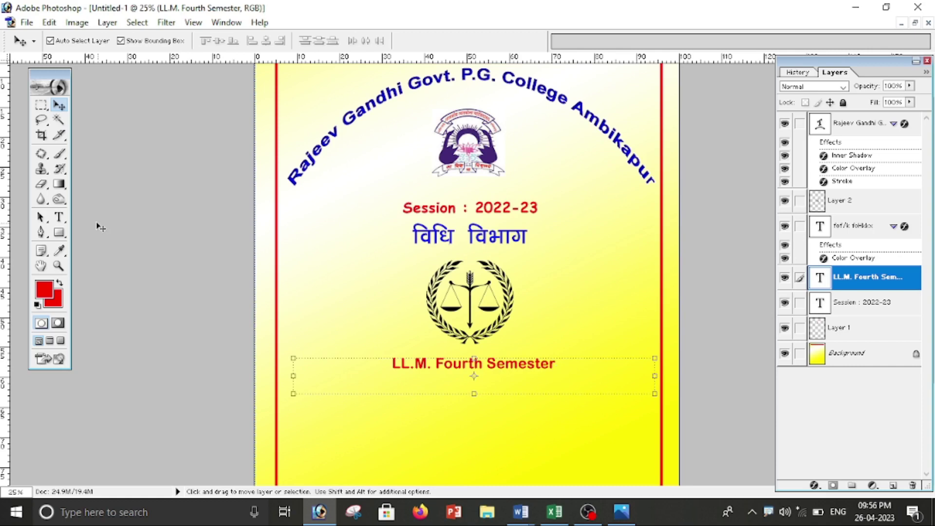
# Enlarge the LL.M. Fourth Semester line to 24 pt and commit it
pyautogui.click(59, 217)
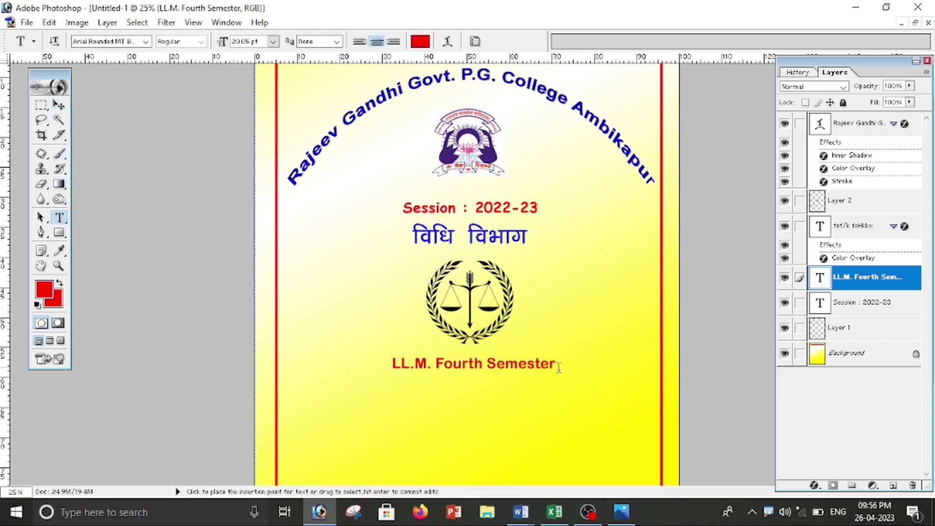
pyautogui.moveTo(557, 365); pyautogui.dragTo(325, 366)
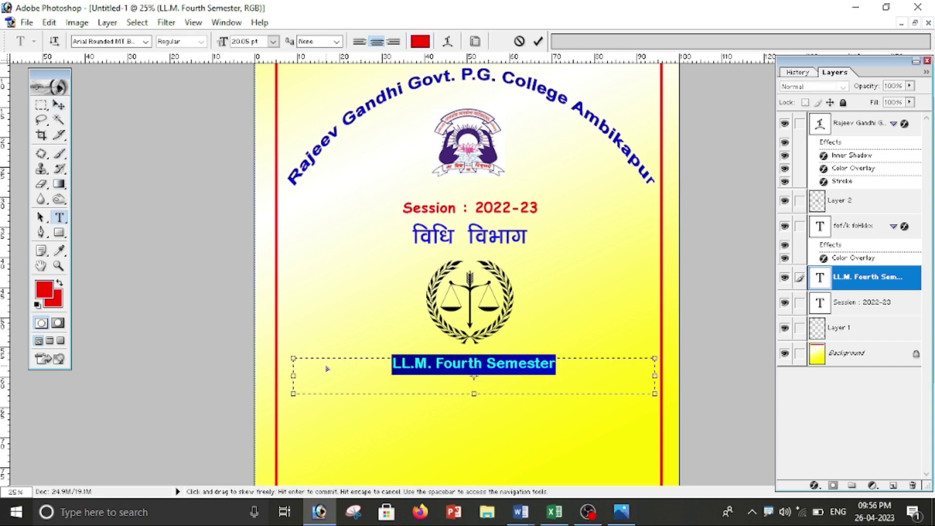
pyautogui.hotkey('ctrl', 'shift', '.')
pyautogui.hotkey('ctrl', 'shift', '.')
pyautogui.hotkey('ctrl', 'shift', '.')
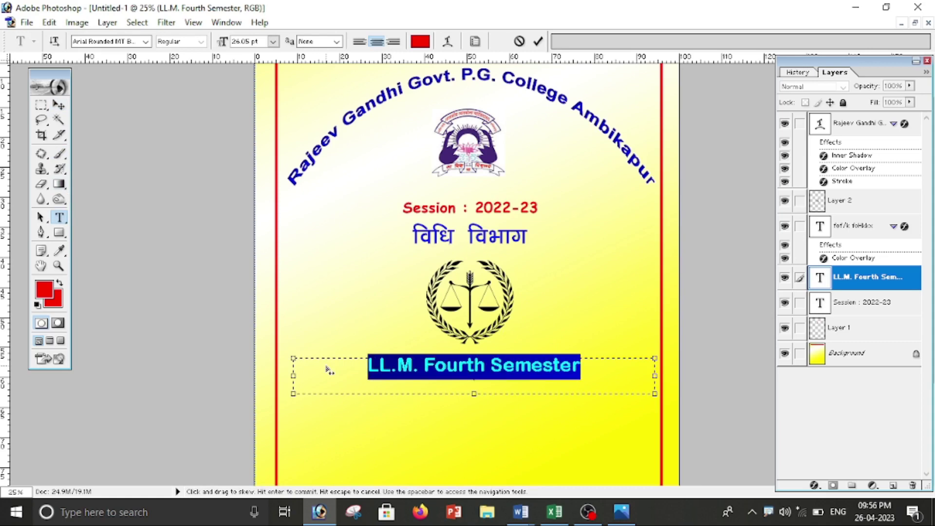
pyautogui.hotkey('ctrl', 'shift', ',')
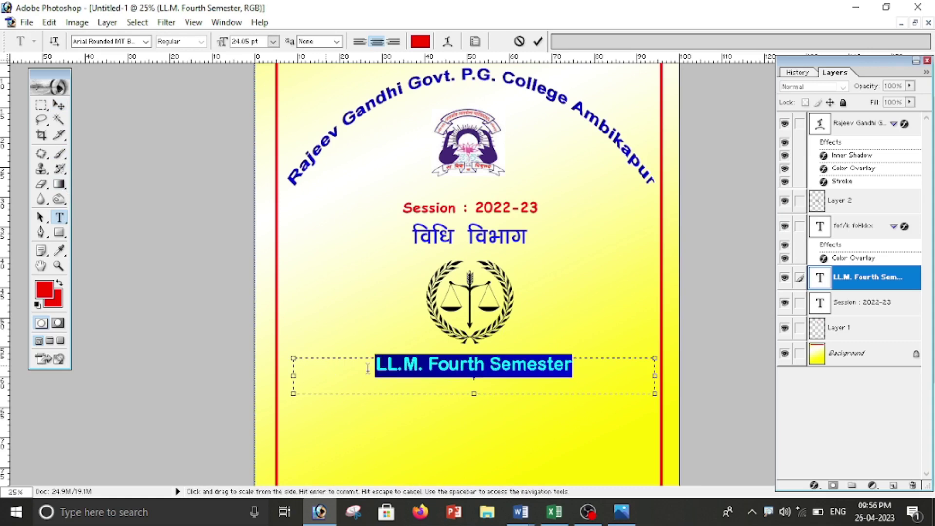
pyautogui.scroll(-2, 368, 369)
pyautogui.scroll(-3, 369, 292)
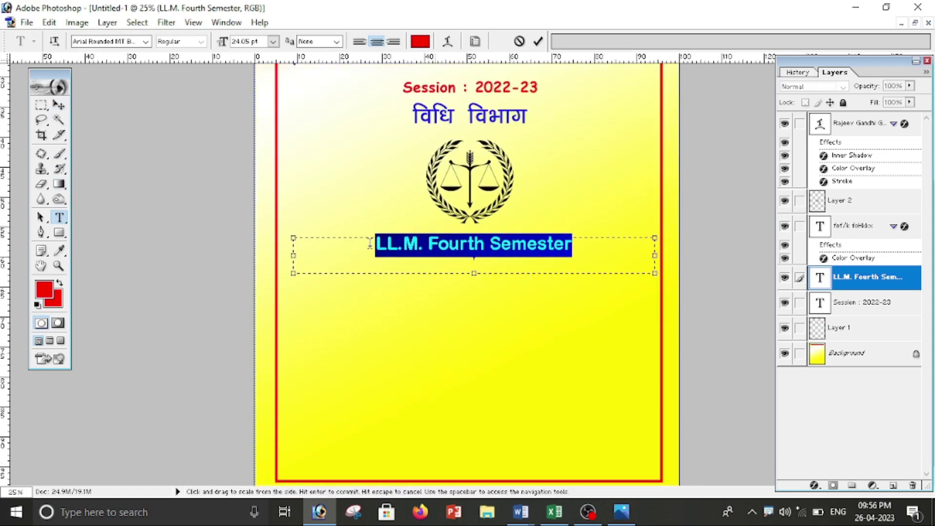
pyautogui.click(59, 105)
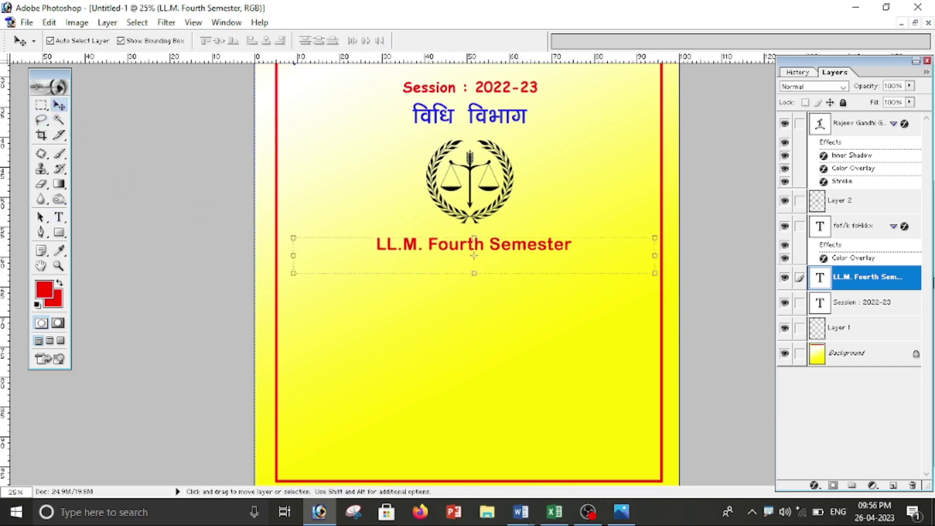
# Add a purple Color Overlay layer style to the LL.M. Fourth Semester text layer
pyautogui.doubleClick(906, 285)
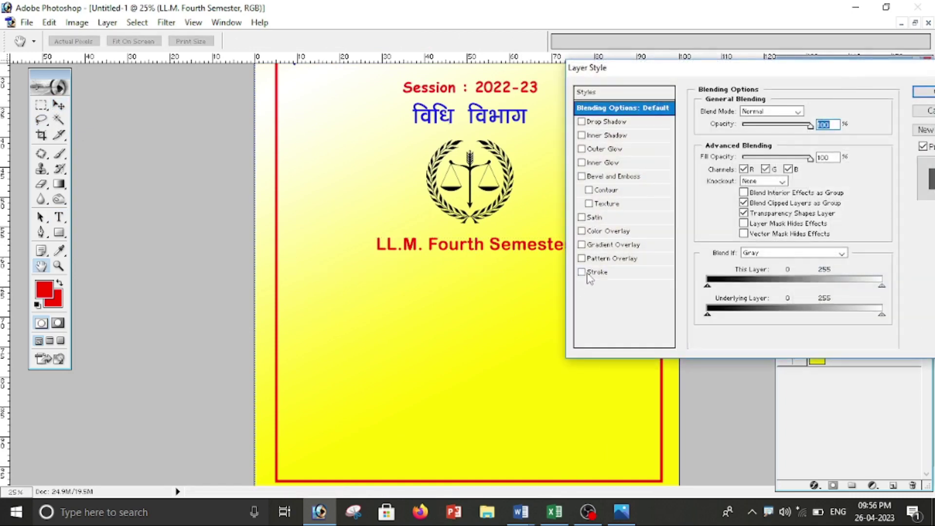
pyautogui.click(594, 232)
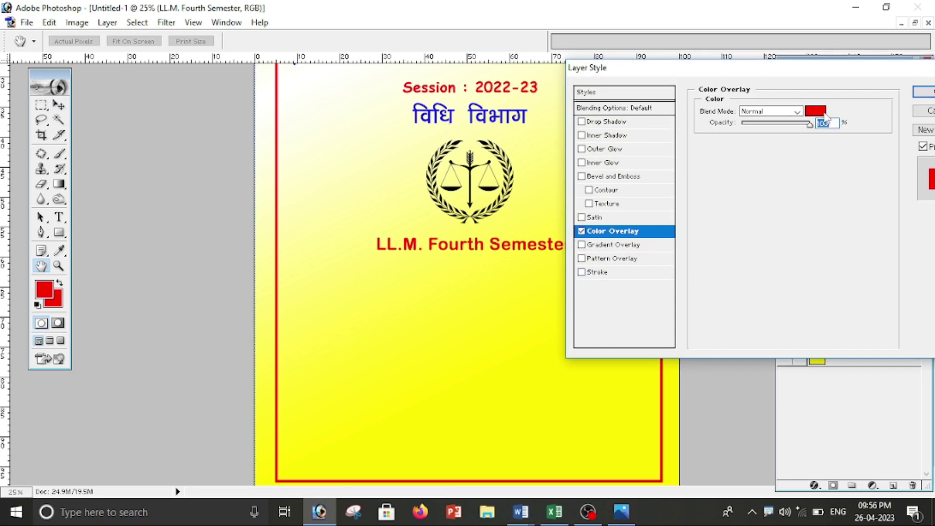
pyautogui.click(822, 113)
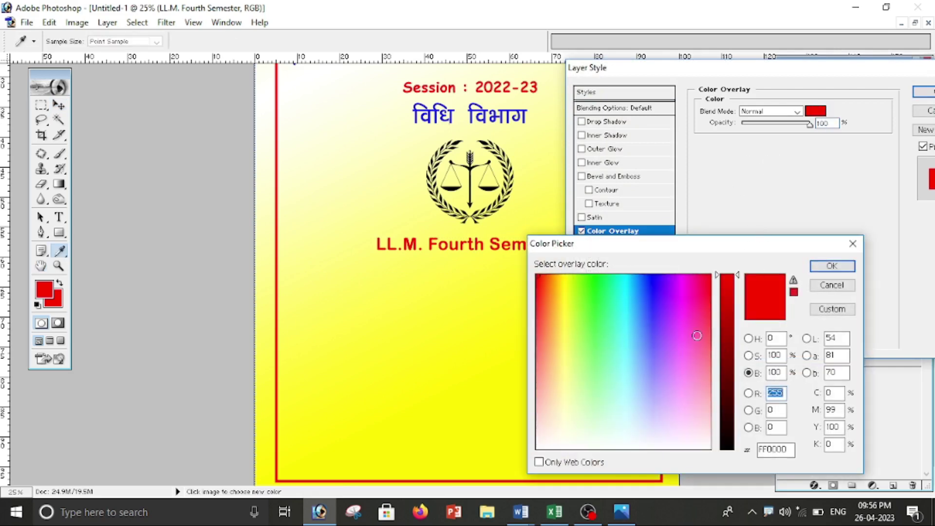
pyautogui.click(680, 277)
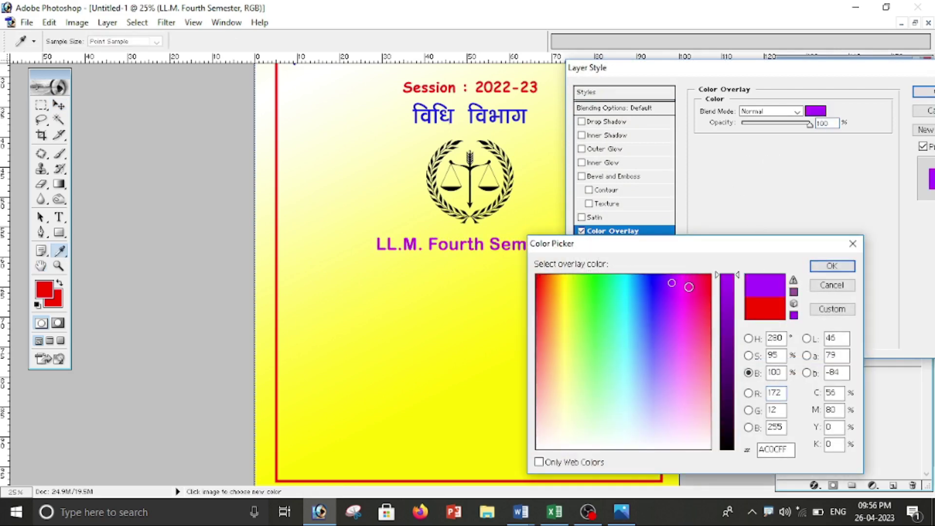
pyautogui.click(832, 265)
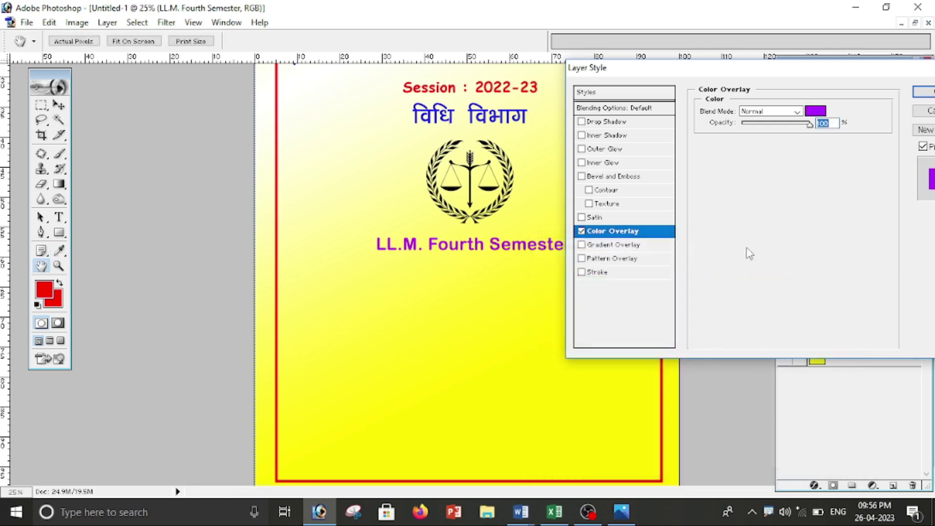
pyautogui.click(923, 93)
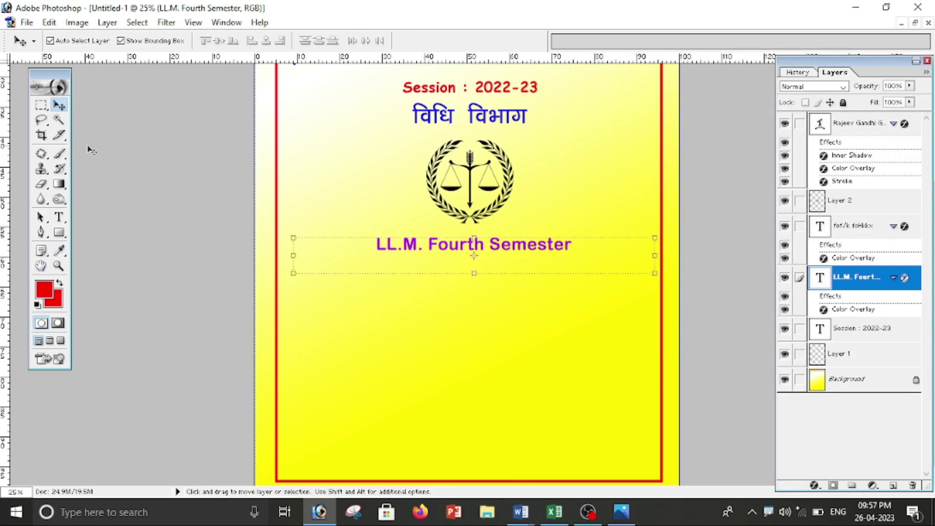
# Alt-drag a copy of the विधि विभाग title below the LL.M. line
pyautogui.click(471, 122)
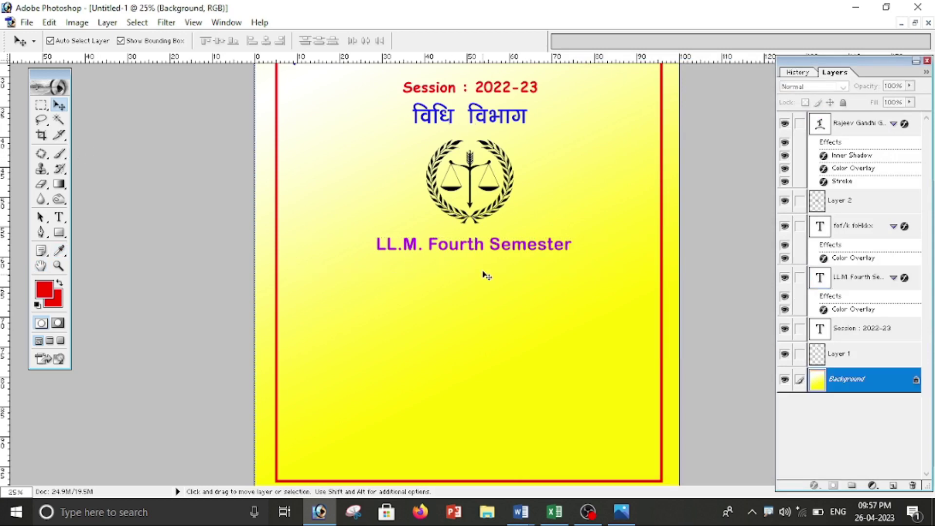
pyautogui.click(507, 122)
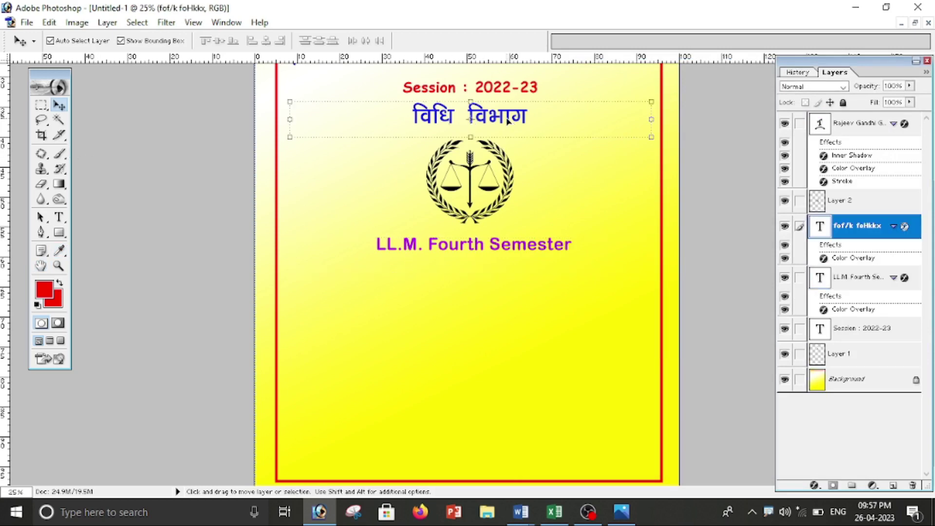
pyautogui.press('alt')
pyautogui.moveTo(508, 122); pyautogui.dragTo(514, 278)
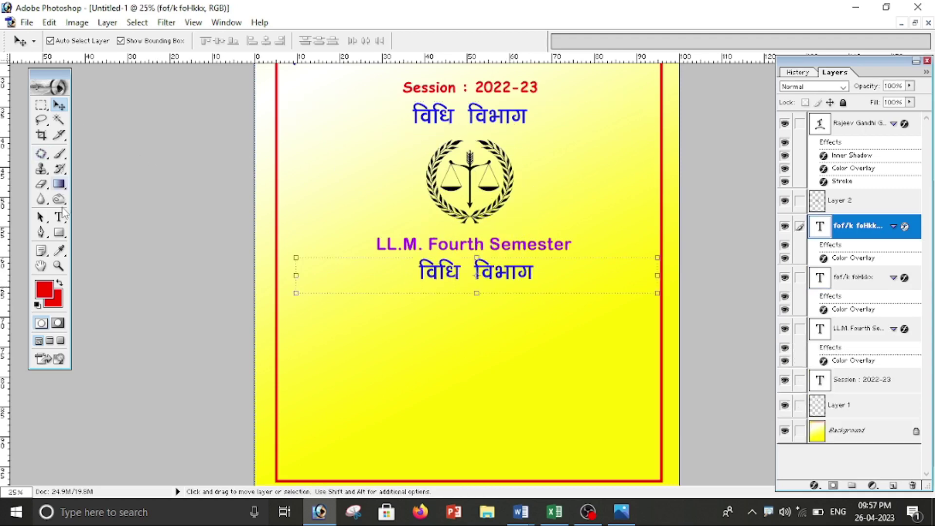
# Replace the copied text with the Hindi line लघु शोध प्रबंध and commit it
pyautogui.click(59, 217)
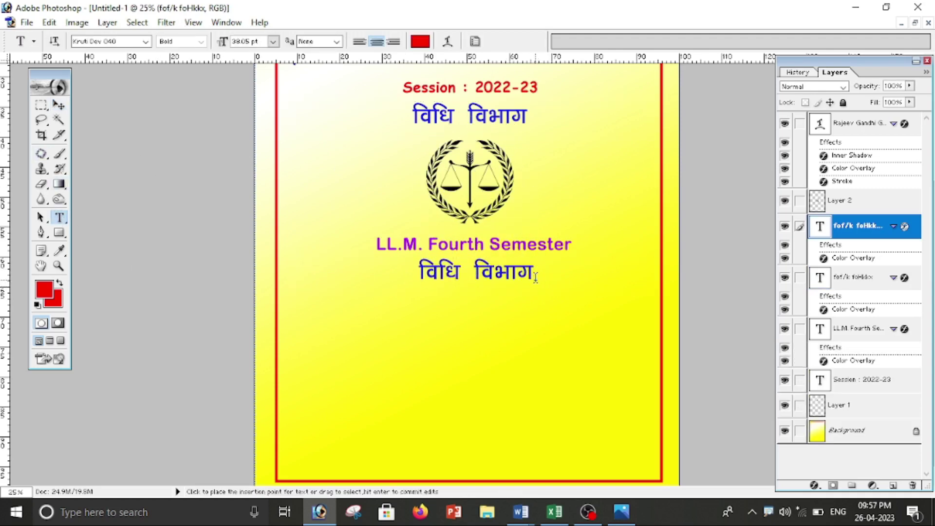
pyautogui.hotkey('ctrl', 't')
pyautogui.press('BackSpace')
pyautogui.press('BackSpace')
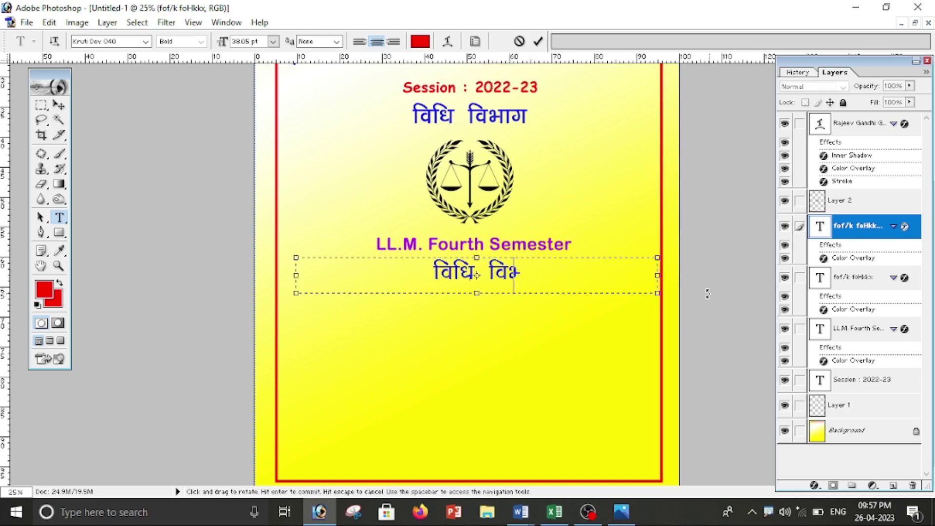
pyautogui.press('BackSpace')
pyautogui.press('BackSpace')
pyautogui.press('BackSpace')
pyautogui.press('BackSpace')
pyautogui.press('BackSpace')
pyautogui.press('BackSpace')
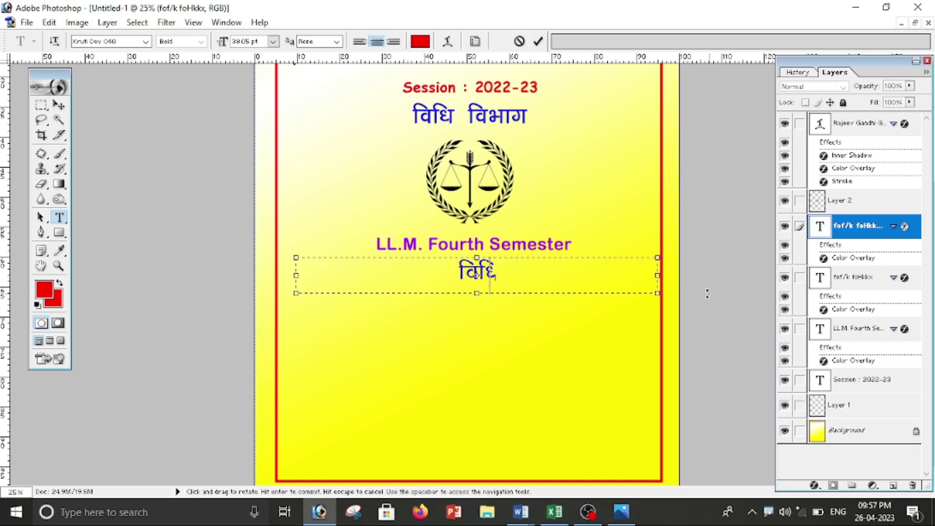
pyautogui.press('BackSpace')
pyautogui.press('BackSpace')
pyautogui.press('BackSpace')
pyautogui.press('BackSpace')
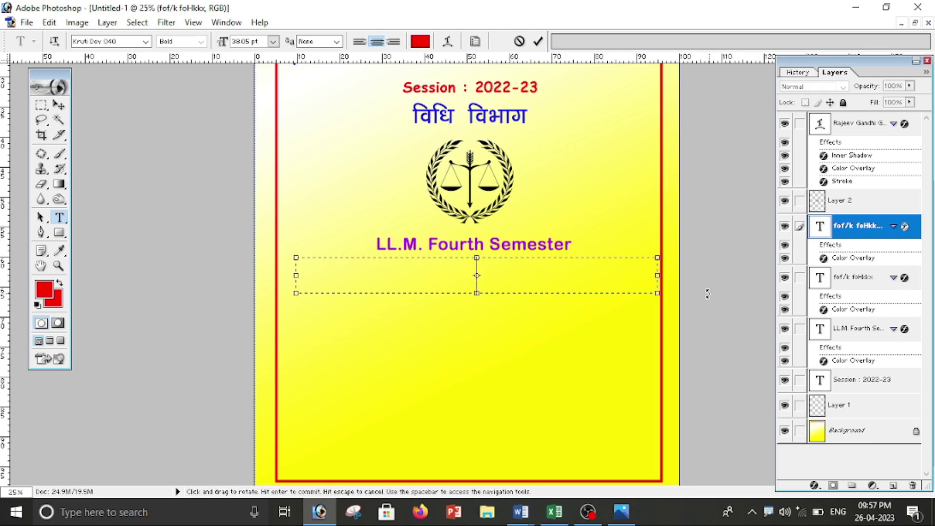
pyautogui.write('y')
pyautogui.write("?kq 'kks/k izca/k")
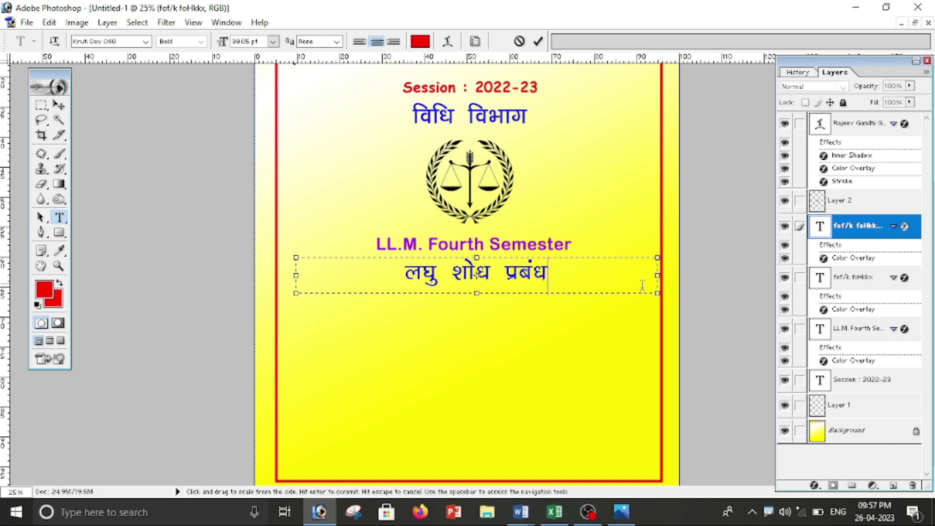
pyautogui.click(58, 106)
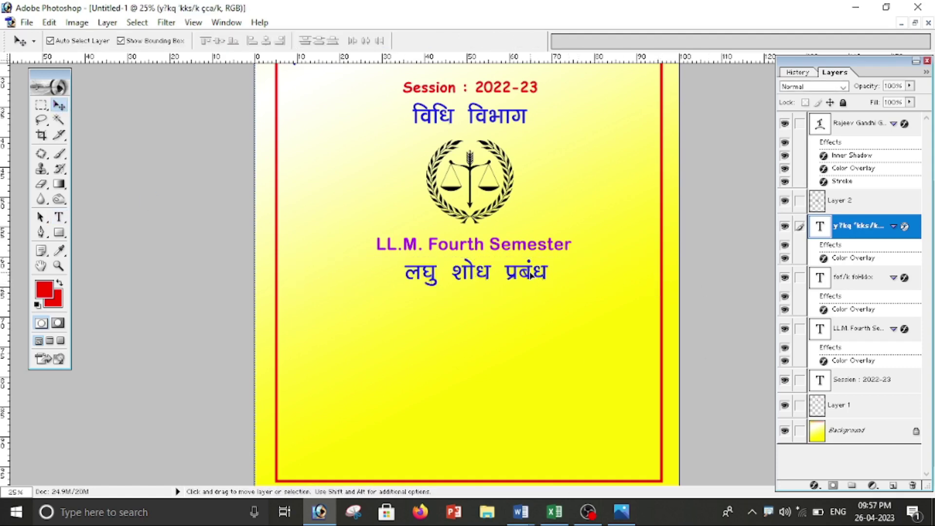
# Add a pink-red Color Overlay layer style to the लघु शोध प्रबंध text layer
pyautogui.doubleClick(914, 236)
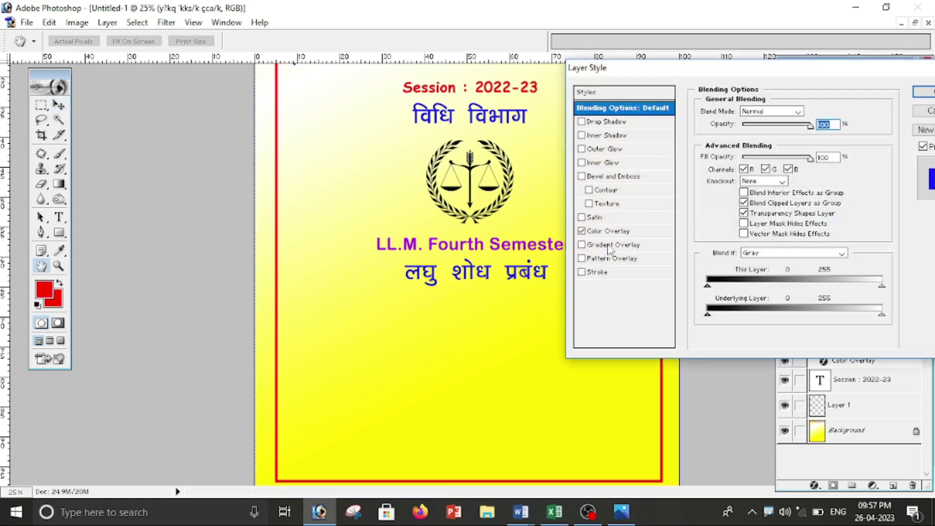
pyautogui.click(608, 230)
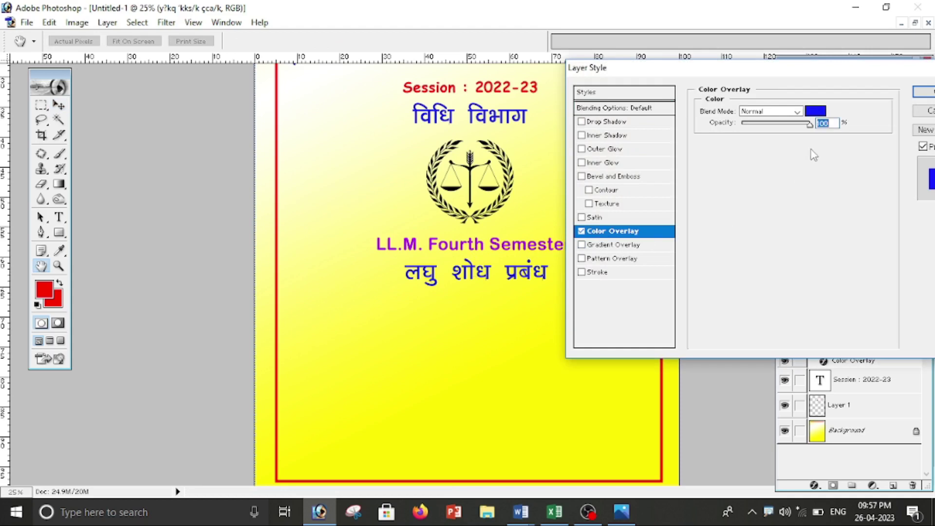
pyautogui.click(815, 111)
pyautogui.moveTo(648, 284); pyautogui.dragTo(709, 290)
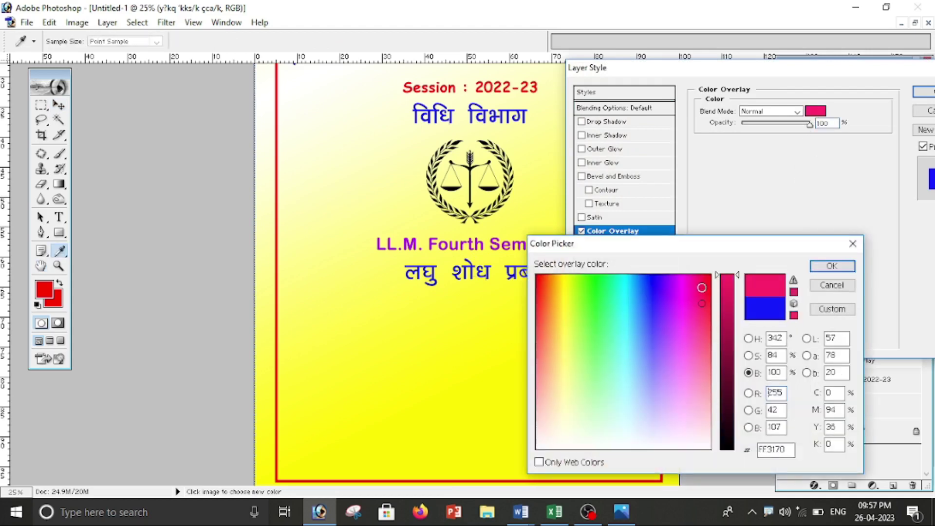
pyautogui.click(832, 265)
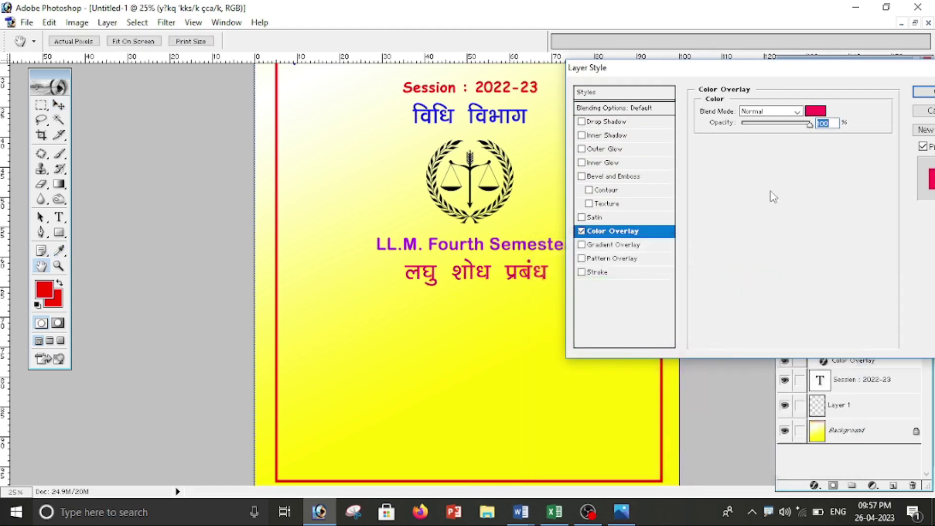
pyautogui.click(925, 104)
pyautogui.press('v')
pyautogui.click(567, 324)
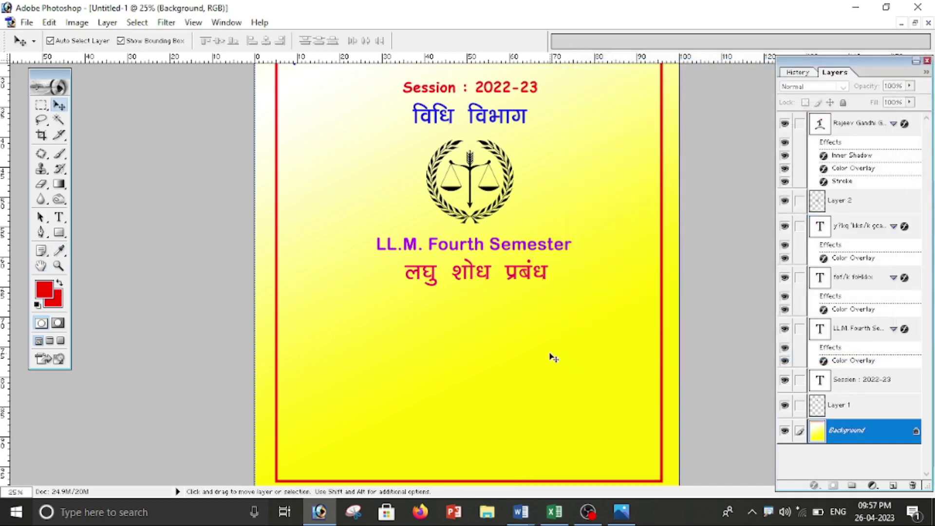
pyautogui.scroll(3, 550, 364)
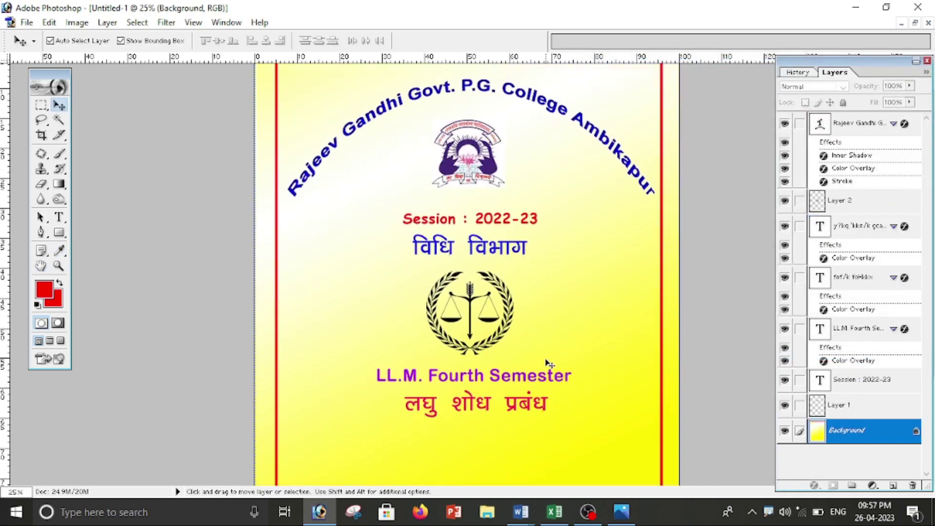
pyautogui.scroll(-3, 547, 363)
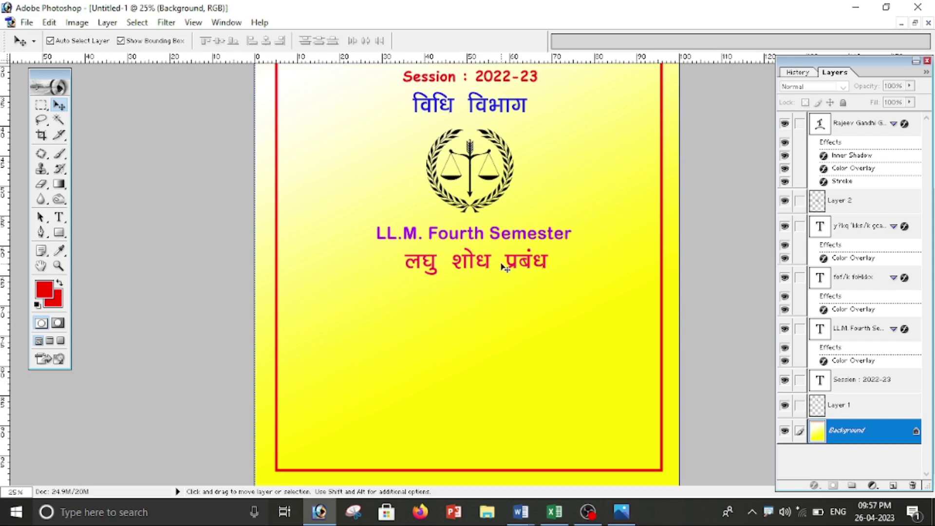
# Select the लघु शोध प्रबंध layer and Alt-drag a copy just below the original heading
pyautogui.click(879, 382)
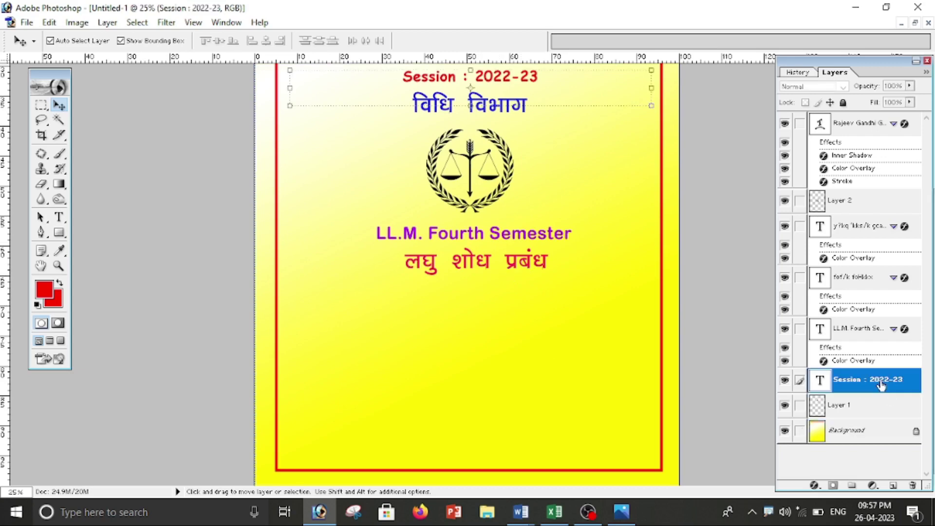
pyautogui.click(858, 329)
pyautogui.click(858, 278)
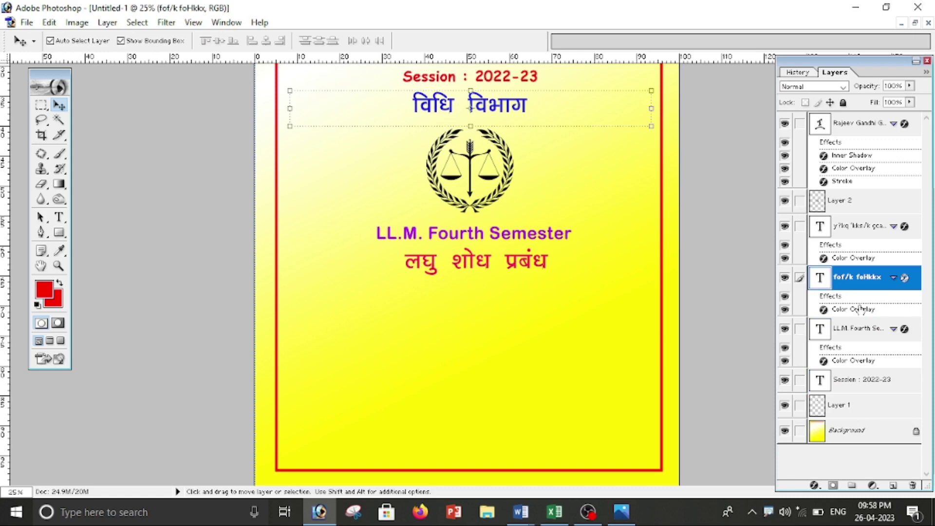
pyautogui.click(854, 226)
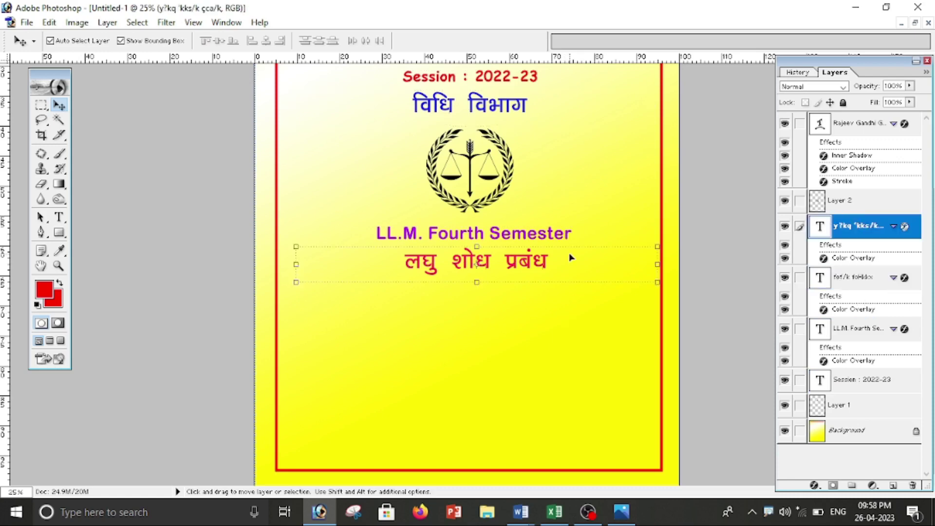
pyautogui.press('alt')
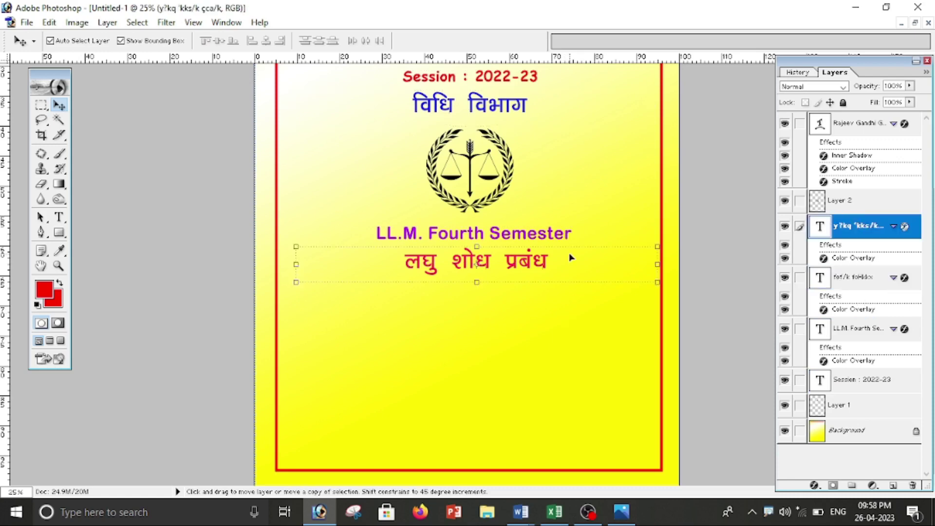
pyautogui.moveTo(571, 258); pyautogui.dragTo(569, 291)
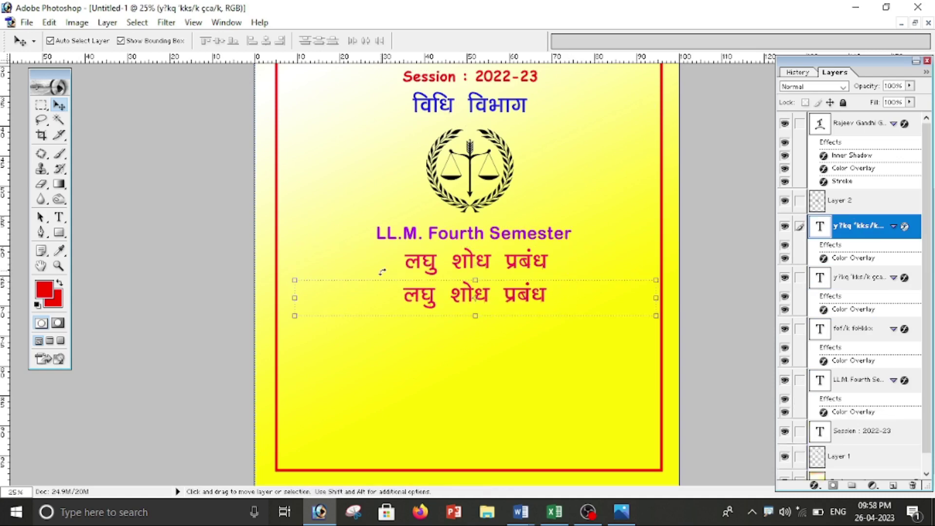
# Replace the copied heading's text with the subject line 'लघु शोध प्रबंध विषय : मानव दुर्व्यापार के निवारण…'
pyautogui.click(59, 217)
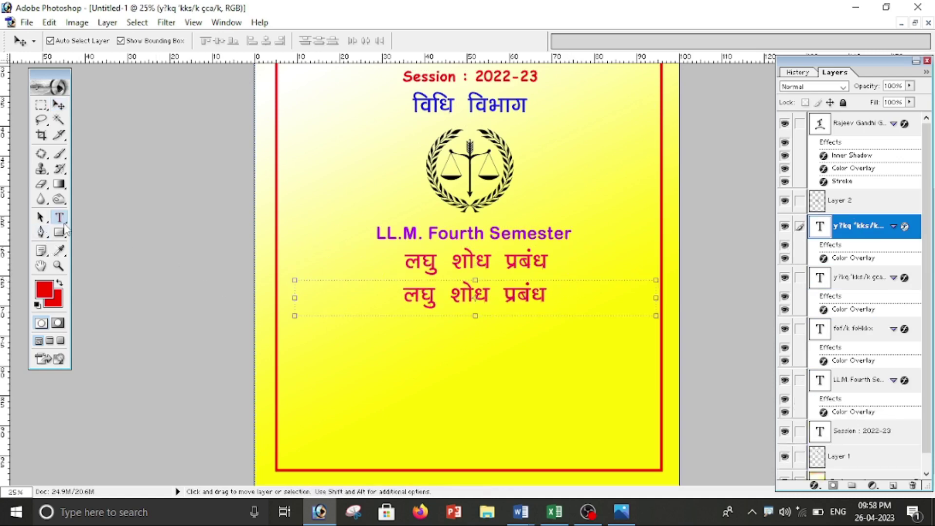
pyautogui.click(550, 293)
pyautogui.press('BackSpace')
pyautogui.press('BackSpace')
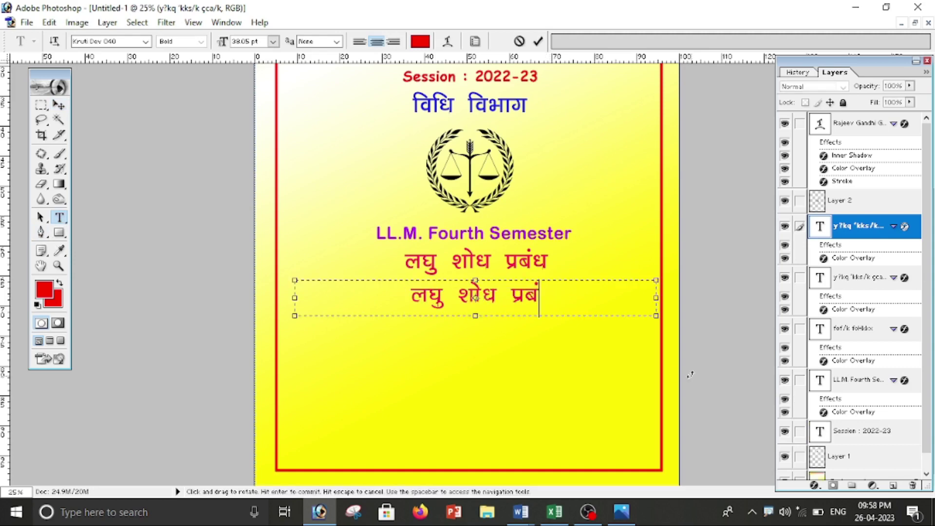
pyautogui.press('BackSpace')
pyautogui.press('BackSpace')
pyautogui.press('BackSpace')
pyautogui.press('BackSpace')
pyautogui.press('BackSpace')
pyautogui.press('BackSpace')
pyautogui.press('BackSpace')
pyautogui.press('BackSpace')
pyautogui.press('BackSpace')
pyautogui.press('BackSpace')
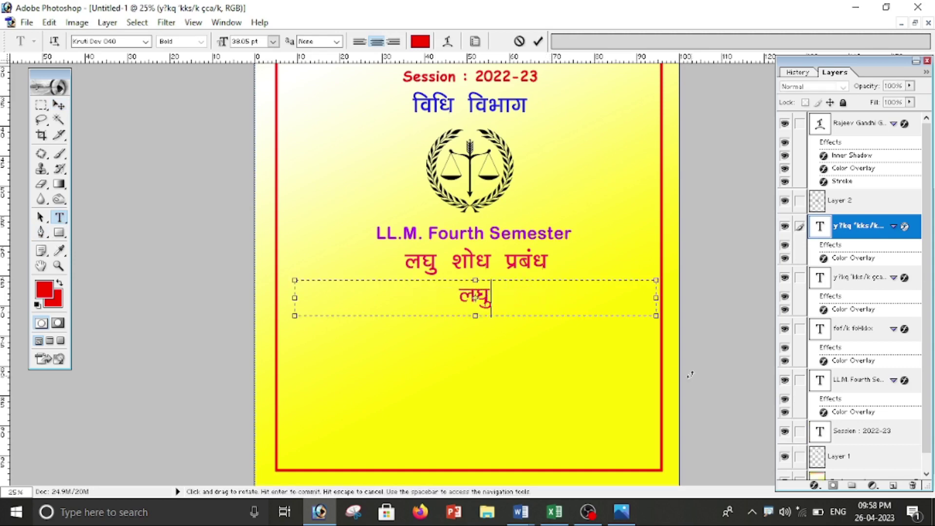
pyautogui.press('BackSpace')
pyautogui.press('BackSpace')
pyautogui.press('BackSpace')
pyautogui.press('BackSpace')
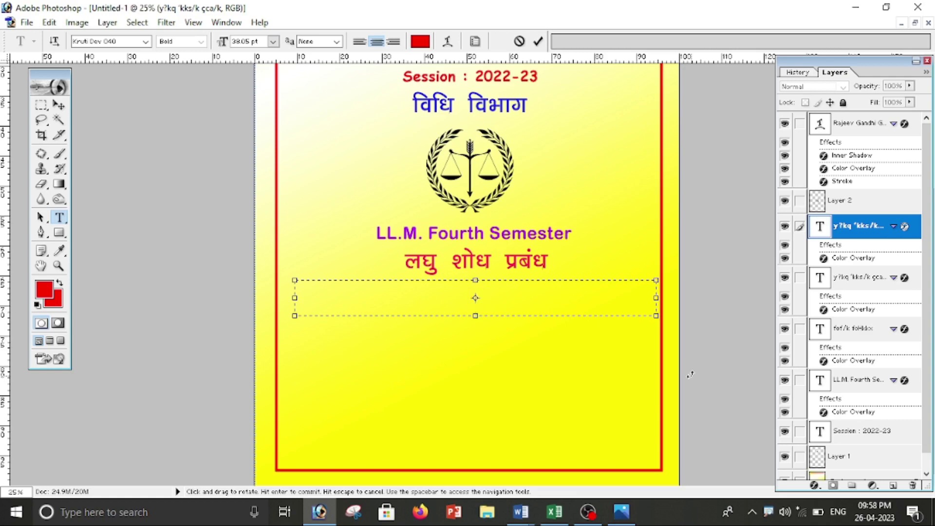
pyautogui.write('y')
pyautogui.write('?')
pyautogui.hotkey('ctrl', 'a')
pyautogui.hotkey('ctrl', 'v')
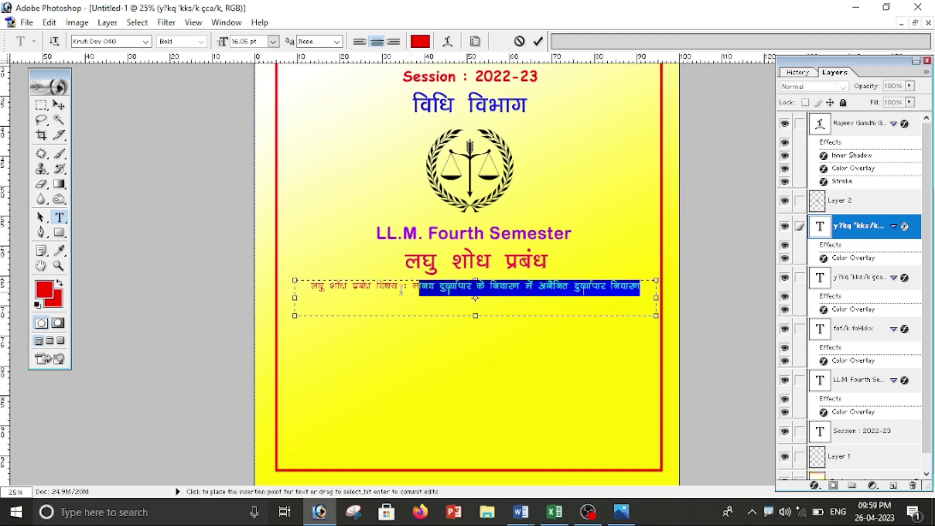
# Enlarge the subject line to 18 pt and widen its text box across the page
pyautogui.moveTo(642, 288); pyautogui.dragTo(310, 287)
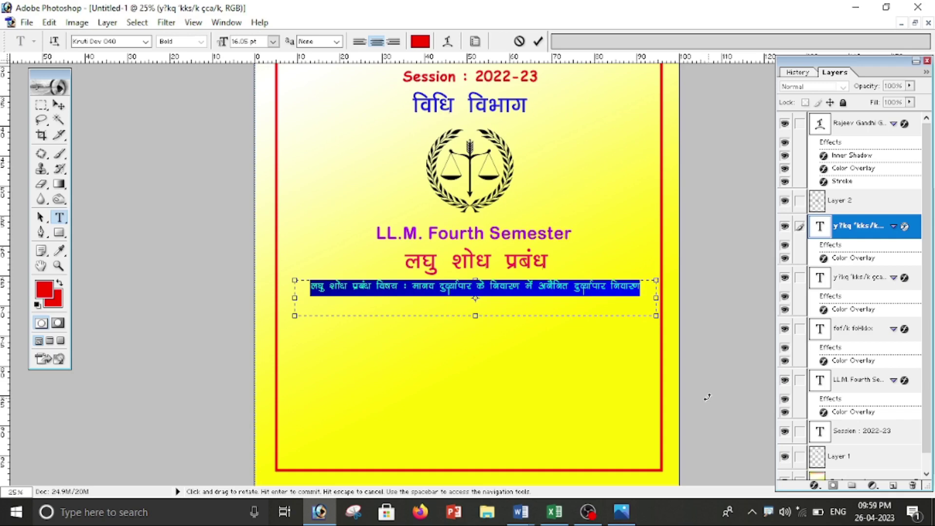
pyautogui.hotkey('ctrl', 'shift', '.')
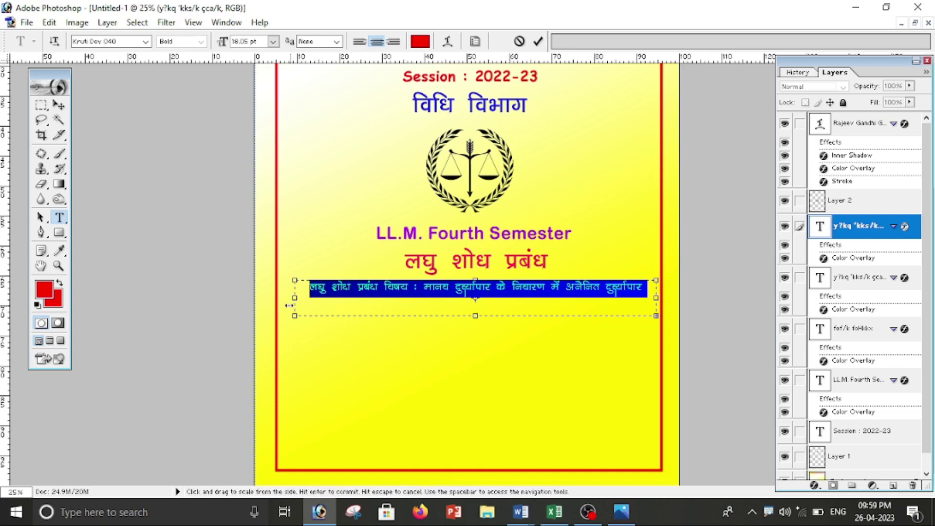
pyautogui.moveTo(289, 305); pyautogui.dragTo(275, 305)
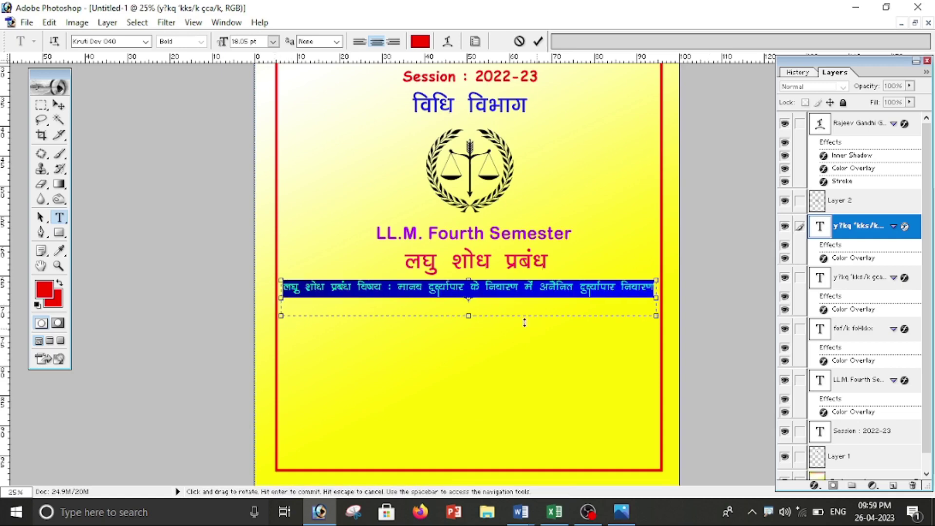
pyautogui.click(59, 104)
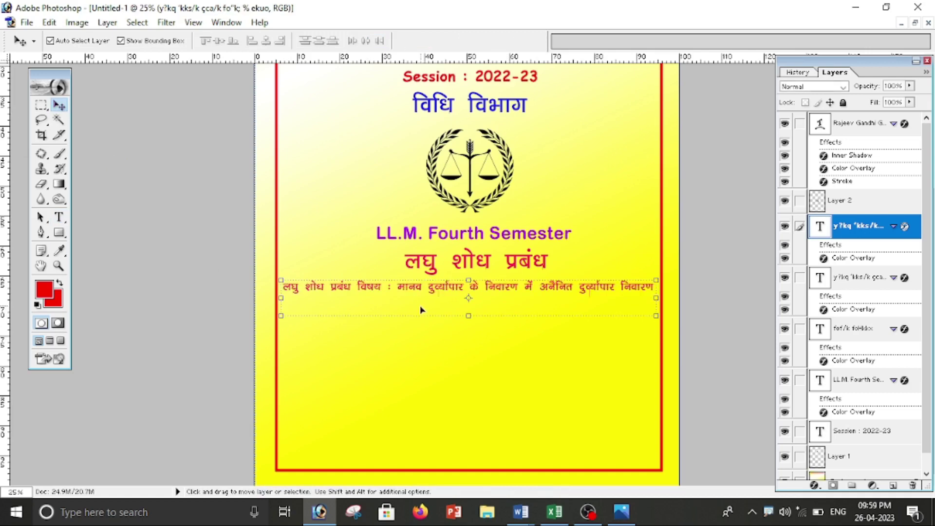
pyautogui.hotkey('ctrl', 't')
pyautogui.hotkey('ctrl', '+')
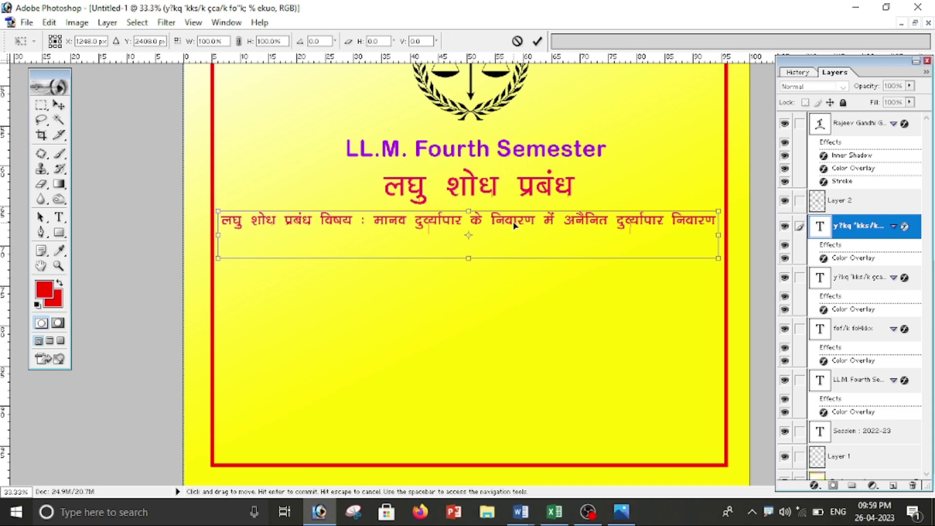
# Apply the transform and give the subject line a near-black Color Overlay
pyautogui.doubleClick(692, 240)
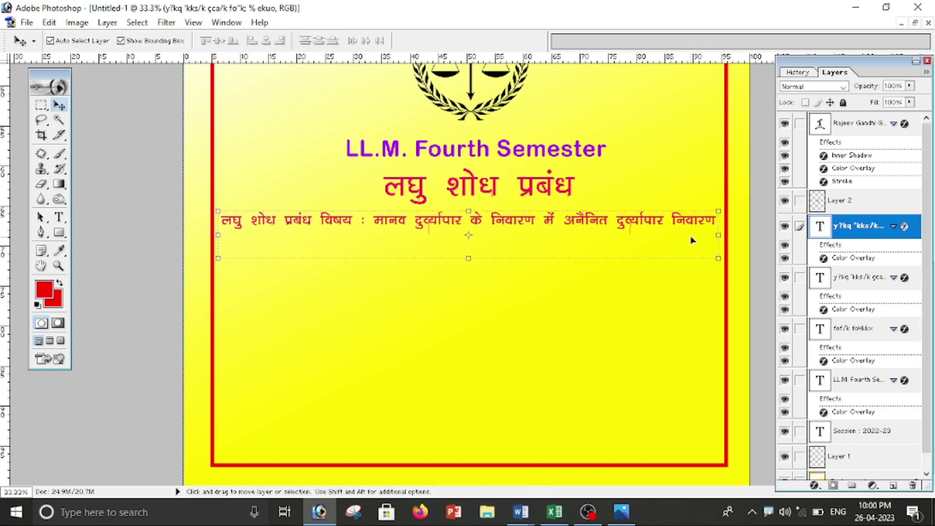
pyautogui.doubleClick(904, 225)
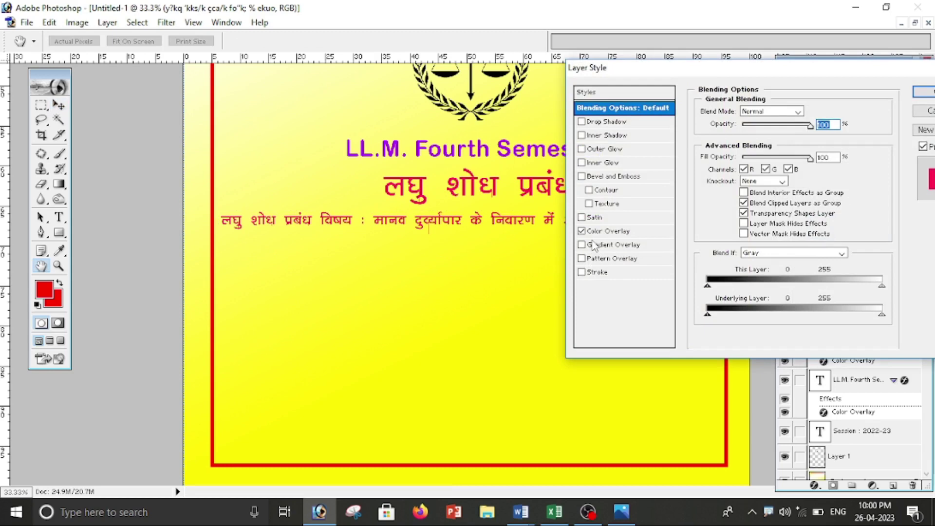
pyautogui.click(603, 232)
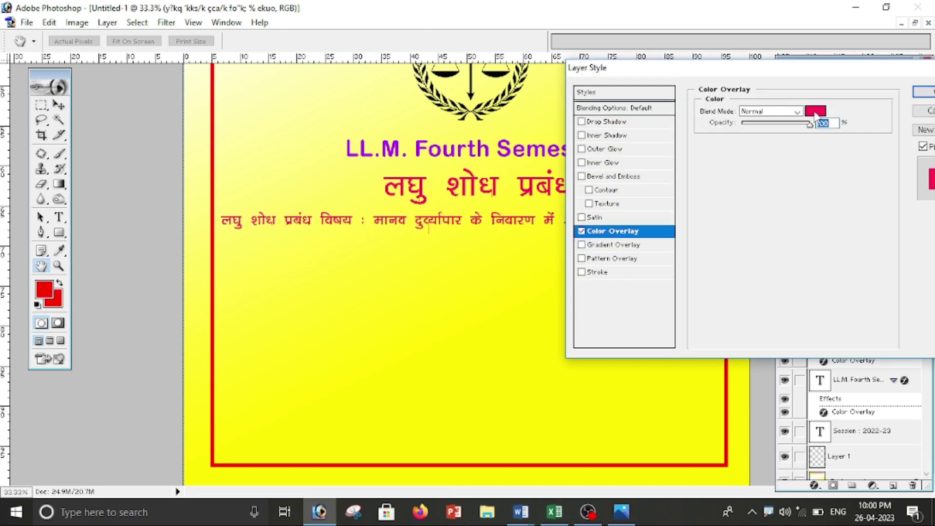
pyautogui.click(815, 111)
pyautogui.moveTo(657, 334)
pyautogui.mouseDown()
pyautogui.moveTo(642, 321)
pyautogui.moveTo(671, 429)
pyautogui.mouseUp()
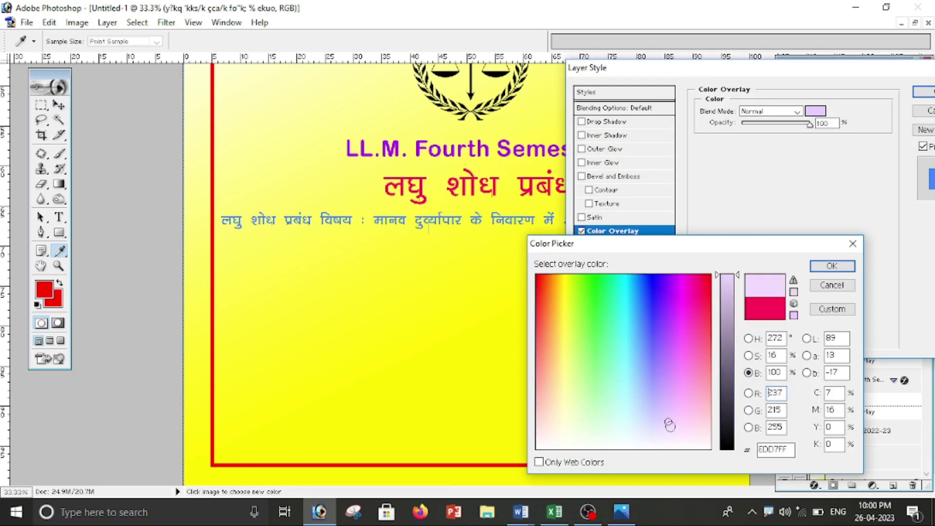
pyautogui.click(726, 430)
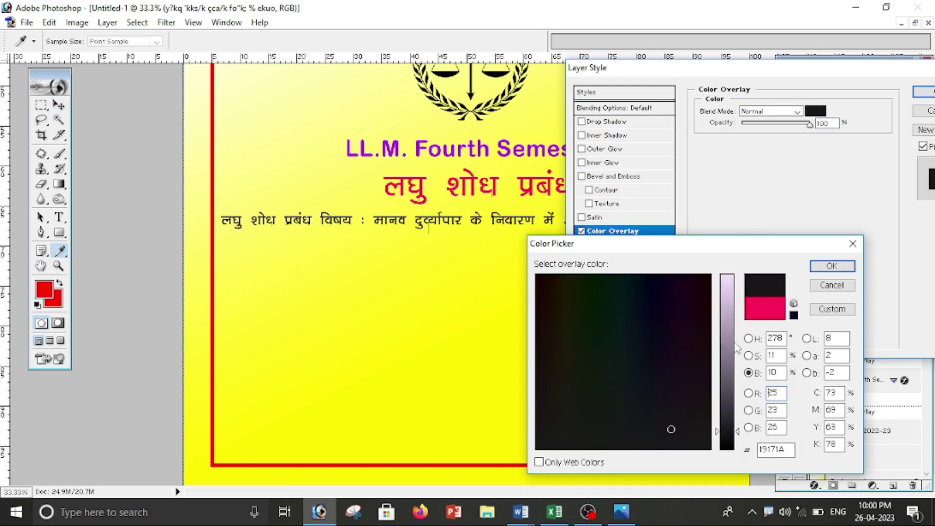
pyautogui.click(831, 267)
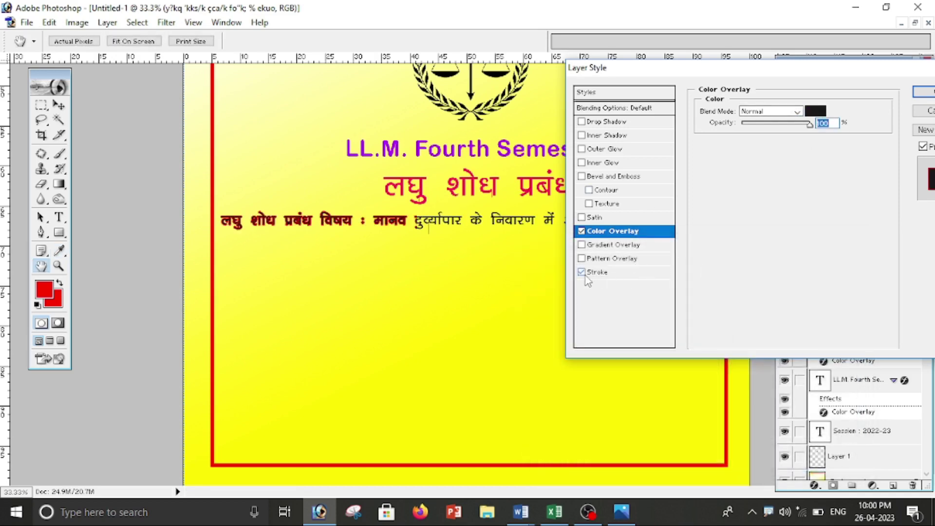
# Add a thicker white Stroke to the subject line and apply the layer style
pyautogui.click(602, 274)
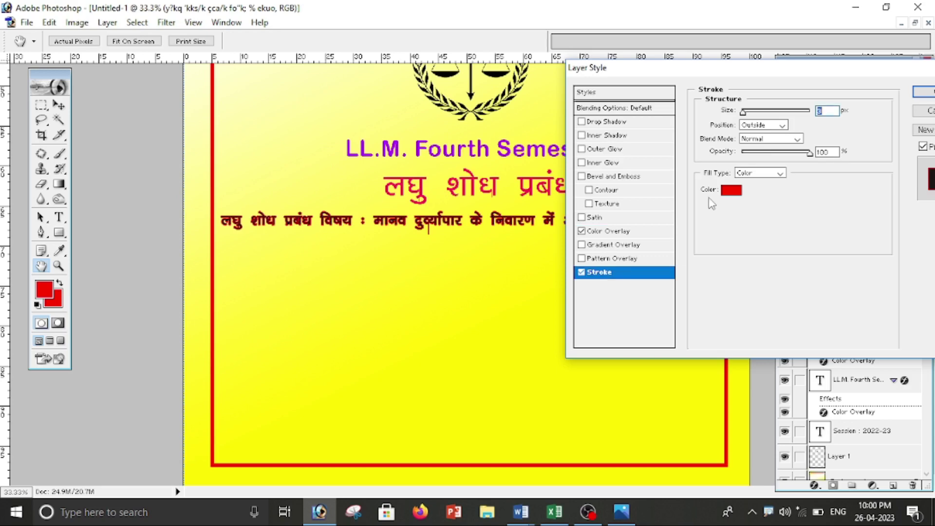
pyautogui.click(731, 190)
pyautogui.click(680, 448)
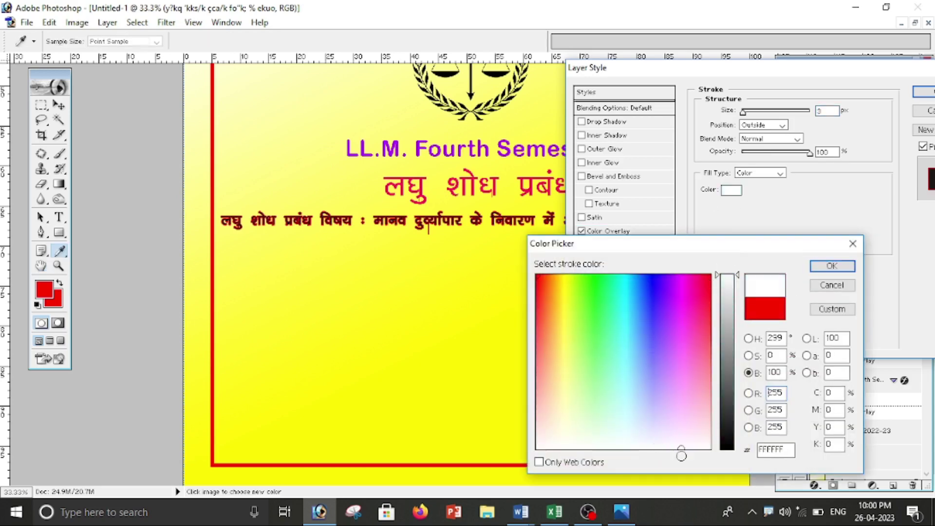
pyautogui.click(832, 266)
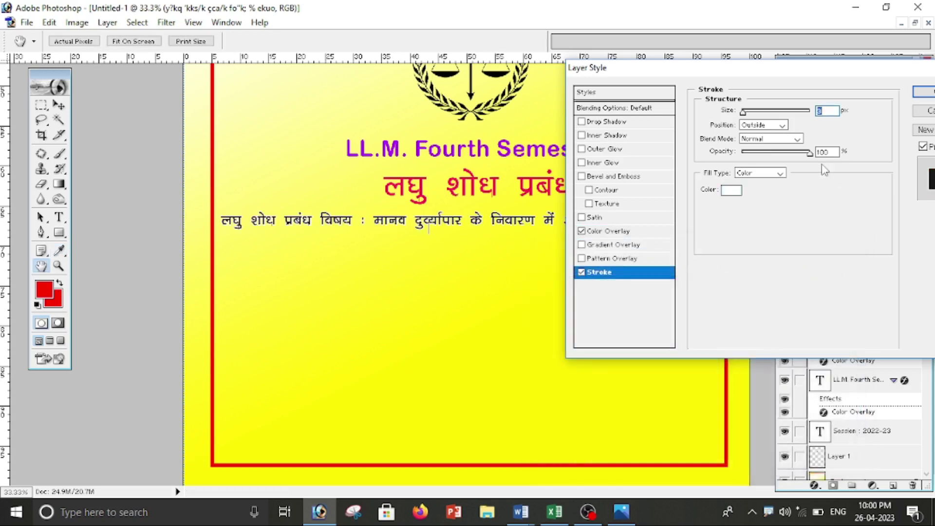
pyautogui.moveTo(743, 112); pyautogui.dragTo(748, 113)
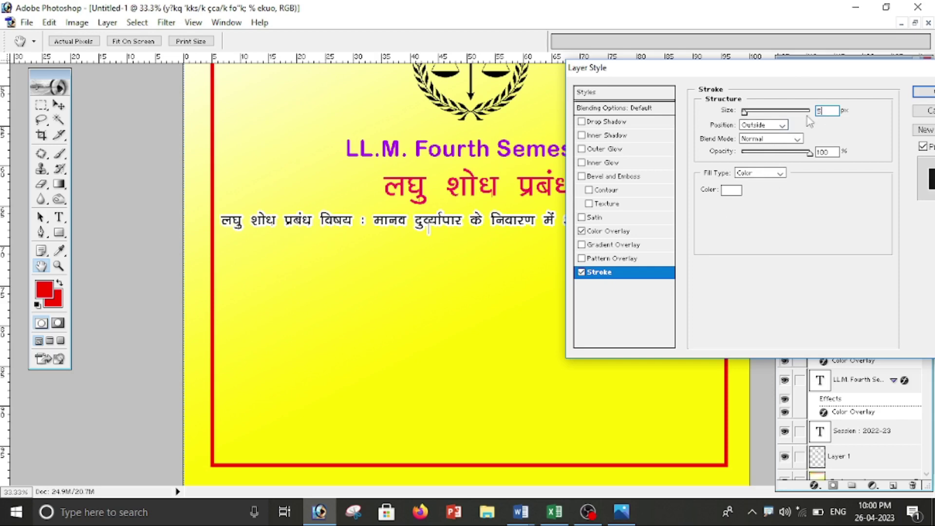
pyautogui.click(927, 93)
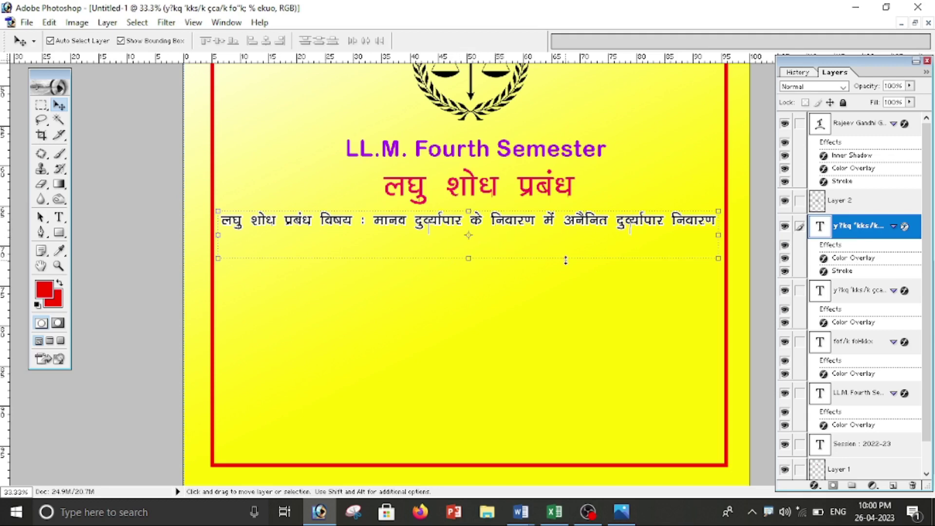
# Duplicate the subject line below and retype it as 'अधिनियम 1956 कि भूमिका एक विश्लेषणात्मक अध्ययनन'
pyautogui.moveTo(532, 231); pyautogui.dragTo(531, 255)
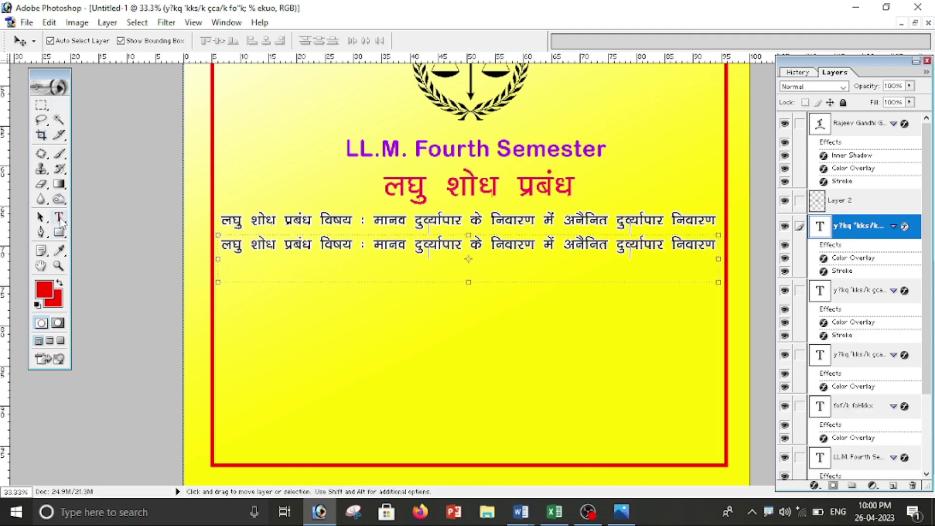
pyautogui.click(59, 217)
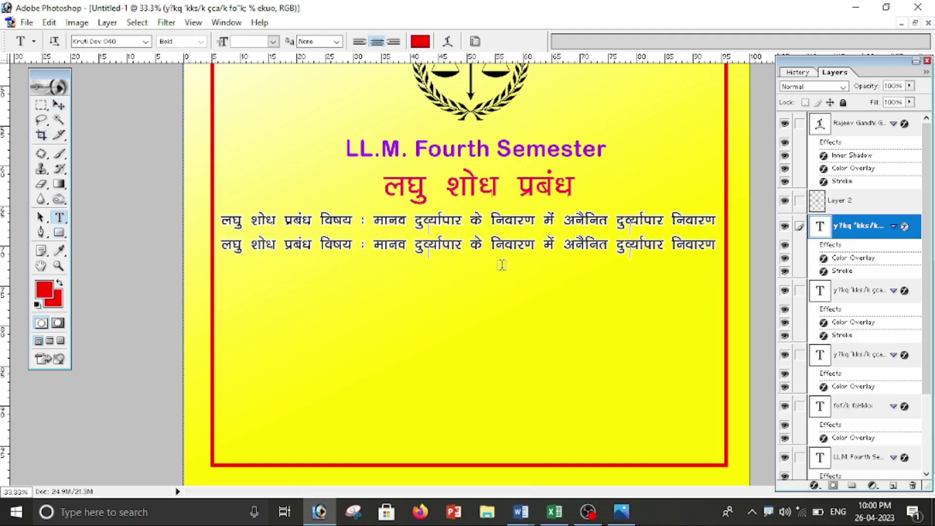
pyautogui.click(714, 246)
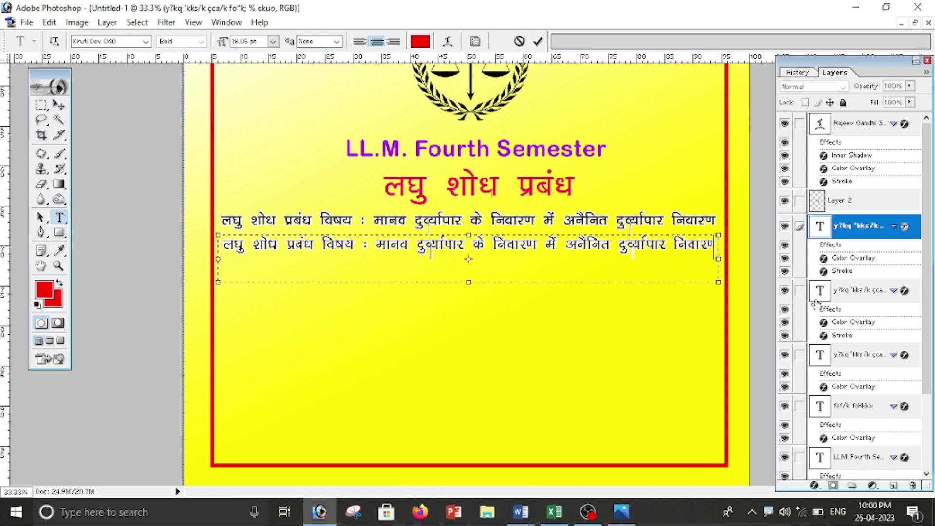
pyautogui.press('BackSpace')
pyautogui.press('BackSpace')
pyautogui.press('BackSpace')
pyautogui.press('BackSpace')
pyautogui.press('BackSpace')
pyautogui.press('BackSpace')
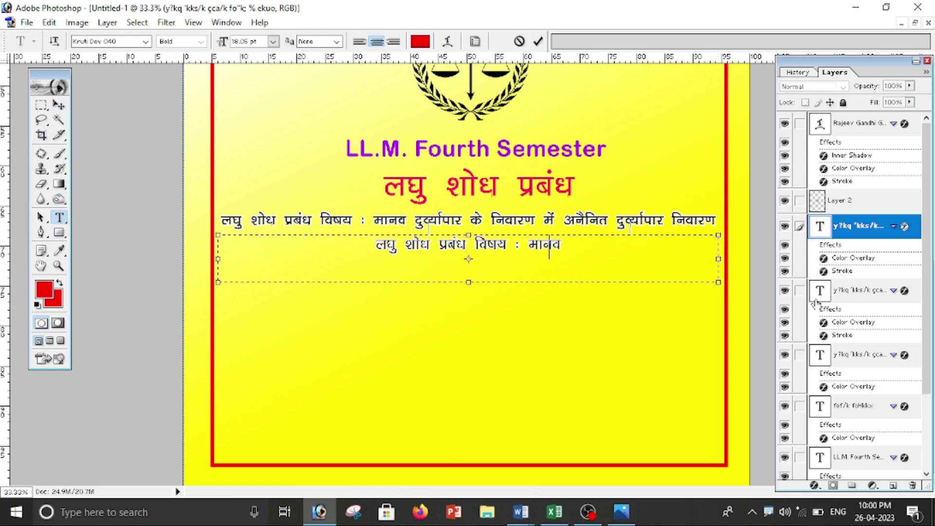
pyautogui.press('BackSpace')
pyautogui.press('BackSpace')
pyautogui.press('BackSpace')
pyautogui.press('BackSpace')
pyautogui.press('BackSpace')
pyautogui.press('BackSpace')
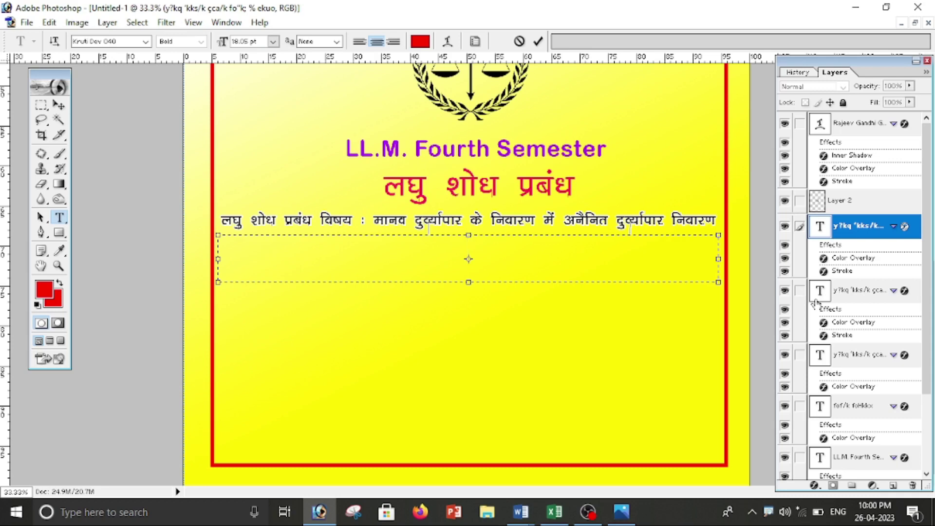
pyautogui.write('vf/kfu;e 1956 fd Hkwfedk ,d fo\'ys"k.kkRed v/;;uu')
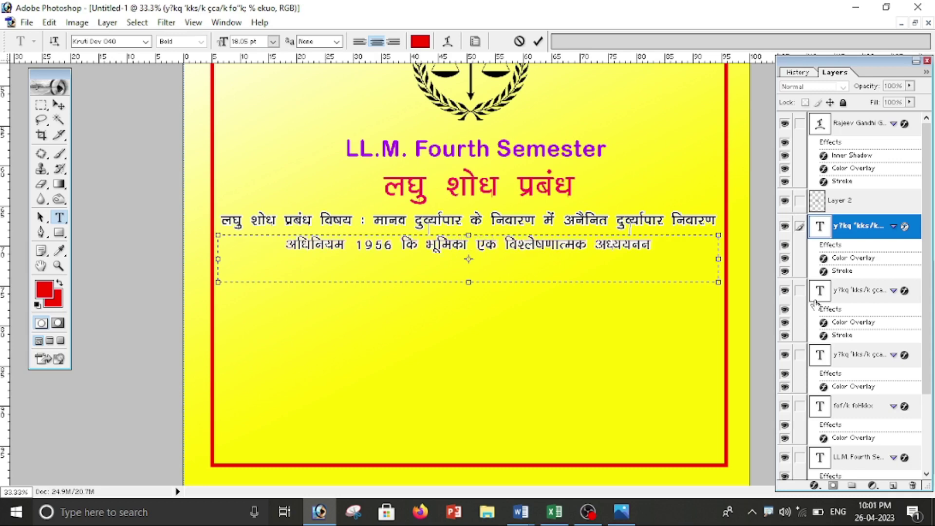
# Enlarge the new second line's font slightly and commit it
pyautogui.moveTo(682, 251); pyautogui.dragTo(219, 254)
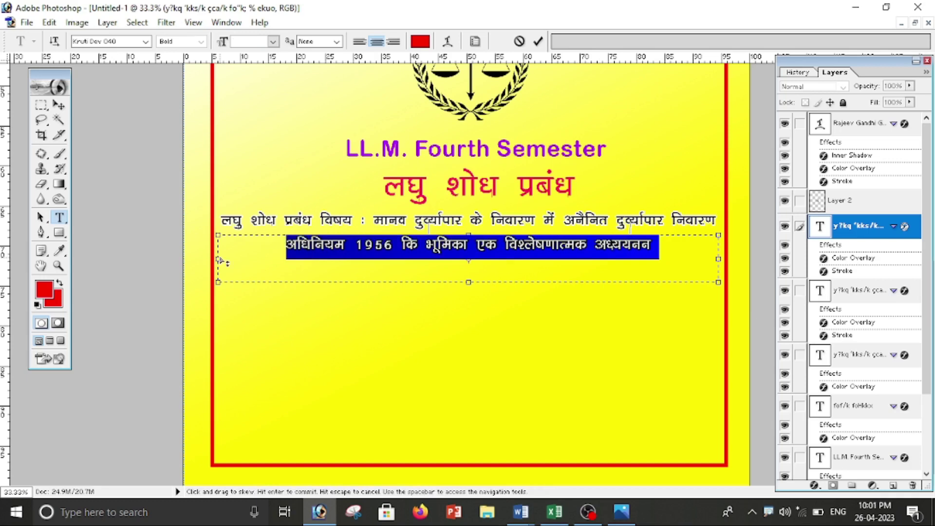
pyautogui.hotkey('ctrl', 'shift', '.')
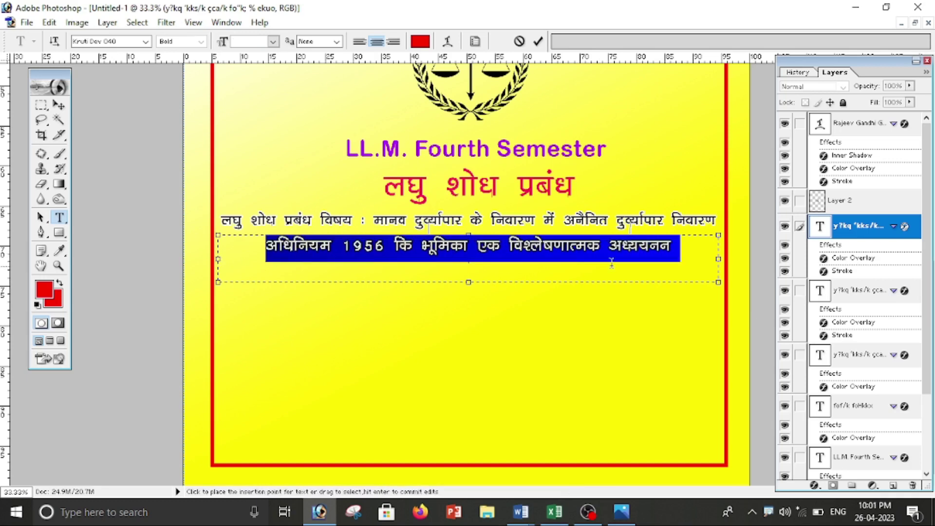
pyautogui.click(684, 249)
pyautogui.click(59, 104)
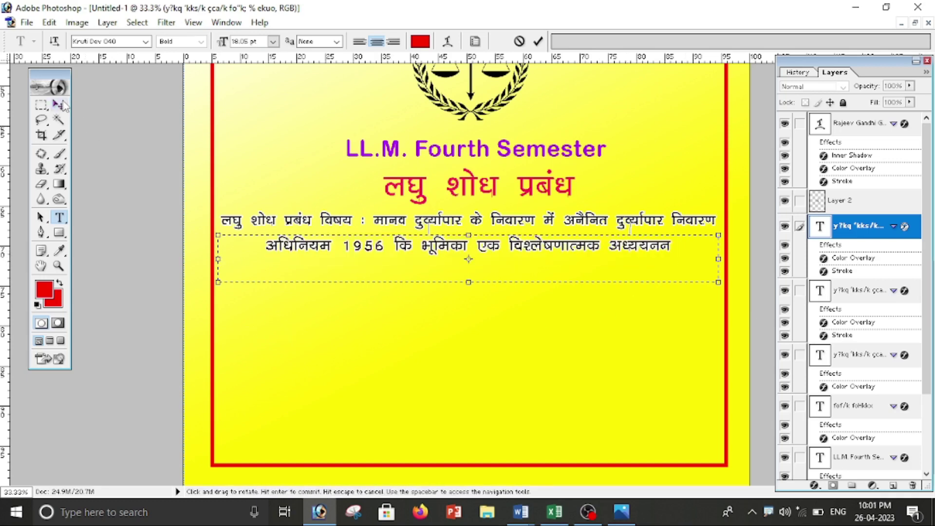
pyautogui.click(359, 361)
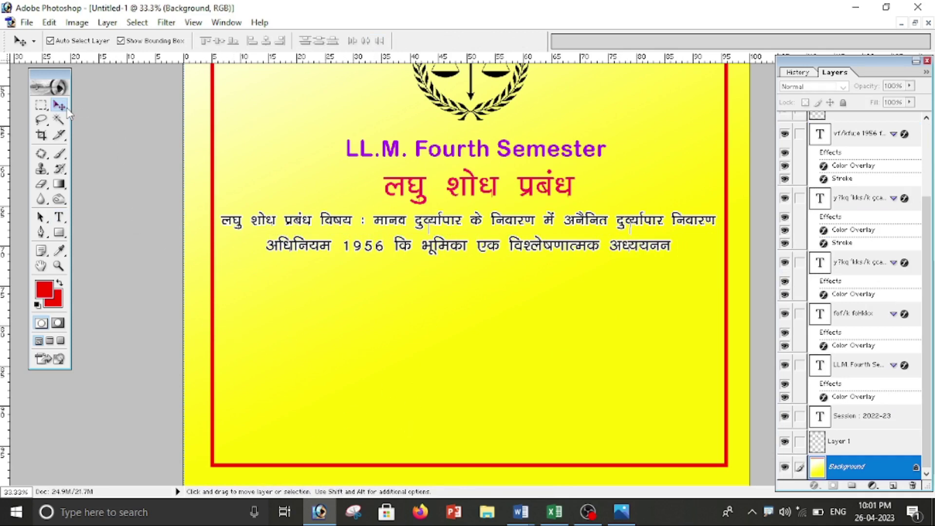
# Add a left-side text box reading 'लघु शोध प्रबंध निर्देशक' below the subject lines
pyautogui.click(63, 220)
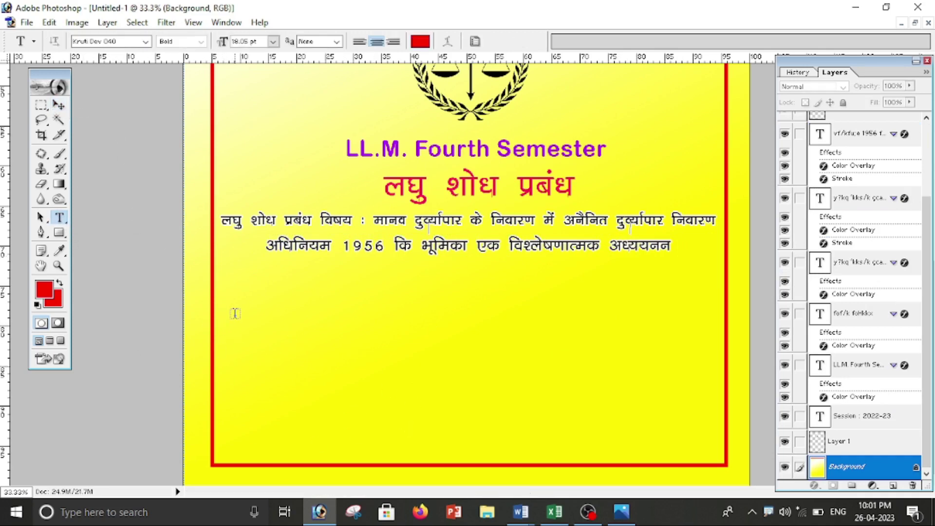
pyautogui.moveTo(223, 305)
pyautogui.mouseDown()
pyautogui.moveTo(409, 360)
pyautogui.moveTo(421, 355)
pyautogui.mouseUp()
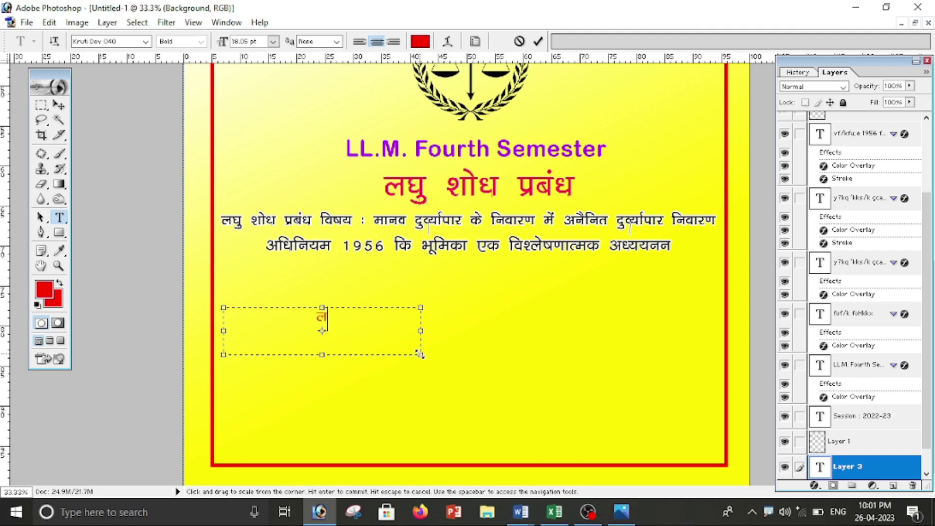
pyautogui.write("?kqq 'kks/k izca/k funsZ'kd")
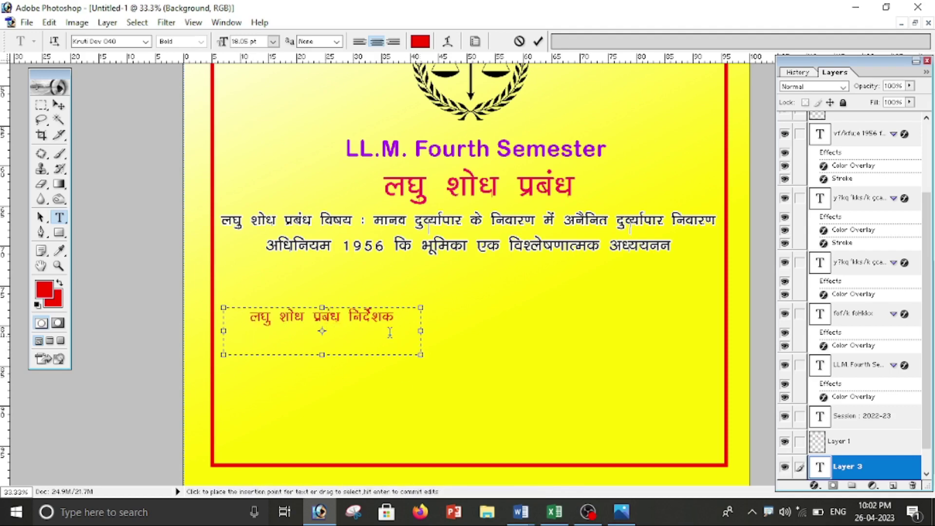
pyautogui.moveTo(322, 355); pyautogui.dragTo(322, 333)
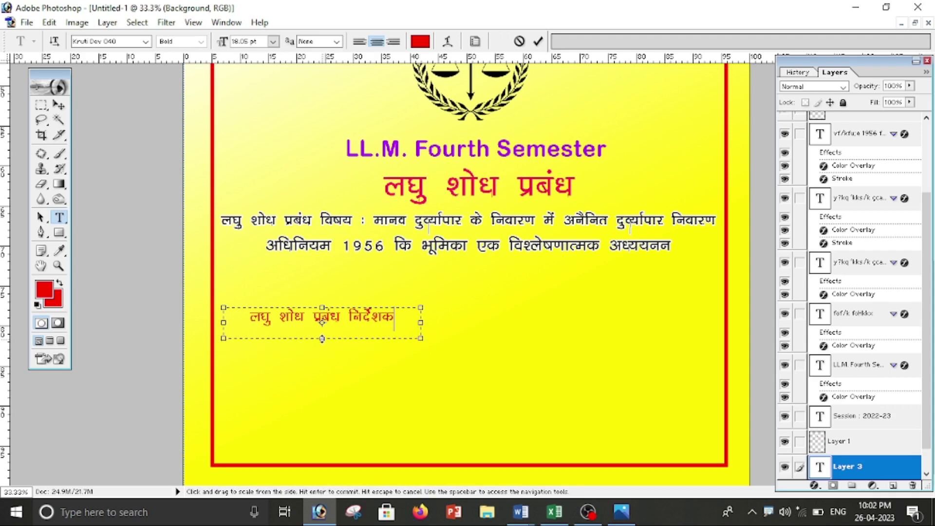
pyautogui.click(57, 105)
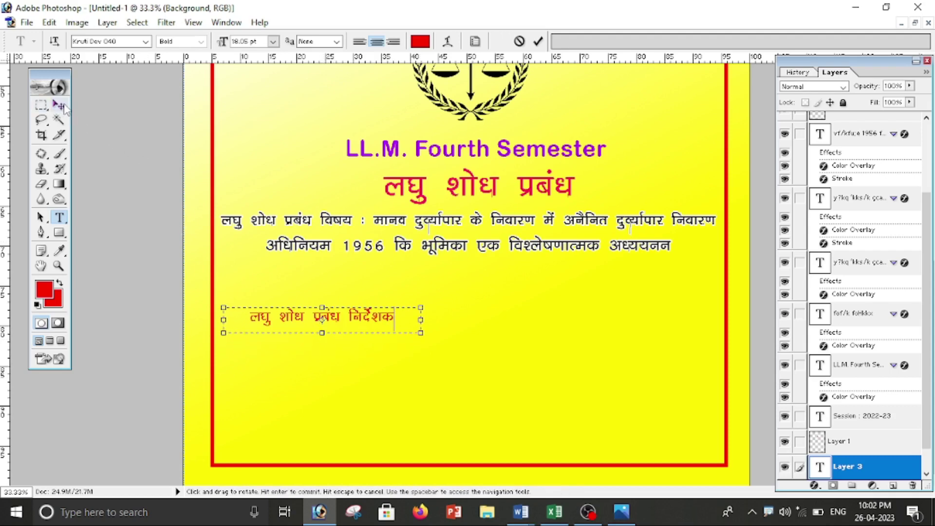
pyautogui.moveTo(355, 319); pyautogui.dragTo(351, 329)
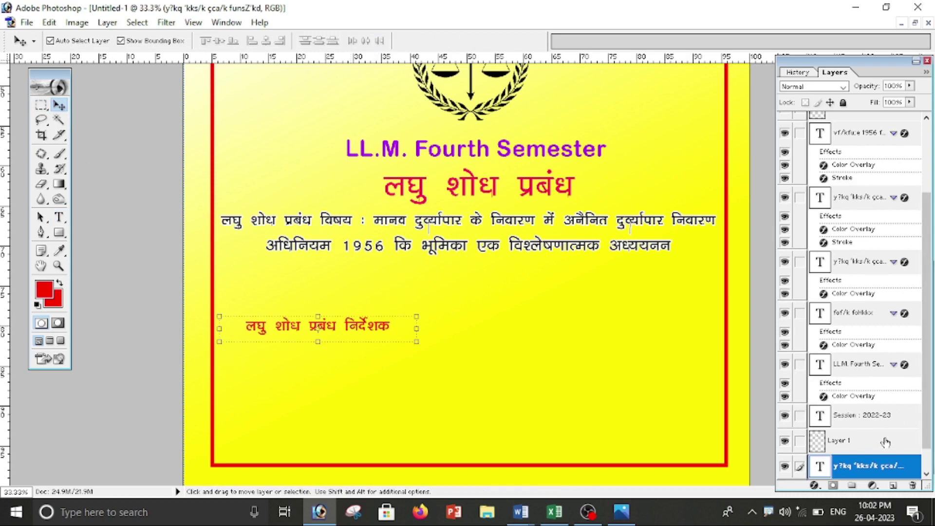
# Apply a dark crimson (BF0C3F) Color Overlay to the लघु शोध प्रबंध निर्देशक heading
pyautogui.doubleClick(914, 467)
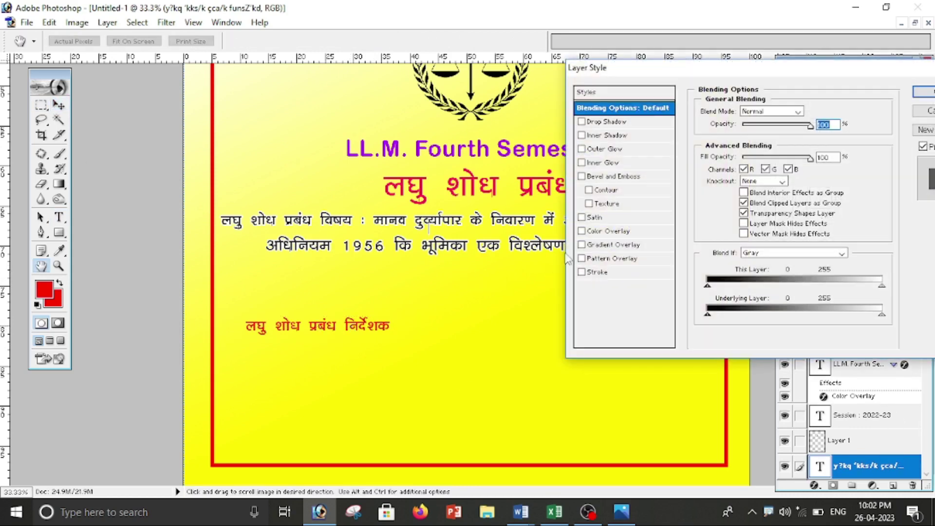
pyautogui.click(608, 232)
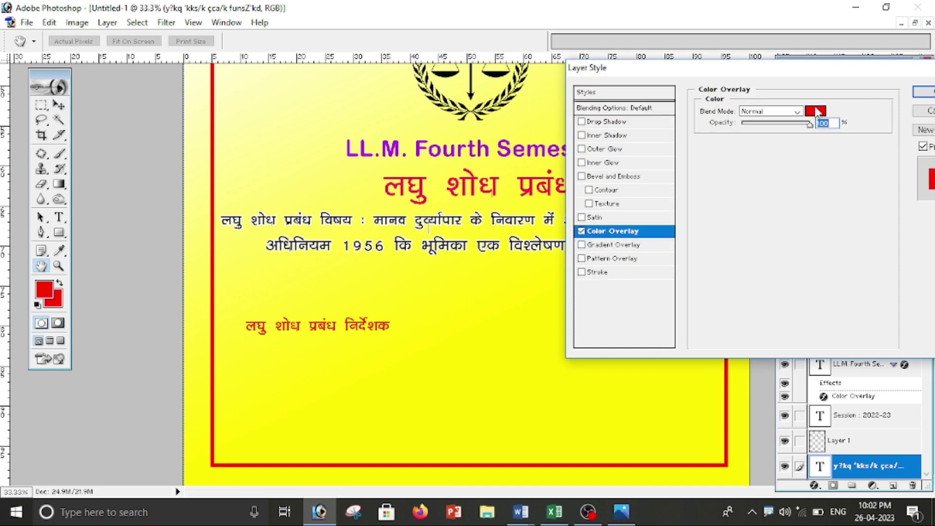
pyautogui.click(816, 111)
pyautogui.moveTo(678, 344); pyautogui.dragTo(691, 331)
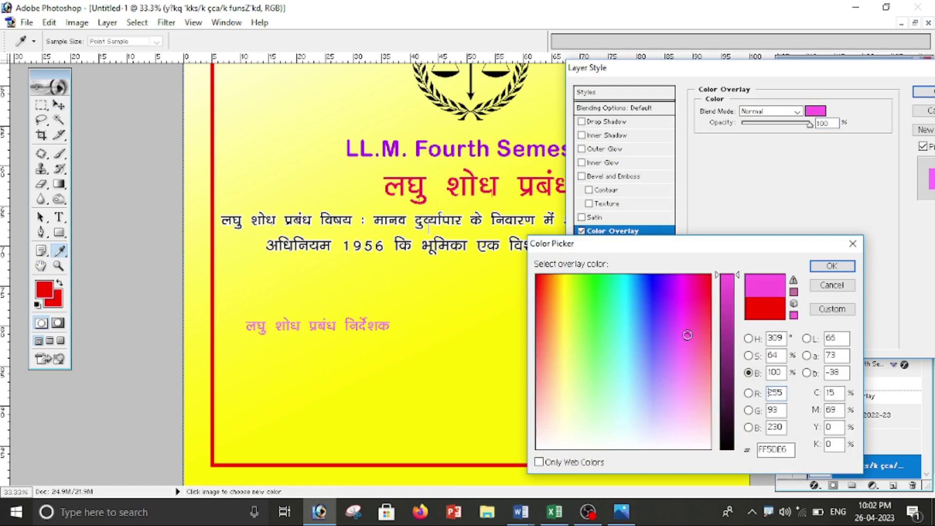
pyautogui.moveTo(695, 284); pyautogui.dragTo(702, 285)
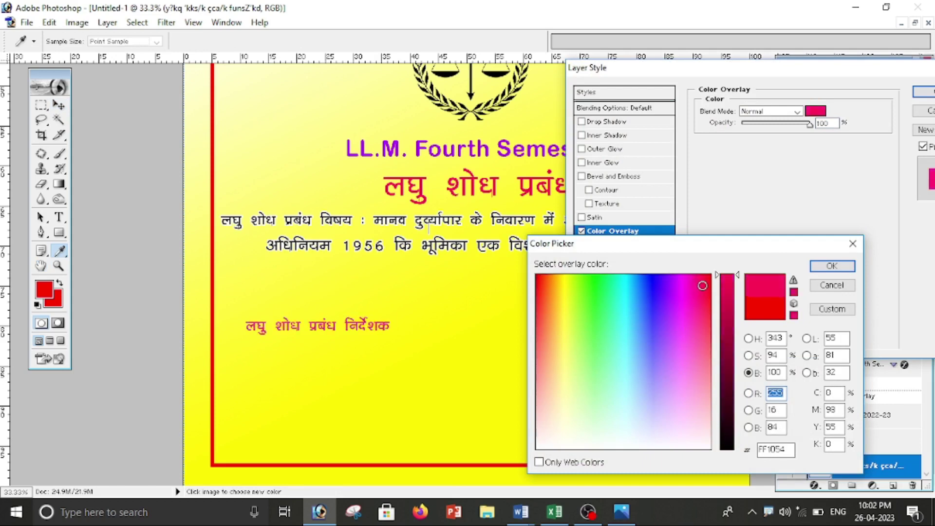
pyautogui.click(730, 306)
pyautogui.click(724, 318)
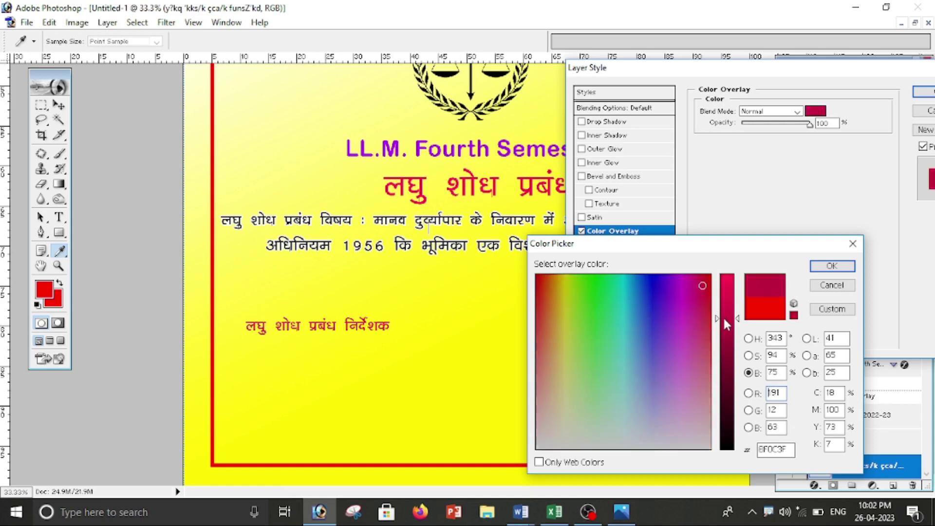
pyautogui.click(832, 265)
pyautogui.click(923, 93)
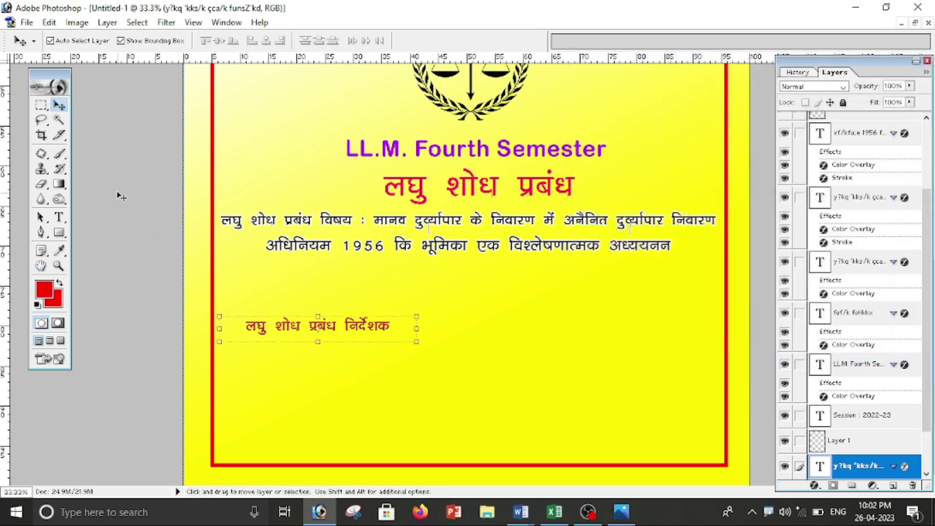
# Duplicate the heading below and replace the copy with the guide's title and name
pyautogui.moveTo(366, 333); pyautogui.dragTo(365, 353)
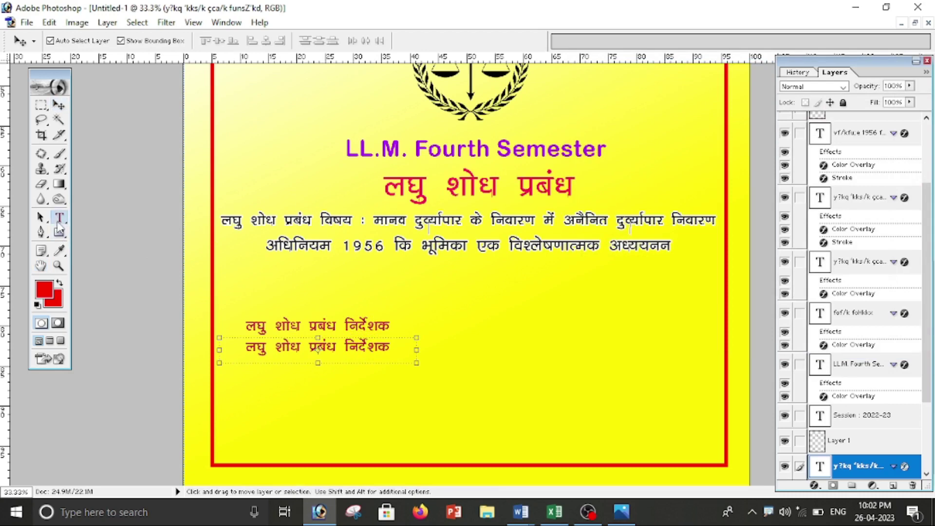
pyautogui.click(59, 216)
pyautogui.click(392, 347)
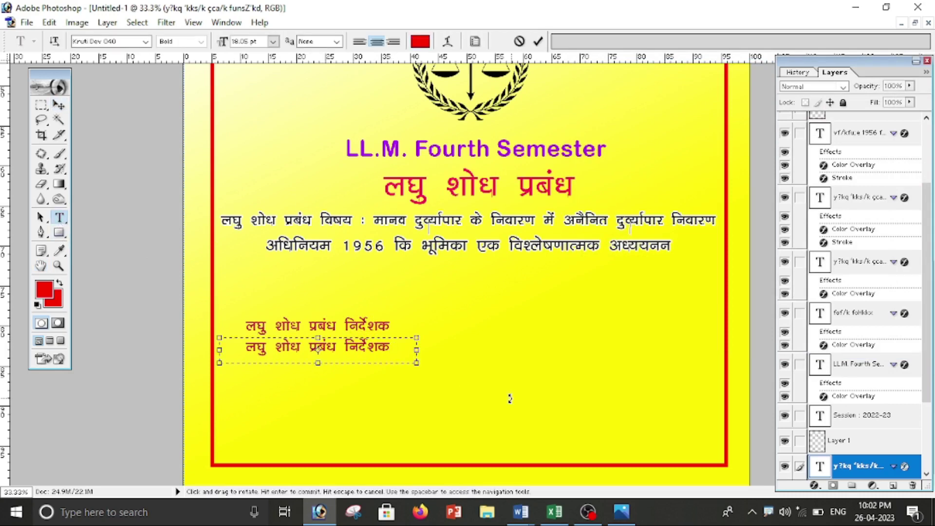
pyautogui.press('BackSpace')
pyautogui.press('BackSpace')
pyautogui.press('BackSpace')
pyautogui.press('BackSpace')
pyautogui.press('BackSpace')
pyautogui.press('BackSpace')
pyautogui.press('BackSpace')
pyautogui.press('BackSpace')
pyautogui.press('BackSpace')
pyautogui.press('BackSpace')
pyautogui.press('BackSpace')
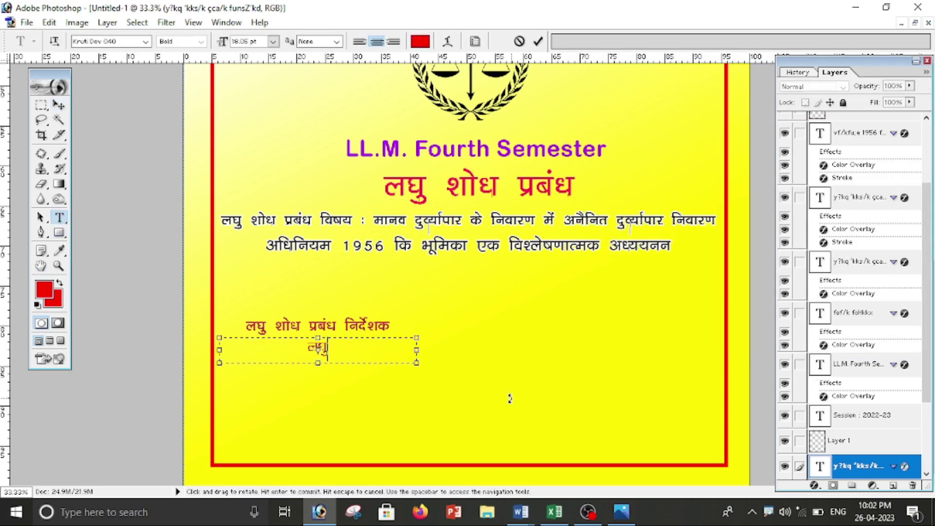
pyautogui.press('BackSpace')
pyautogui.press('BackSpace')
pyautogui.press('BackSpace')
pyautogui.press('BackSpace')
pyautogui.press('BackSpace')
pyautogui.press('BackSpace')
pyautogui.write('lgk- iz/;kid Jh ek/kosUnz frokjh')
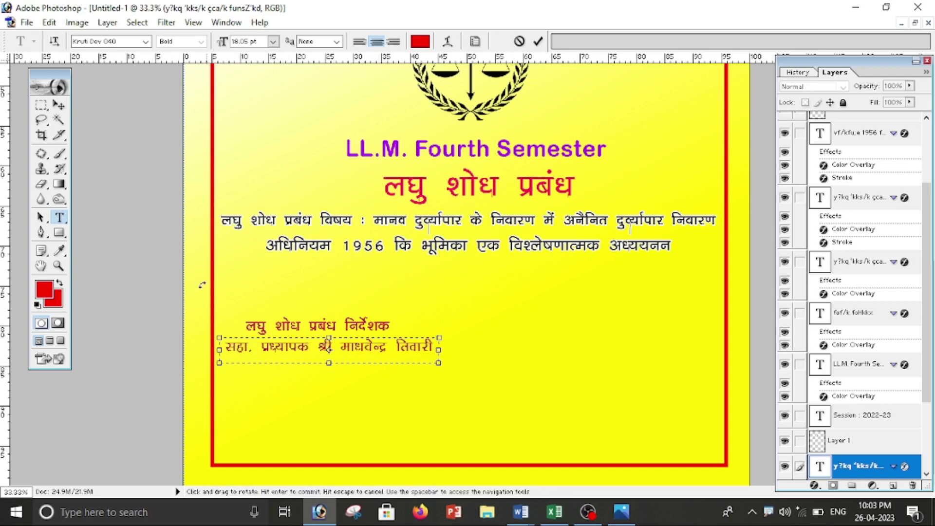
pyautogui.click(58, 105)
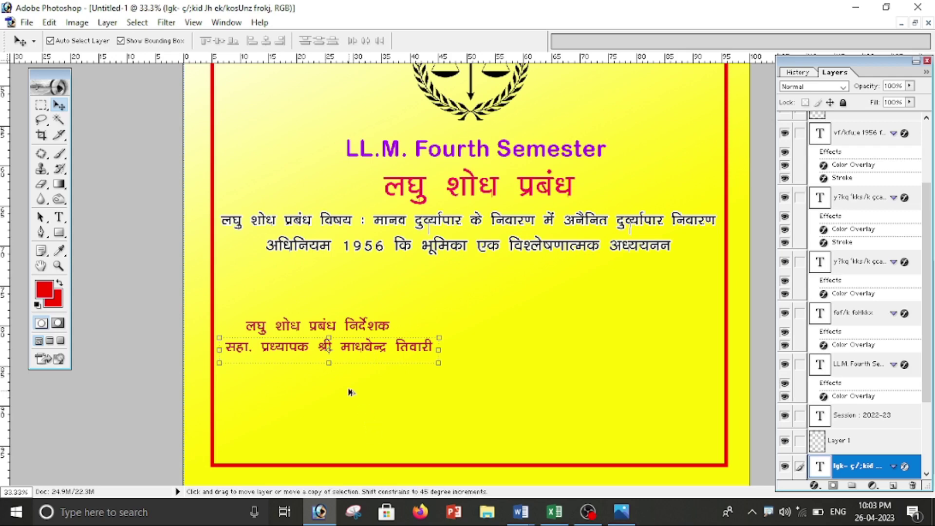
# Duplicate the guide line, nudge it up, and retype it as 'रा.गा.शा.स्त्रा. महाविद्यालय'
pyautogui.moveTo(355, 345); pyautogui.dragTo(353, 371)
pyautogui.hotkey('ctrl', 't')
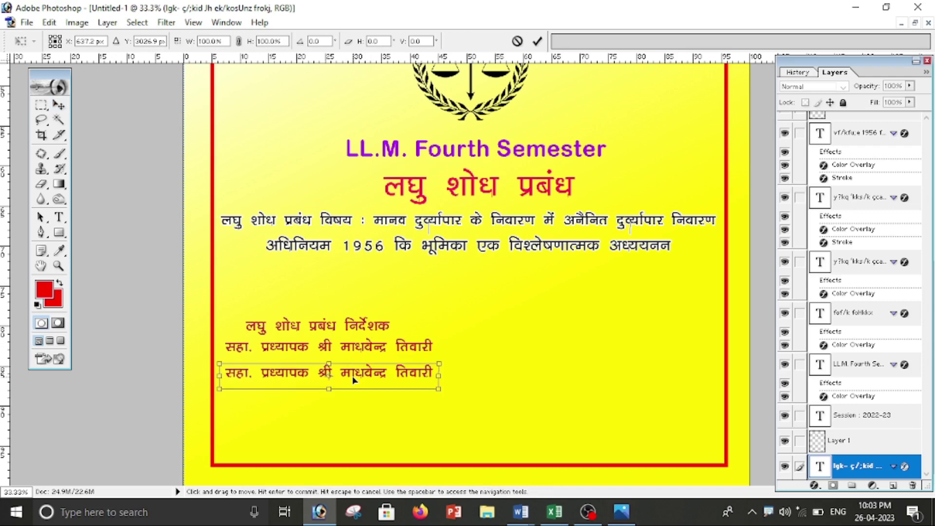
pyautogui.moveTo(353, 379); pyautogui.dragTo(353, 371)
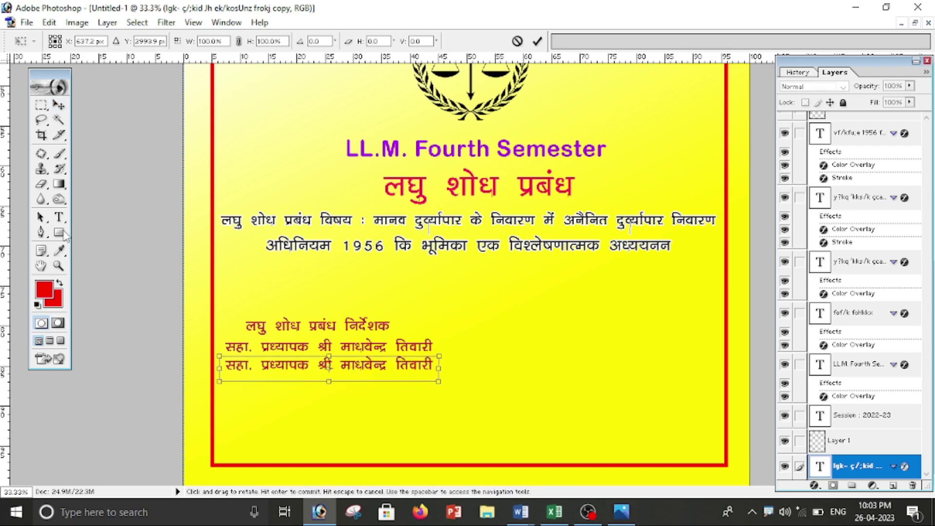
pyautogui.click(59, 217)
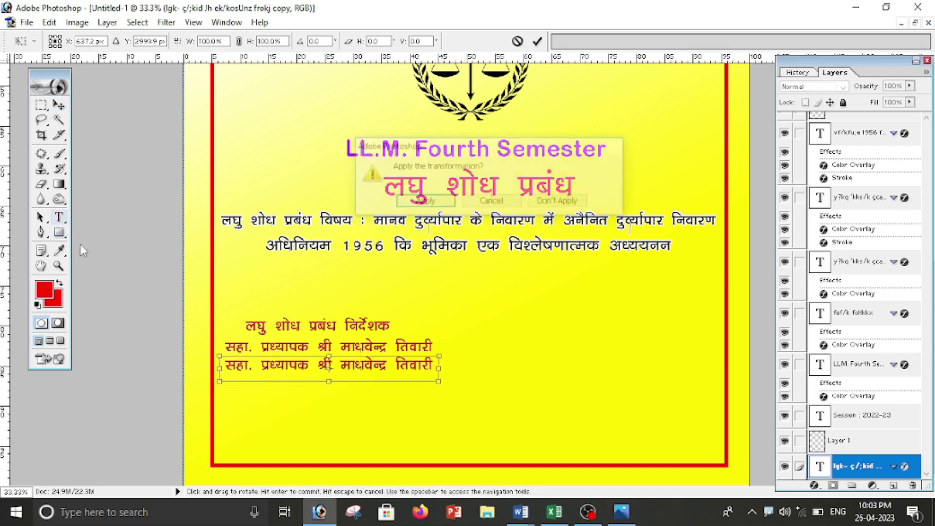
pyautogui.click(424, 203)
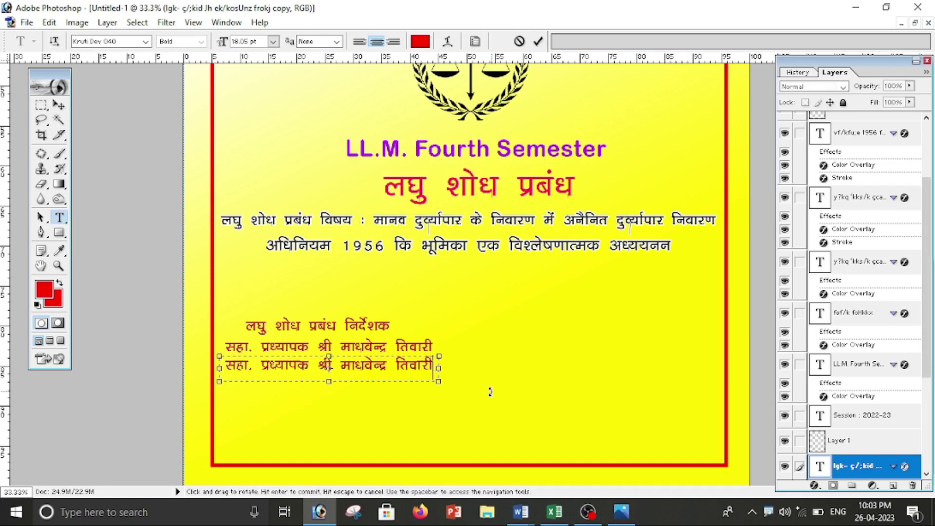
pyautogui.press('BackSpace')
pyautogui.press('BackSpace')
pyautogui.press('BackSpace')
pyautogui.press('BackSpace')
pyautogui.press('BackSpace')
pyautogui.press('BackSpace')
pyautogui.press('BackSpace')
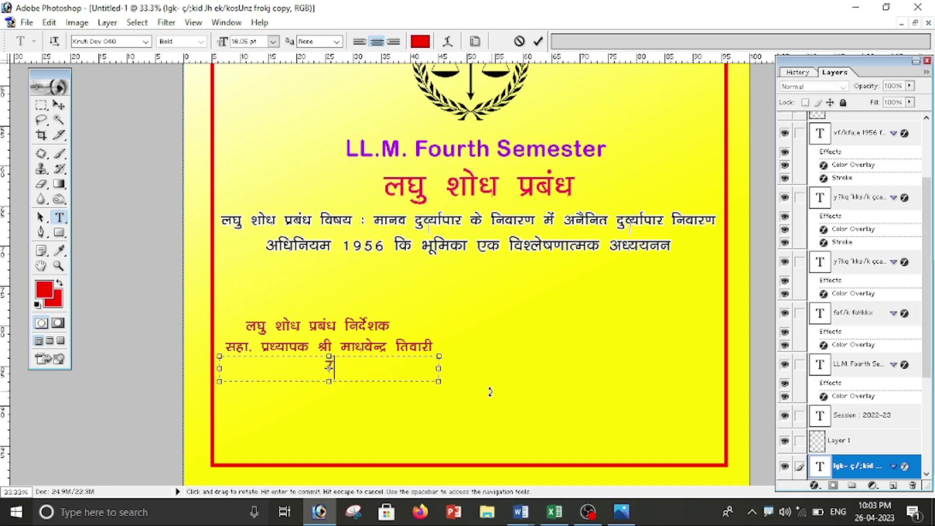
pyautogui.hotkey('ctrl', 'v')
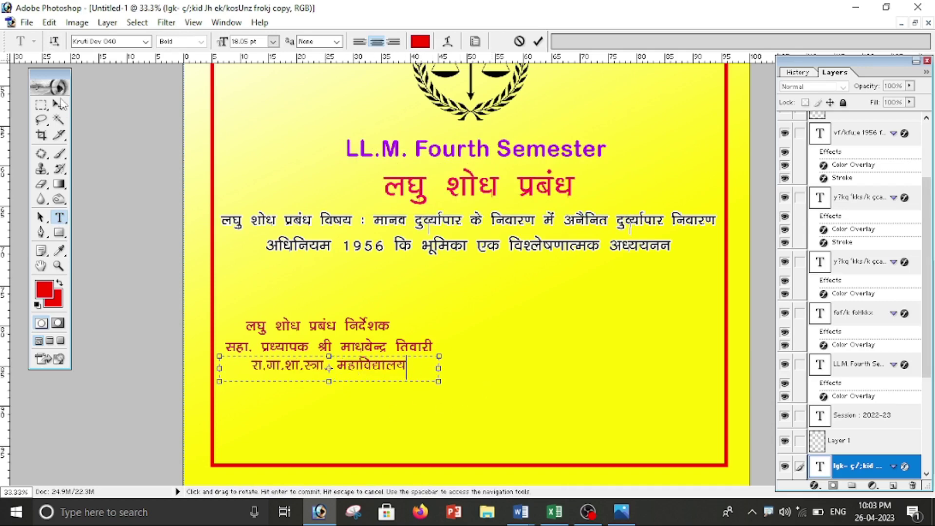
pyautogui.click(59, 104)
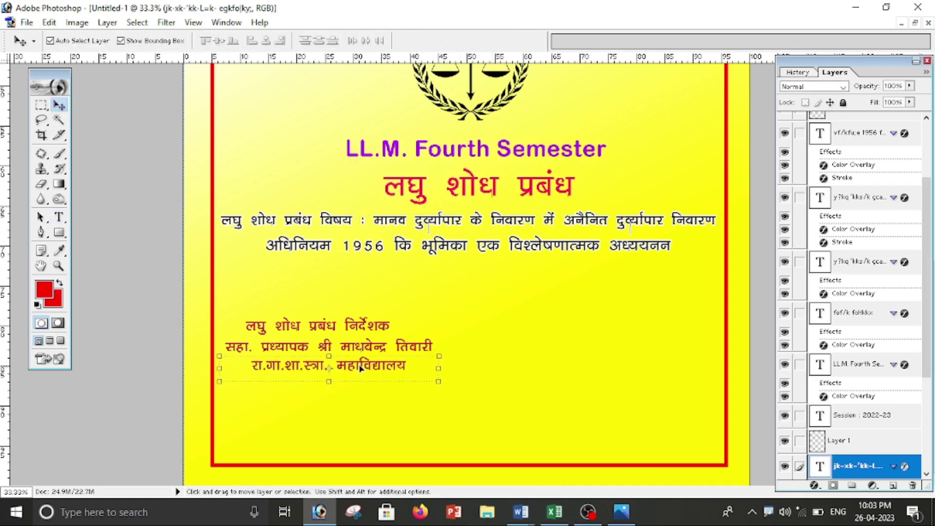
# Apply a dark blue Color Overlay to the रा.गा.शा.स्त्रा. महाविद्यालय line
pyautogui.doubleClick(918, 467)
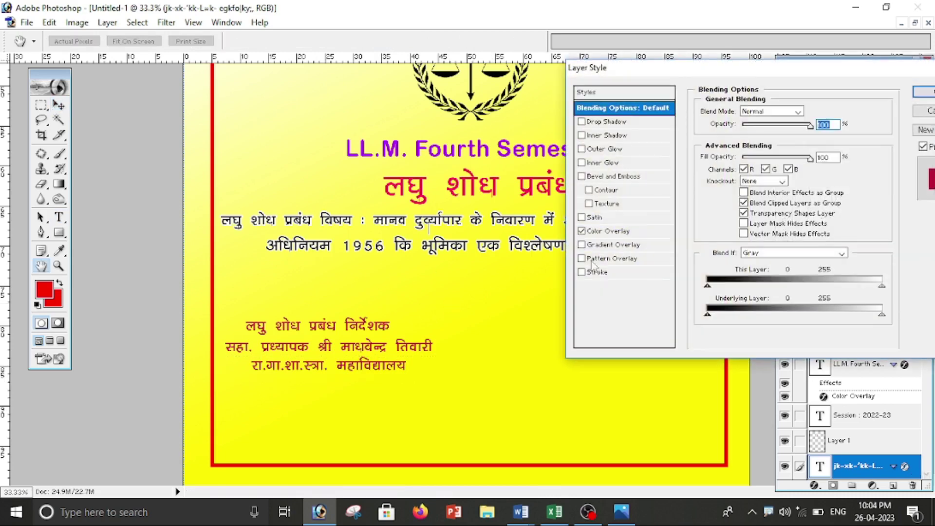
pyautogui.click(581, 231)
pyautogui.click(587, 233)
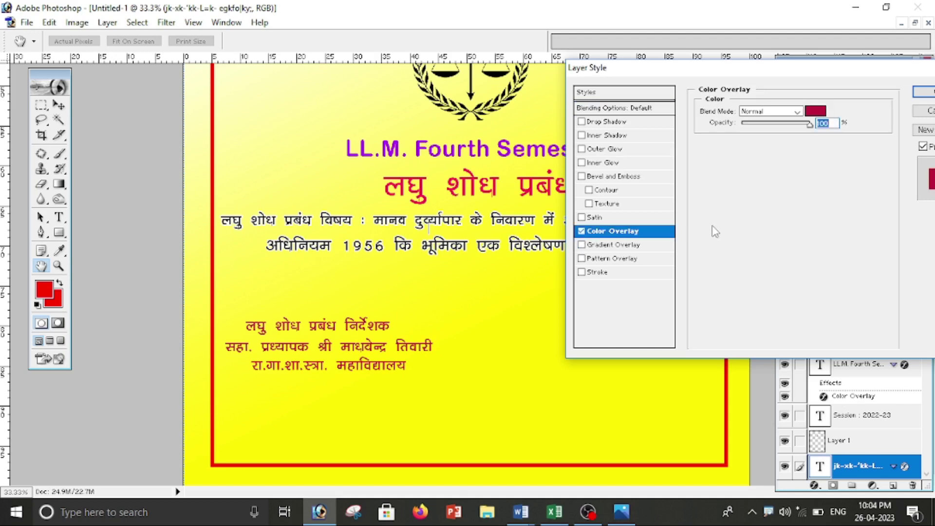
pyautogui.click(815, 111)
pyautogui.click(657, 275)
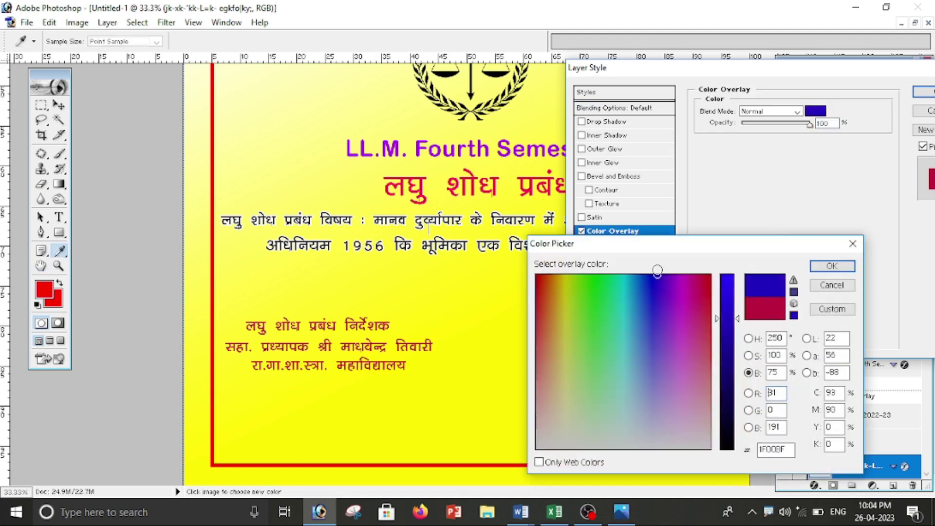
pyautogui.click(831, 266)
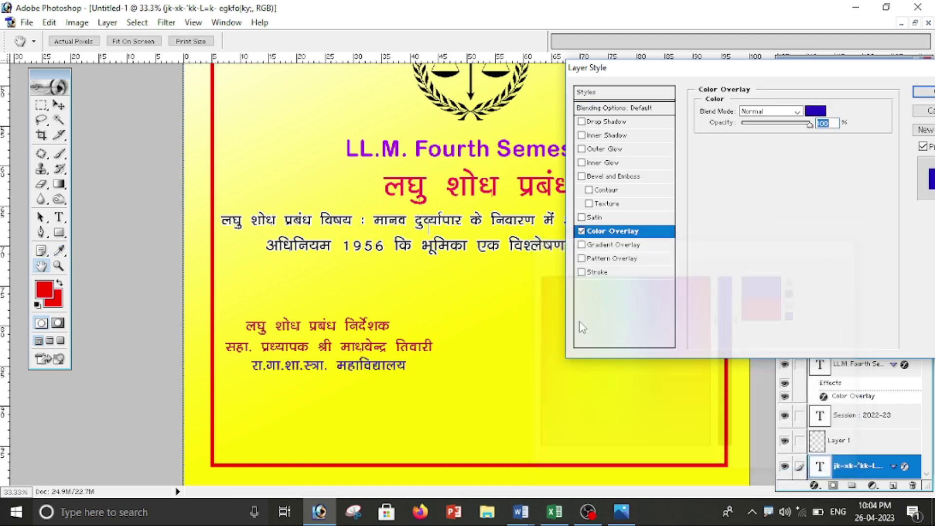
pyautogui.click(923, 92)
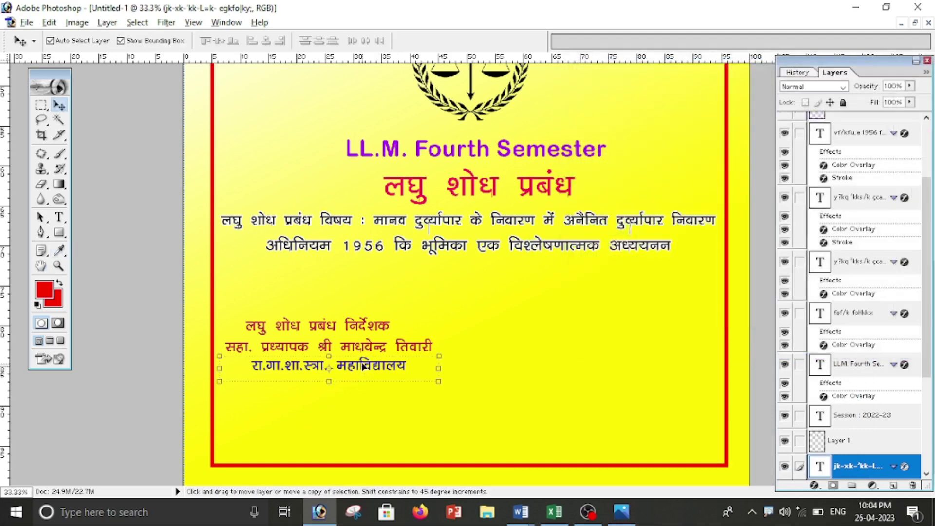
# Duplicate the college line below and change the copy to read 'अम्बिकापुर'
pyautogui.moveTo(363, 366); pyautogui.dragTo(363, 382)
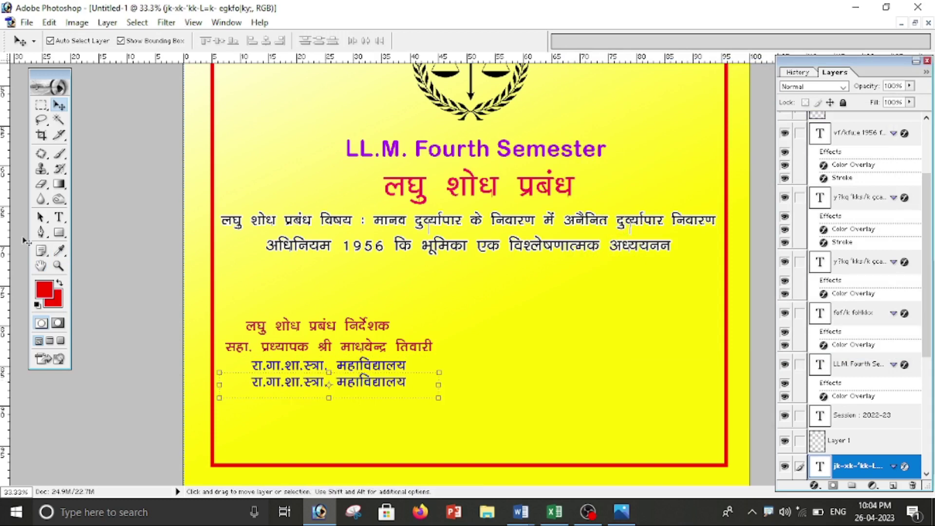
pyautogui.click(59, 217)
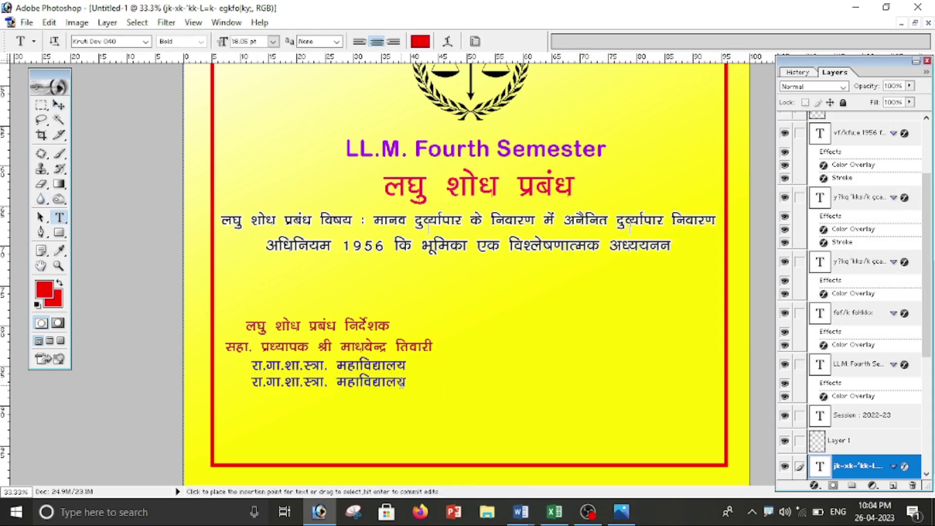
pyautogui.click(407, 385)
pyautogui.press('BackSpace')
pyautogui.press('BackSpace')
pyautogui.press('BackSpace')
pyautogui.press('BackSpace')
pyautogui.press('BackSpace')
pyautogui.press('BackSpace')
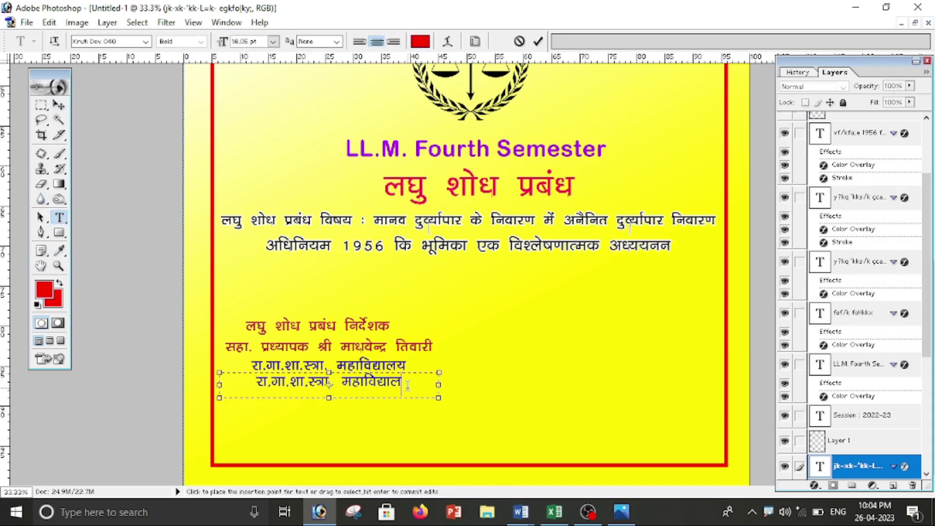
pyautogui.press('BackSpace')
pyautogui.press('BackSpace')
pyautogui.press('BackSpace')
pyautogui.press('BackSpace')
pyautogui.press('BackSpace')
pyautogui.press('BackSpace')
pyautogui.write('v')
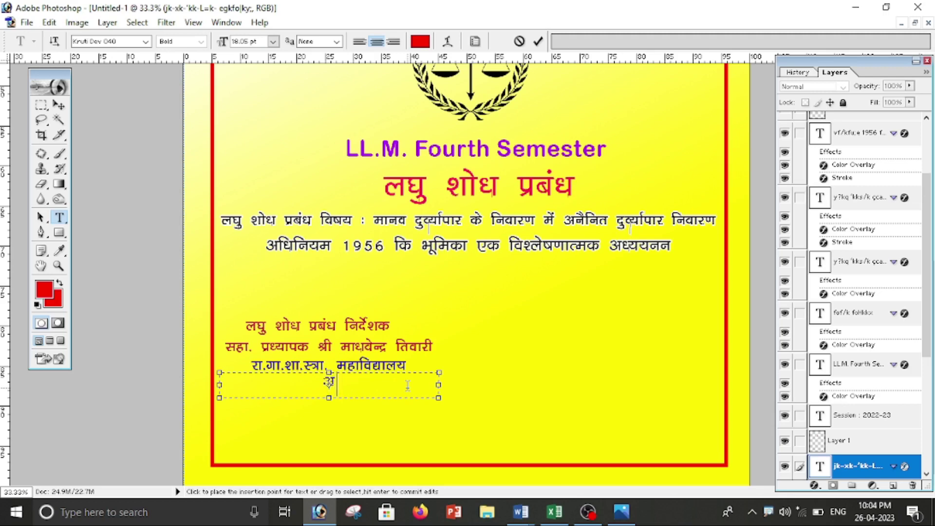
pyautogui.write('fc')
pyautogui.write('dkiqj')
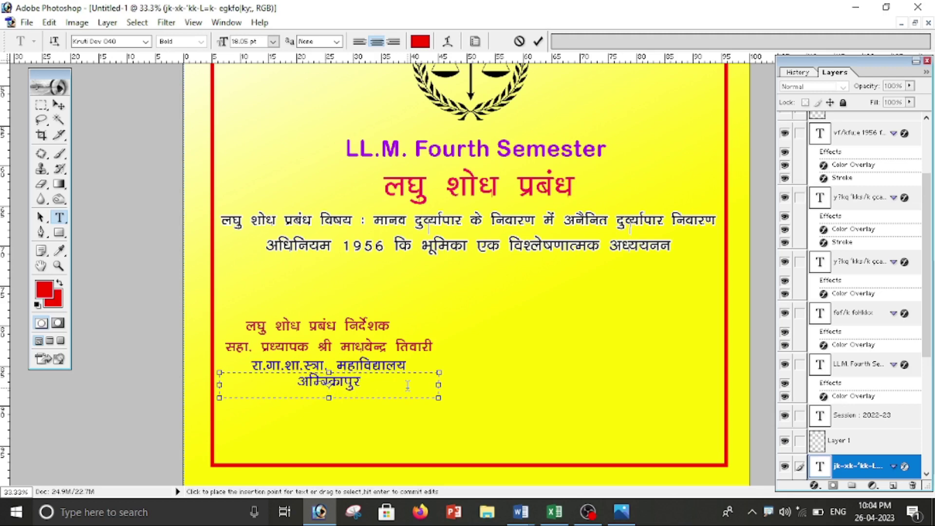
pyautogui.click(58, 104)
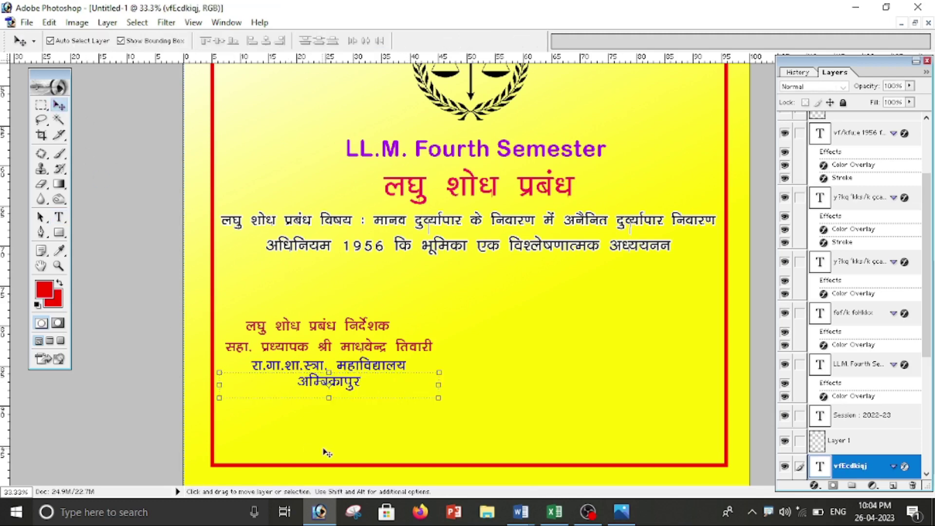
# Select the अम्बिकापुर text layer and nudge it slightly left with Shift+arrow keys
pyautogui.click(392, 423)
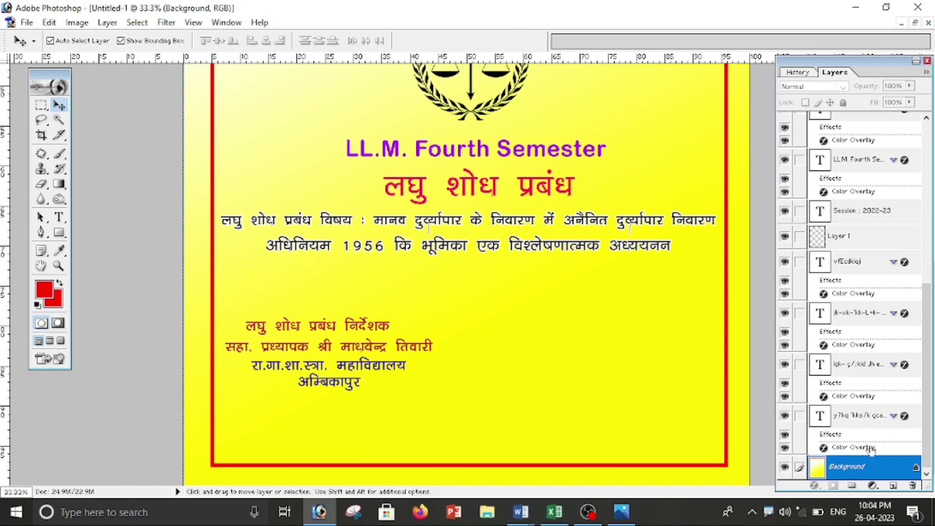
pyautogui.click(854, 418)
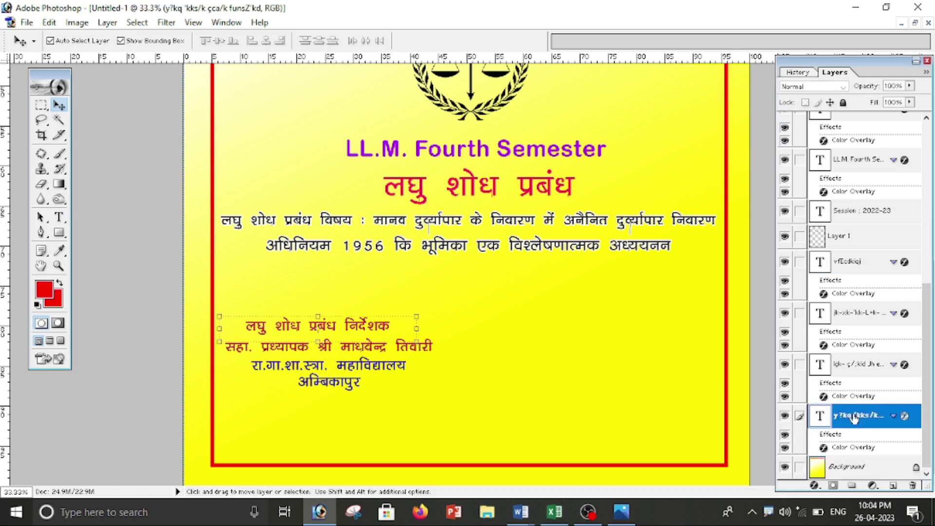
pyautogui.click(859, 366)
pyautogui.click(841, 316)
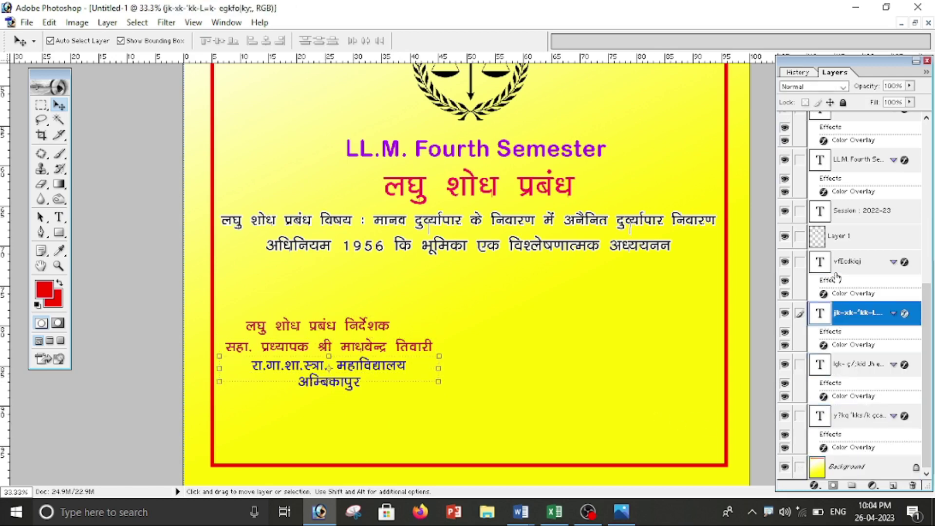
pyautogui.click(836, 275)
pyautogui.hotkey('shift', 'Down')
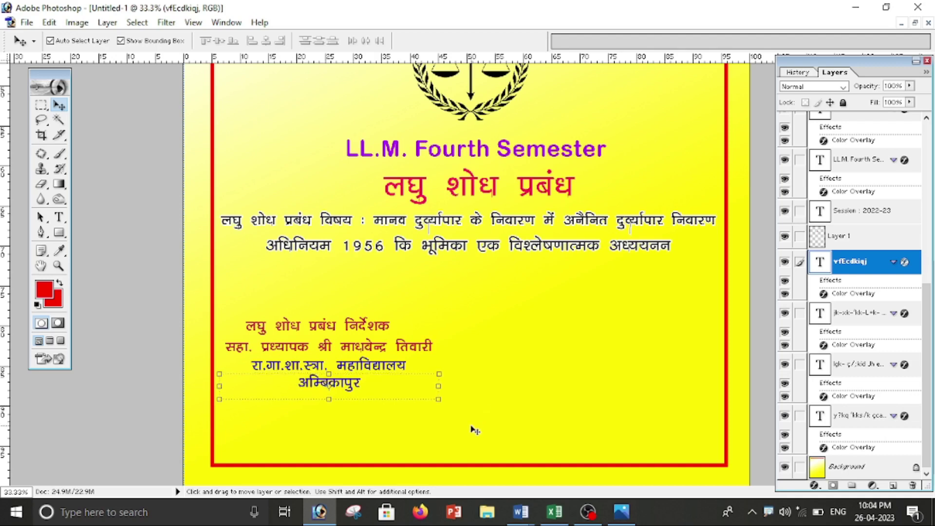
pyautogui.hotkey('shift', 'Left')
pyautogui.hotkey('shift', 'Left')
pyautogui.hotkey('shift', 'Left')
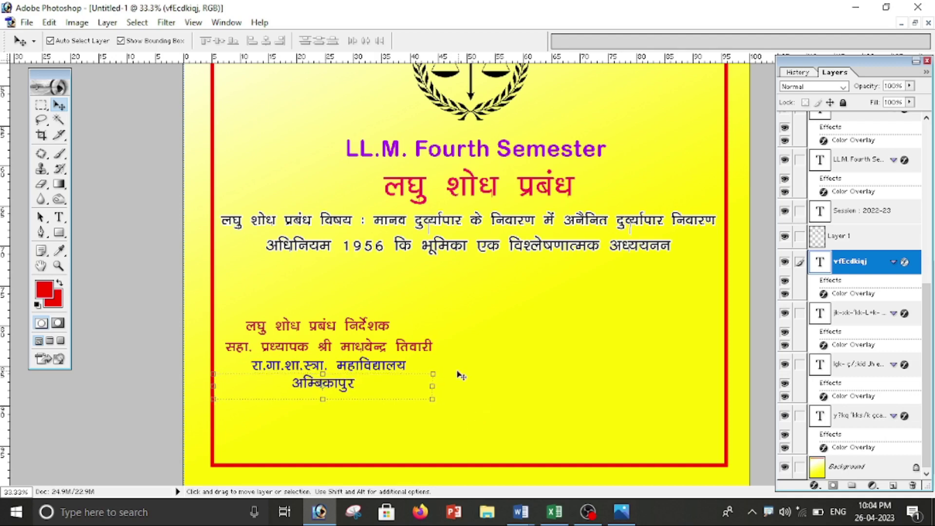
# Duplicate the लघु शोध प्रबंध निर्देशक heading to the right side, level with the original
pyautogui.click(467, 357)
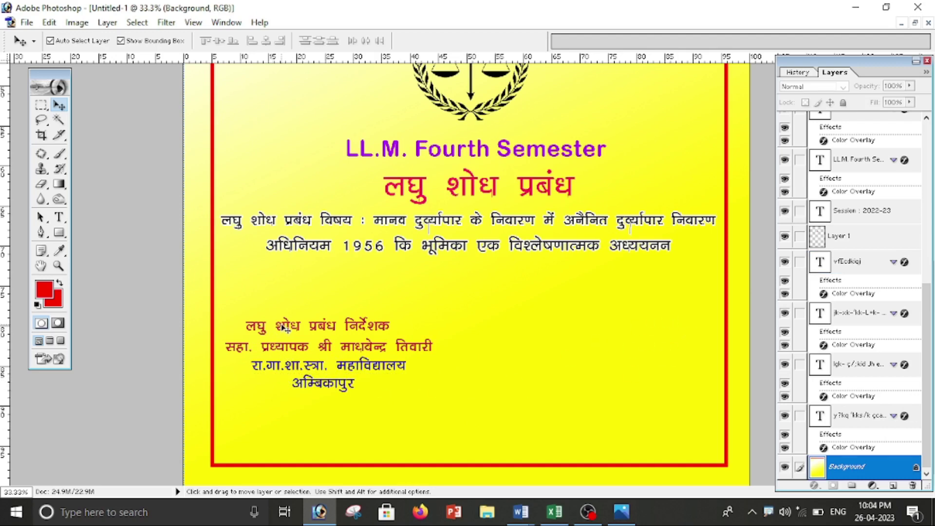
pyautogui.click(866, 413)
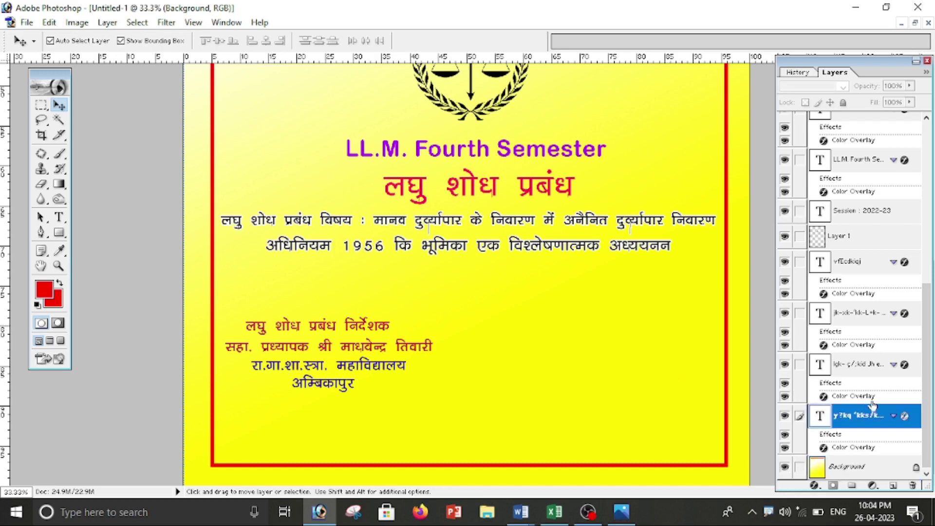
pyautogui.click(859, 368)
pyautogui.hotkey('ctrl', 't')
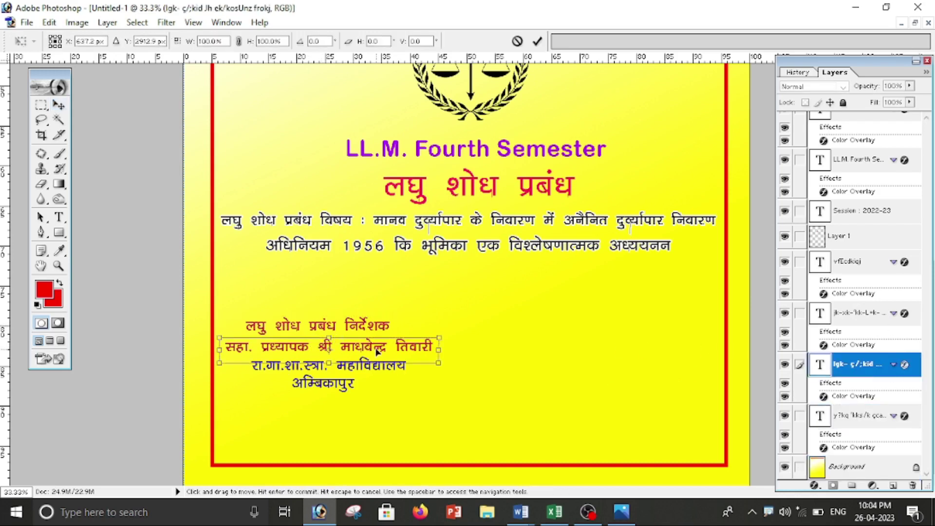
pyautogui.press('Return')
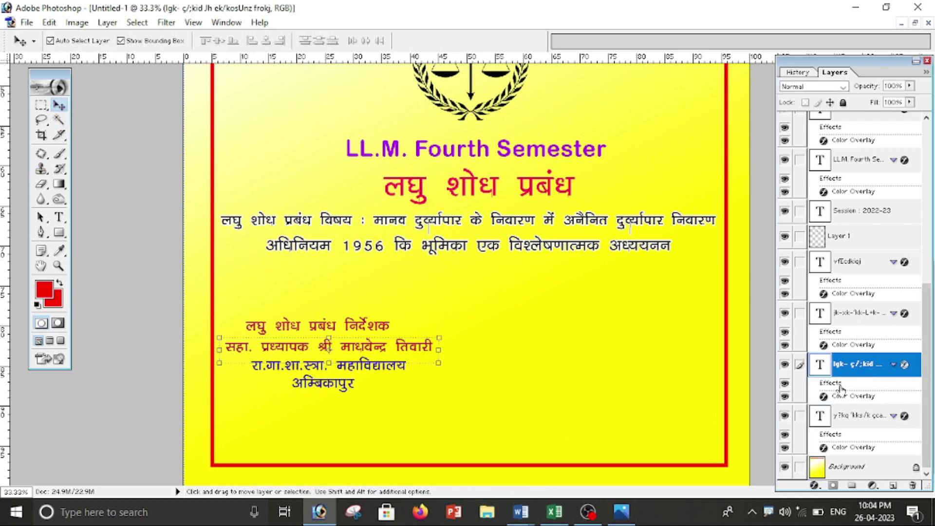
pyautogui.click(844, 419)
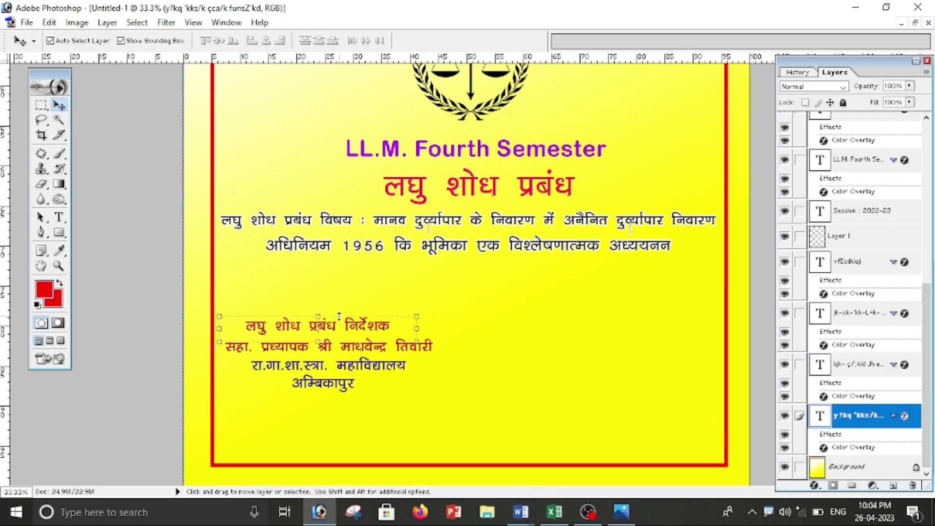
pyautogui.hotkey('alt', 'shift')
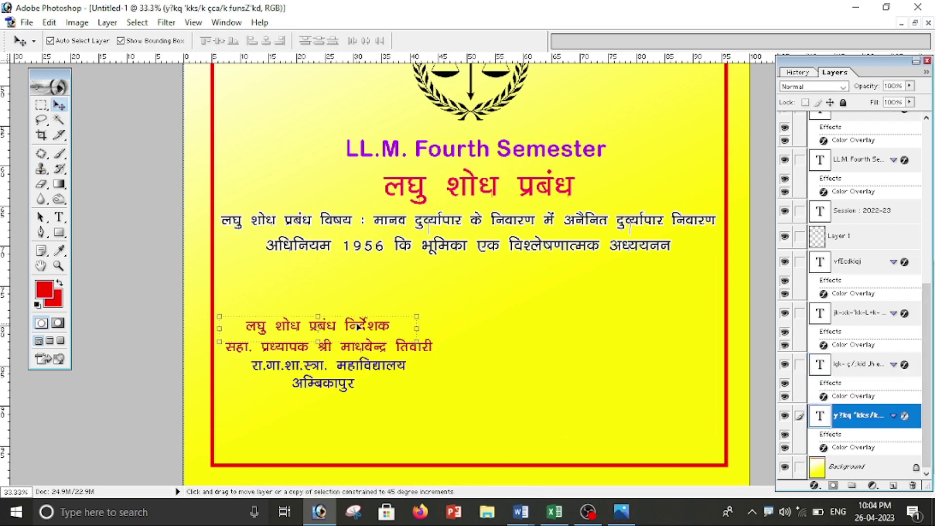
pyautogui.moveTo(358, 326)
pyautogui.mouseDown()
pyautogui.moveTo(681, 326)
pyautogui.moveTo(668, 327)
pyautogui.mouseUp()
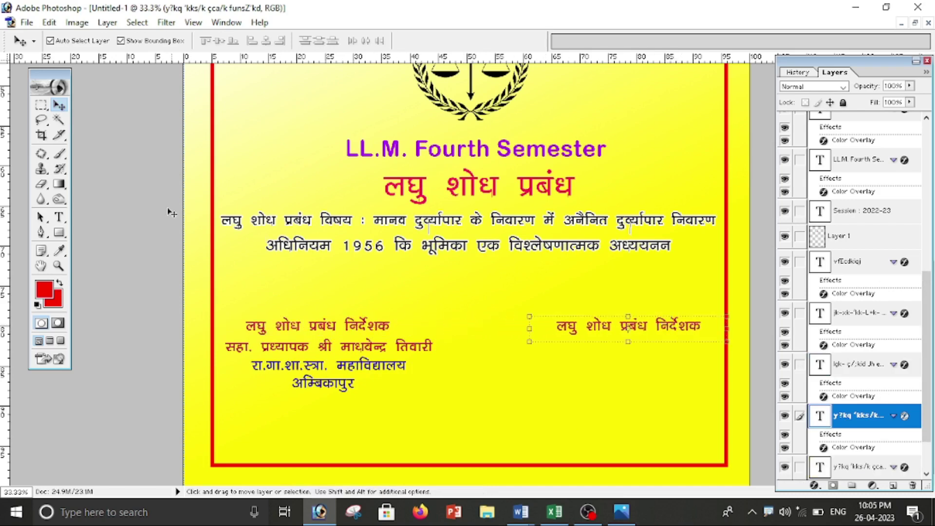
# Change the right-hand heading copy's last word so it reads 'लघु शोध प्रबंधकर्ता', and commit it
pyautogui.click(59, 217)
pyautogui.click(704, 335)
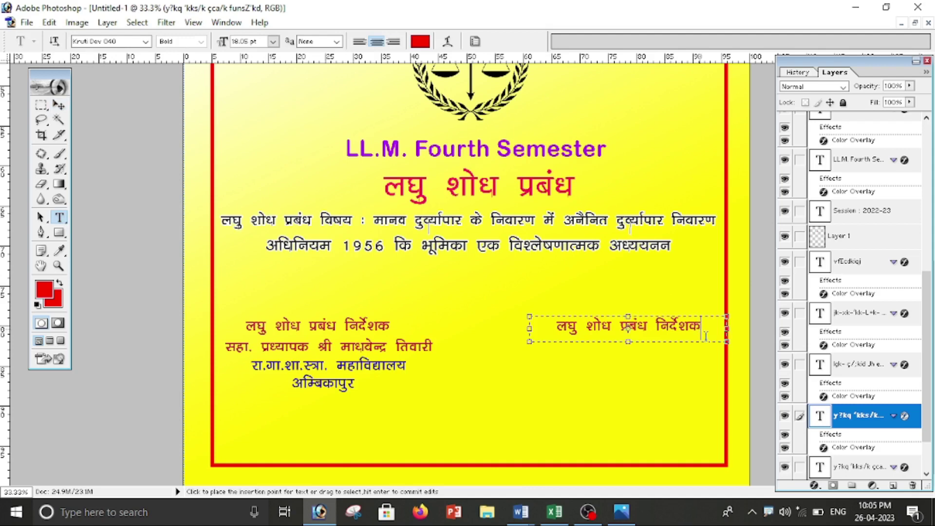
pyautogui.press('BackSpace')
pyautogui.press('BackSpace')
pyautogui.press('BackSpace')
pyautogui.press('BackSpace')
pyautogui.press('BackSpace')
pyautogui.press('BackSpace')
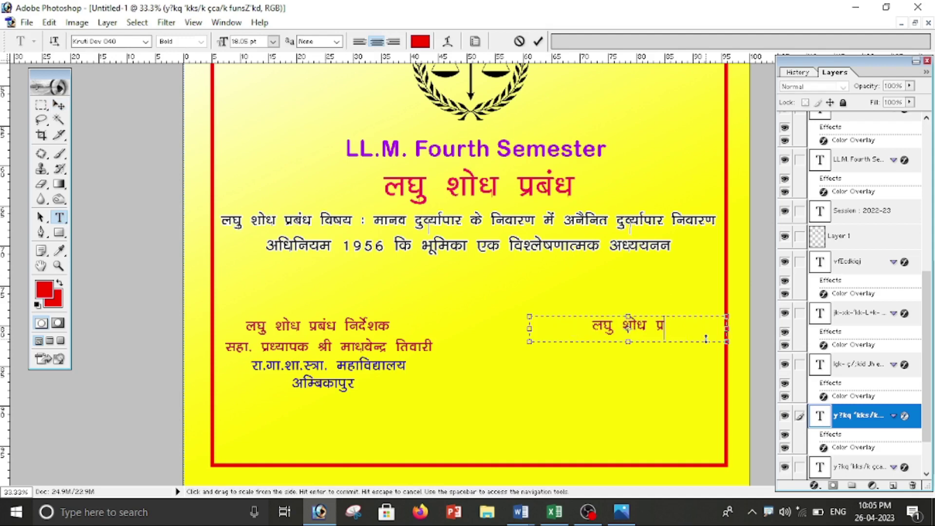
pyautogui.press('BackSpace')
pyautogui.press('BackSpace')
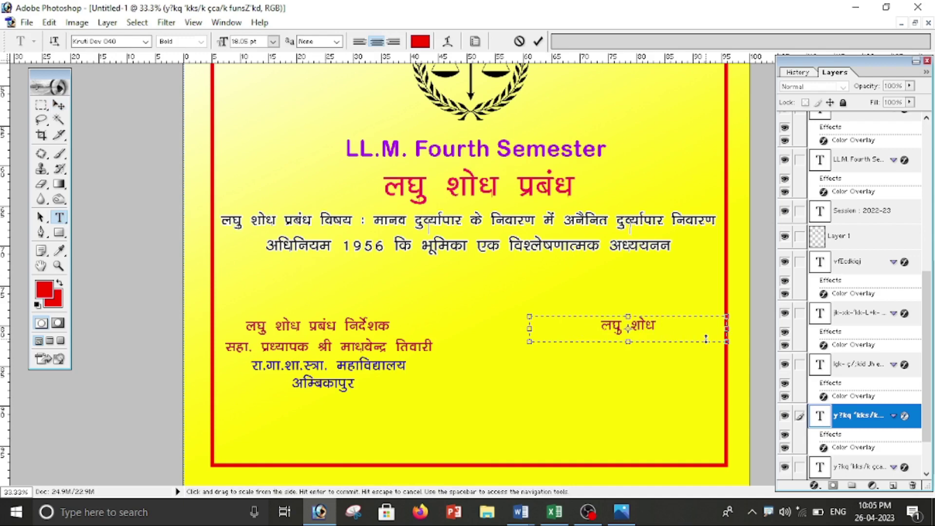
pyautogui.write('izca')
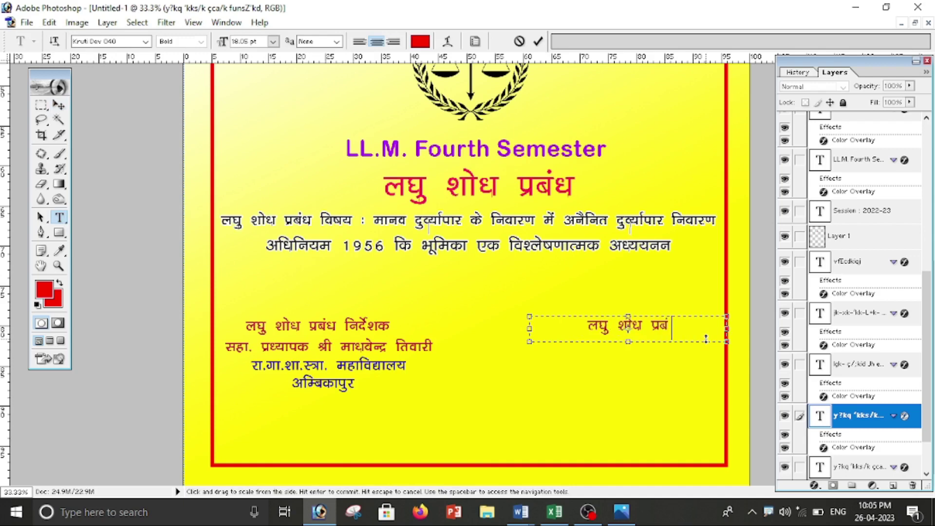
pyautogui.write('/kdRk')
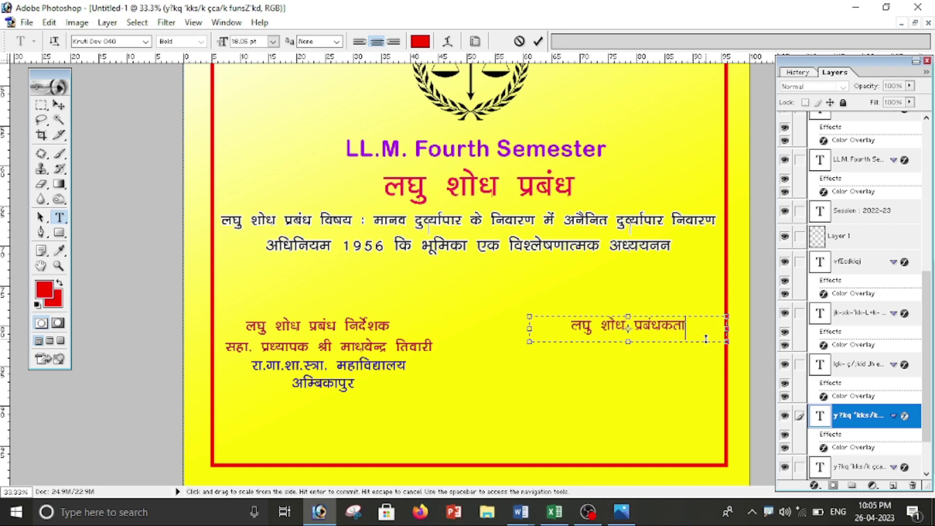
pyautogui.write('Z')
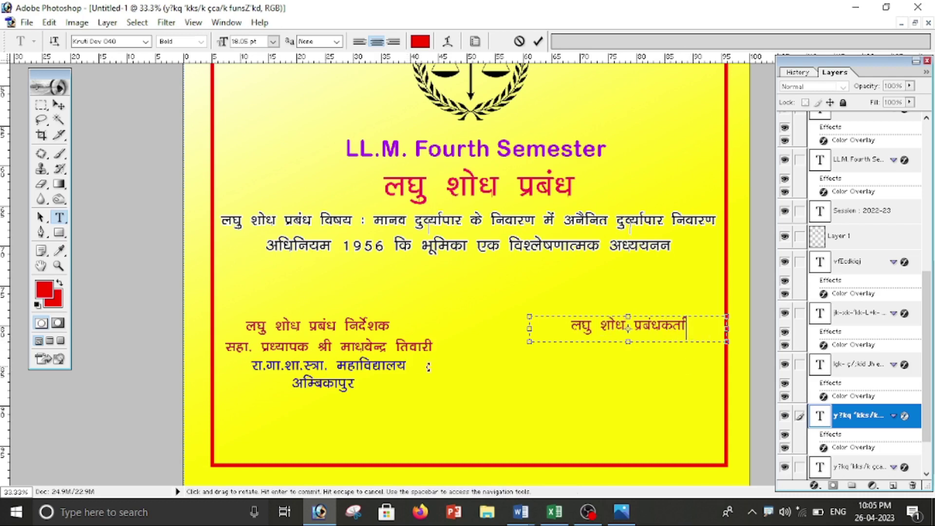
pyautogui.click(58, 105)
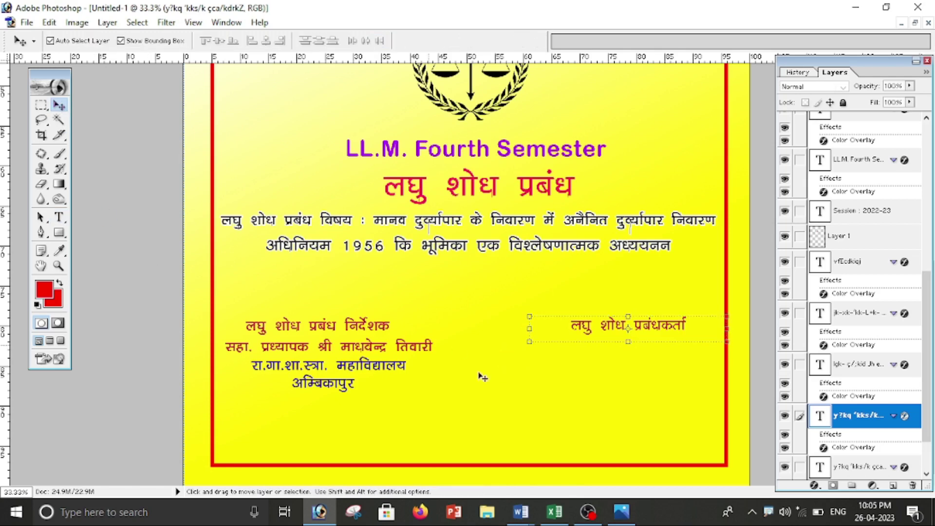
# Copy the guide's name line to the right, replace it with the researcher's name, and nudge it right
pyautogui.click(371, 348)
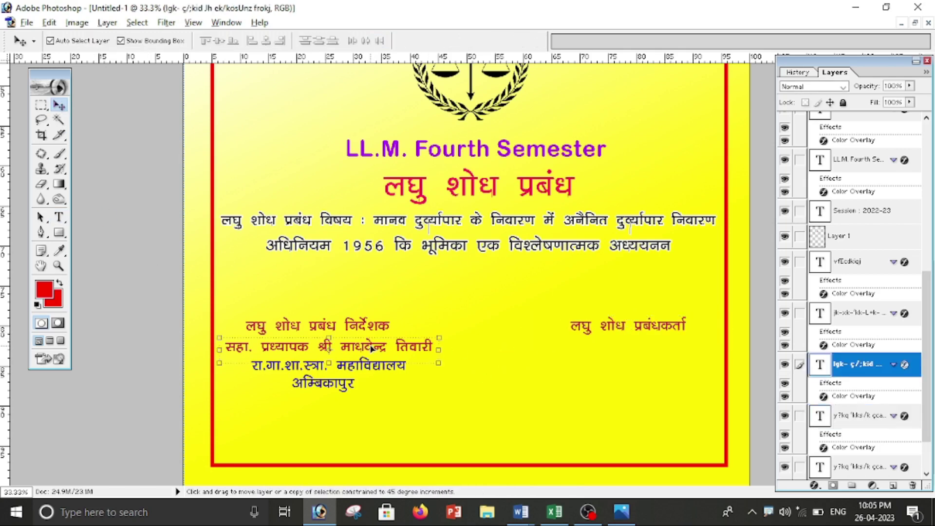
pyautogui.moveTo(371, 348); pyautogui.dragTo(665, 358)
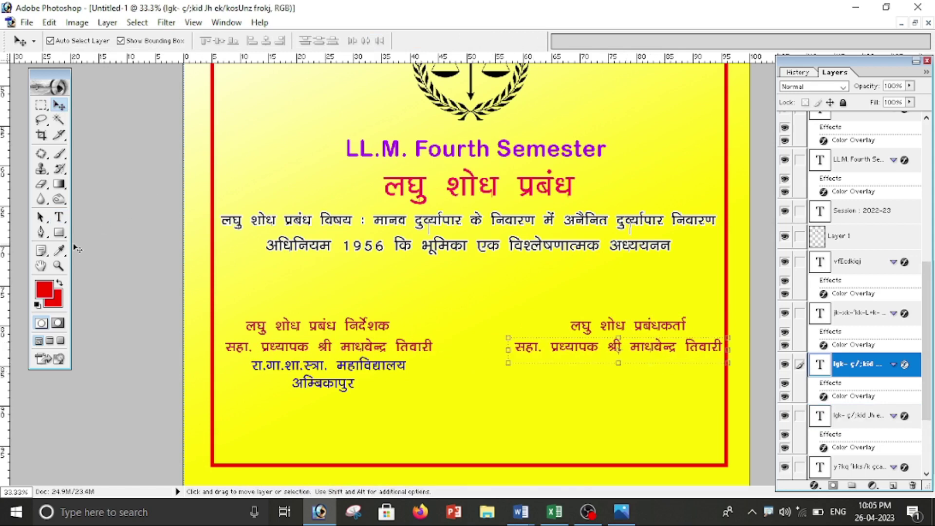
pyautogui.click(59, 217)
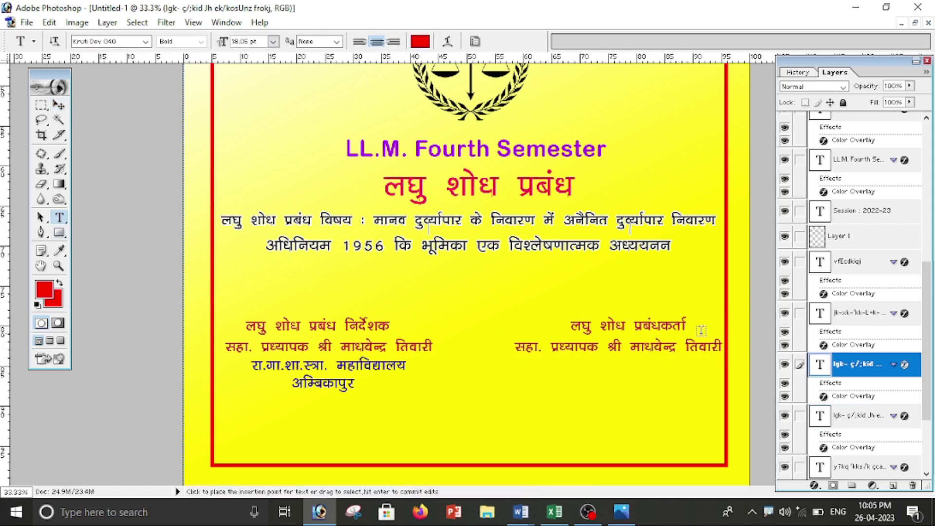
pyautogui.click(721, 347)
pyautogui.press('BackSpace')
pyautogui.press('BackSpace')
pyautogui.press('BackSpace')
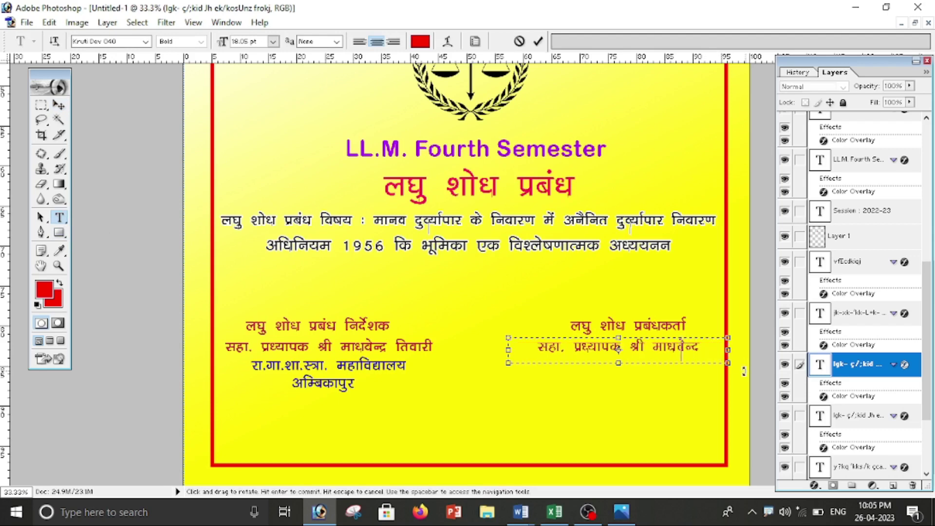
pyautogui.press('BackSpace')
pyautogui.press('BackSpace')
pyautogui.press('BackSpace')
pyautogui.press('BackSpace')
pyautogui.press('BackSpace')
pyautogui.press('BackSpace')
pyautogui.write('{kk')
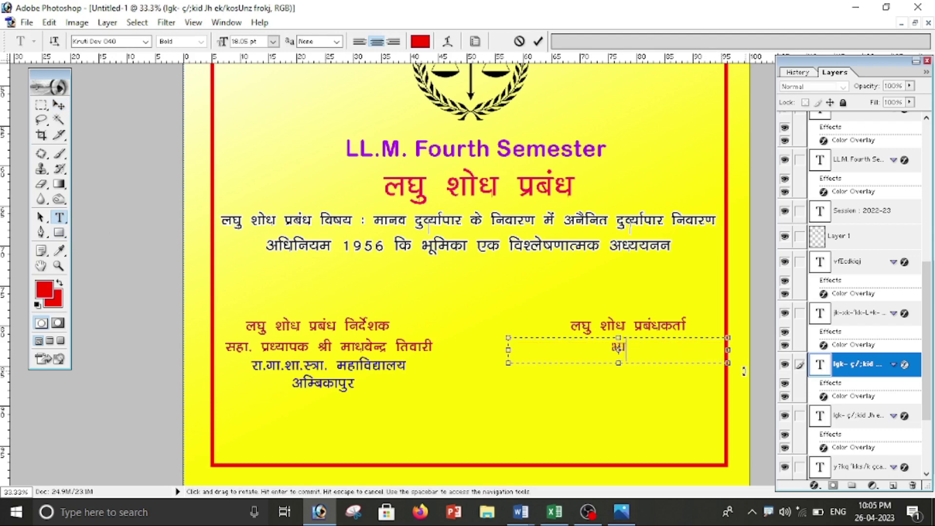
pyautogui.write('jrh')
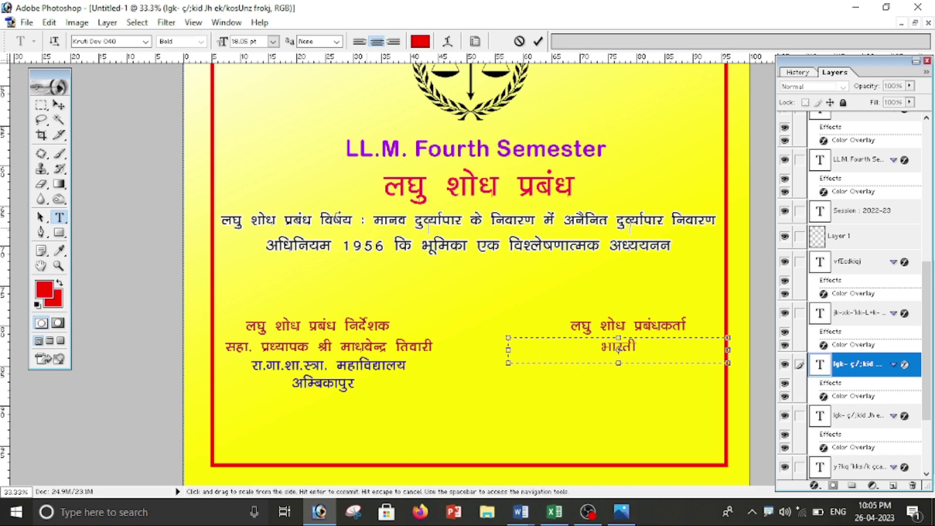
pyautogui.click(59, 104)
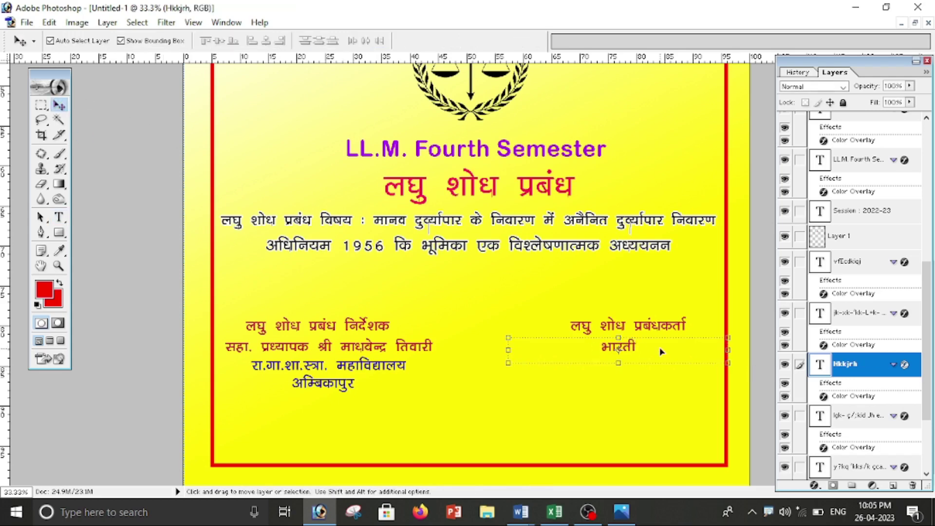
pyautogui.hotkey('shift', 'Right')
pyautogui.hotkey('shift', 'Right')
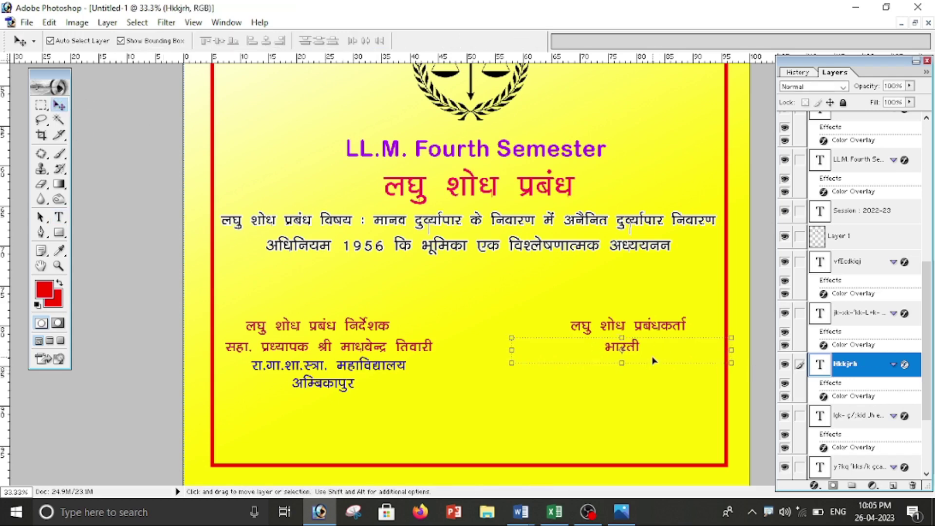
pyautogui.click(344, 367)
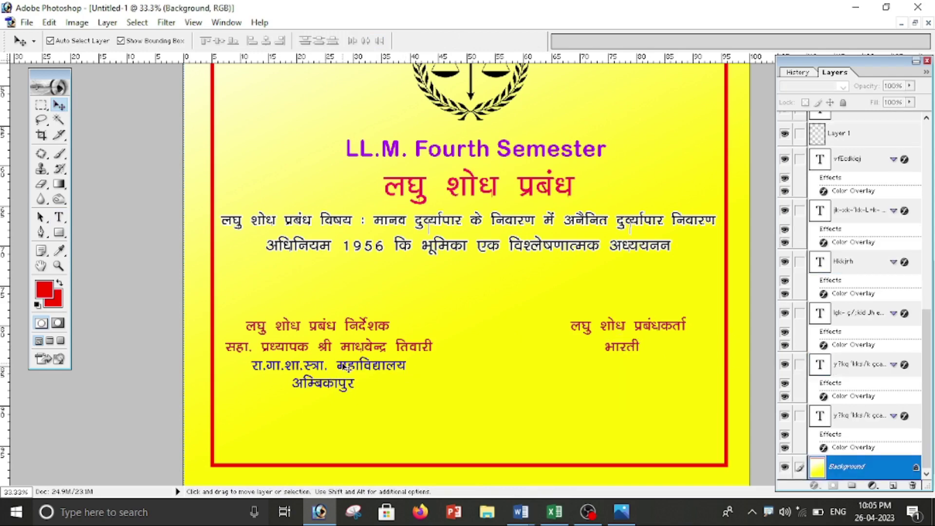
# Copy the college line and अम्बिकापुर from the left block beneath the researcher's name on the right
pyautogui.click(344, 367)
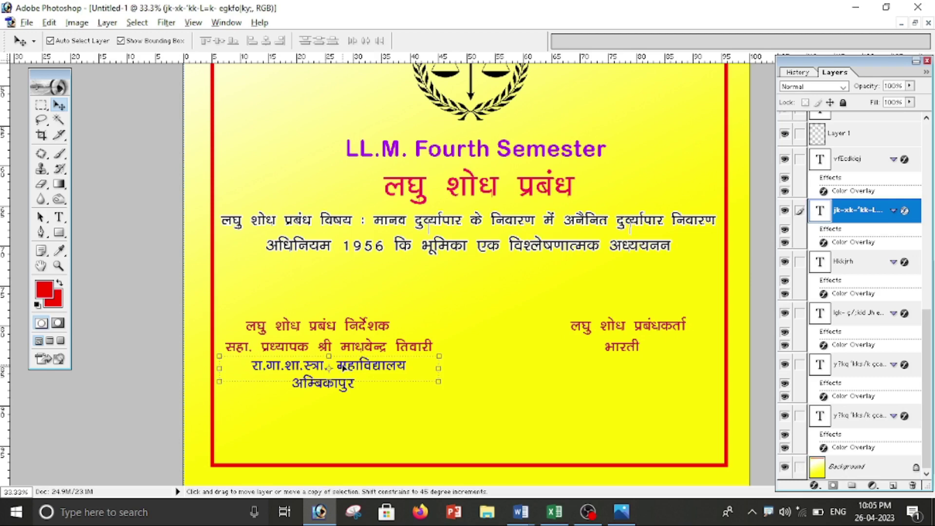
pyautogui.keyDown('alt'); pyautogui.moveTo(342, 367); pyautogui.dragTo(629, 370); pyautogui.keyUp('alt')
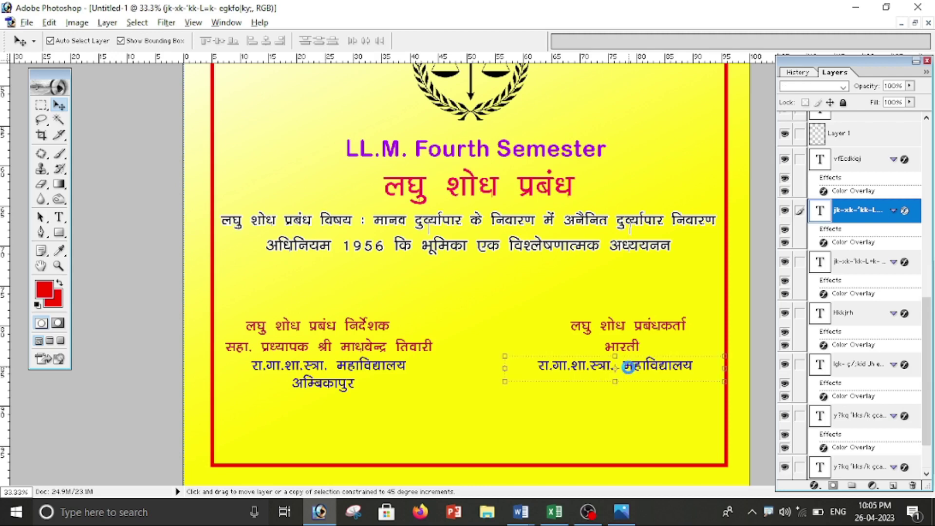
pyautogui.click(331, 385)
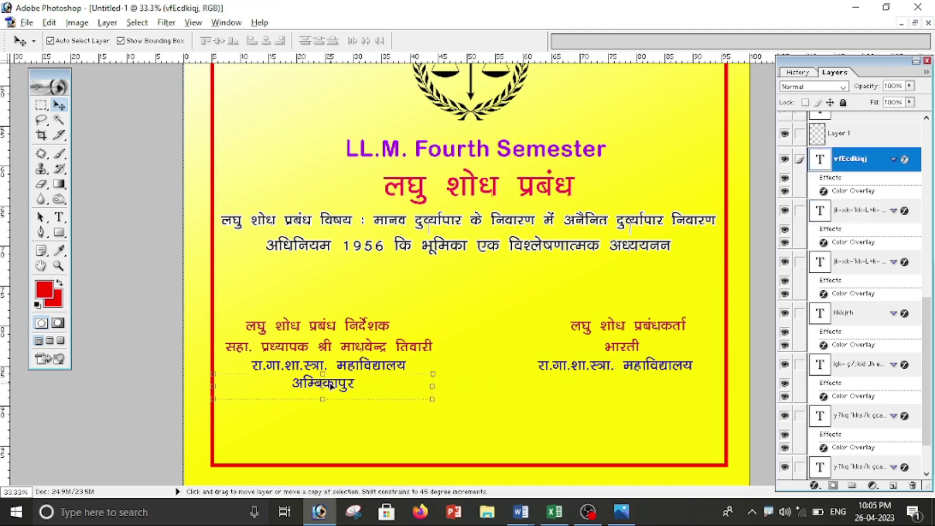
pyautogui.keyDown('alt'); pyautogui.keyDown('shift'); pyautogui.moveTo(331, 386); pyautogui.dragTo(632, 401); pyautogui.keyUp('shift'); pyautogui.keyUp('alt')
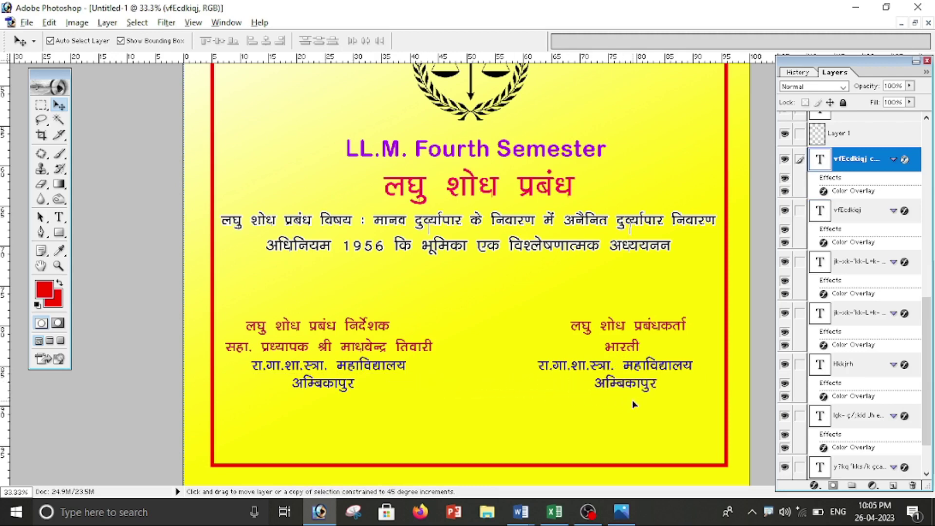
pyautogui.click(607, 424)
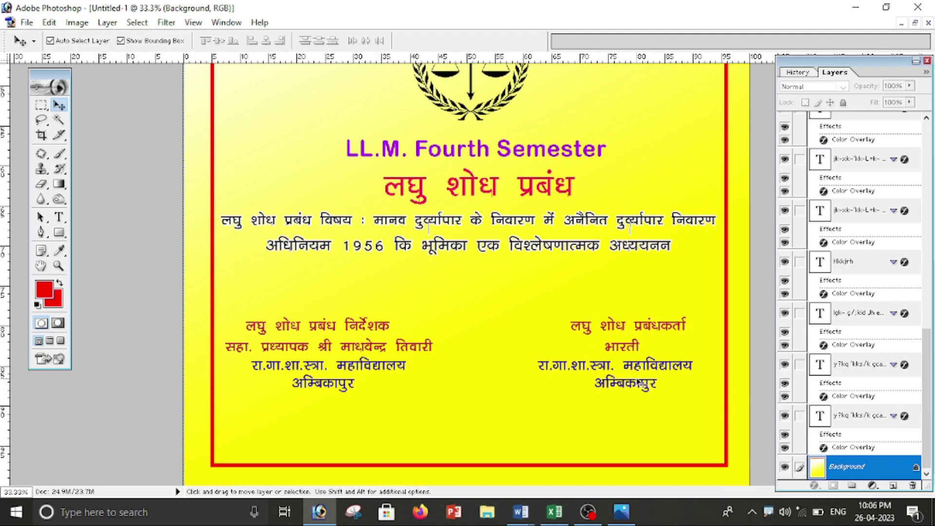
# Zoom out to fit the whole cover on screen and scroll the Layers panel back to the top
pyautogui.scroll(1, 641, 382)
pyautogui.scroll(2, 640, 382)
pyautogui.scroll(3, 641, 382)
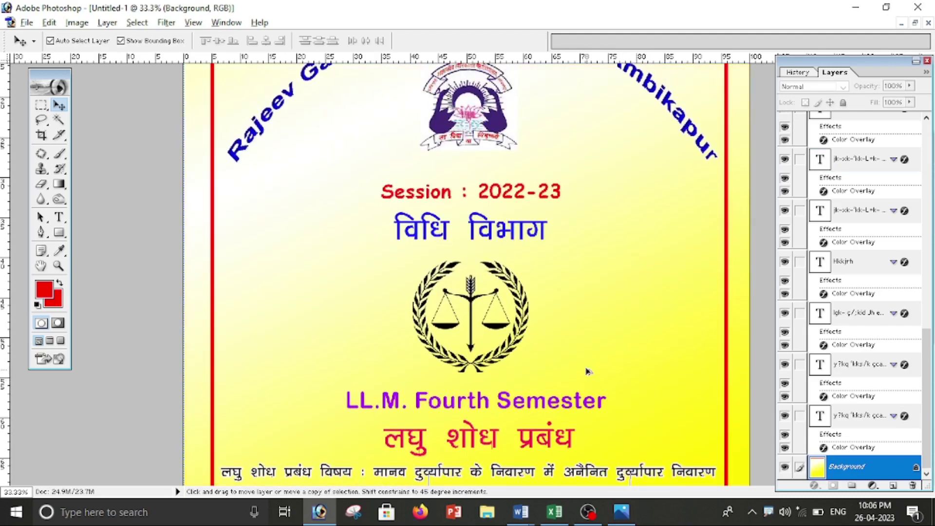
pyautogui.scroll(1, 588, 372)
pyautogui.hotkey('ctrl', '-')
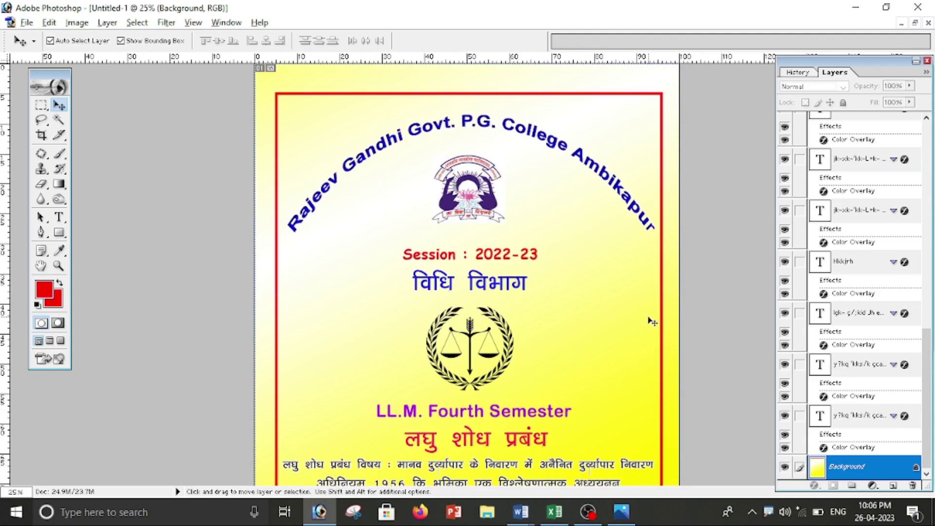
pyautogui.scroll(-3, 605, 323)
pyautogui.scroll(-1, 606, 324)
pyautogui.scroll(-1, 606, 325)
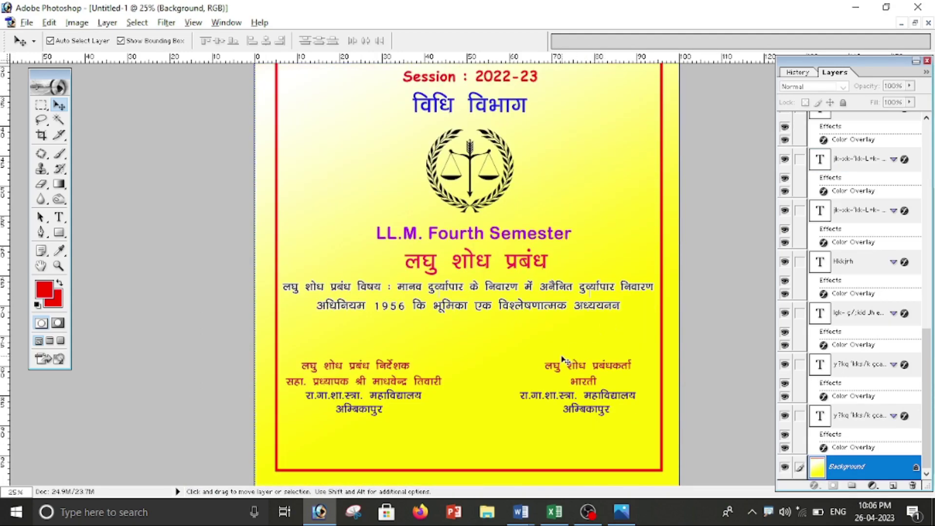
pyautogui.hotkey('ctrl', '+')
pyautogui.scroll(1, 562, 359)
pyautogui.hotkey('ctrl', '0')
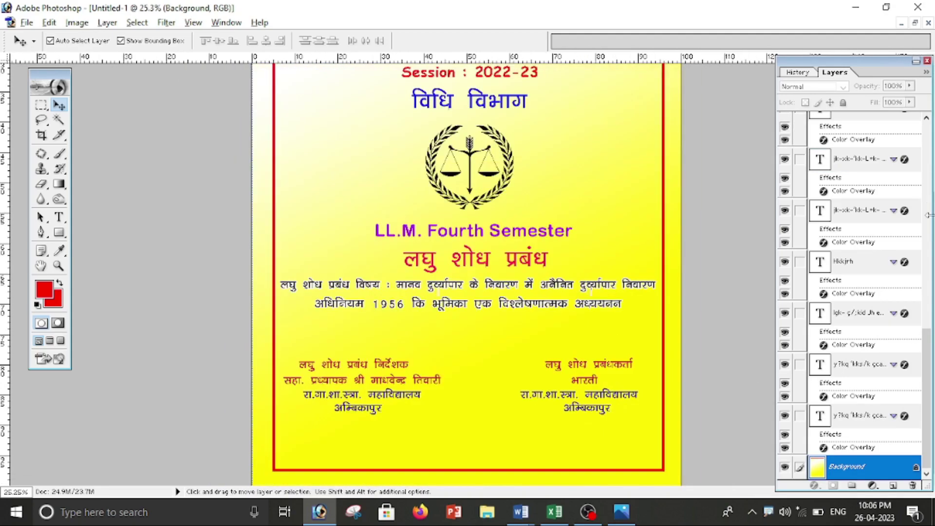
pyautogui.scroll(3, 882, 236)
pyautogui.scroll(5, 882, 236)
pyautogui.scroll(2, 882, 236)
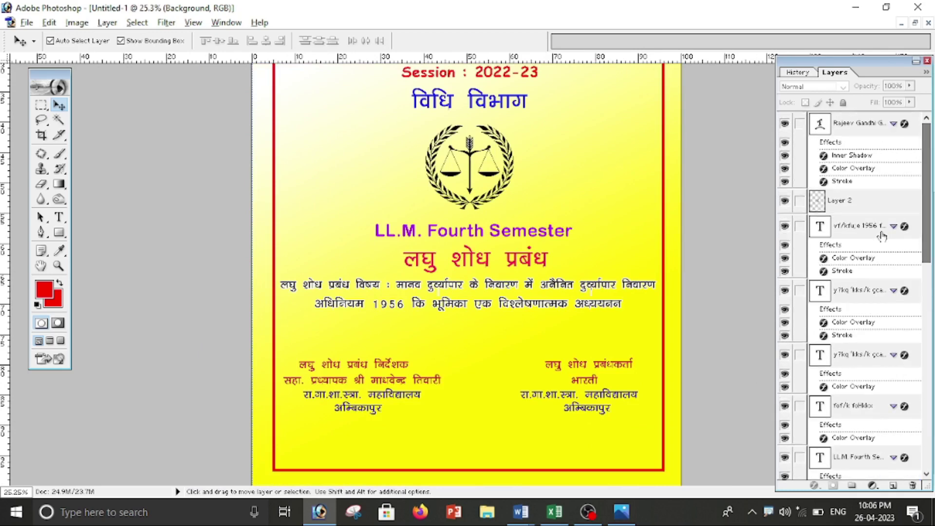
# Create layer group Set 4 and move the college-name arc and last text layer into it
pyautogui.click(851, 486)
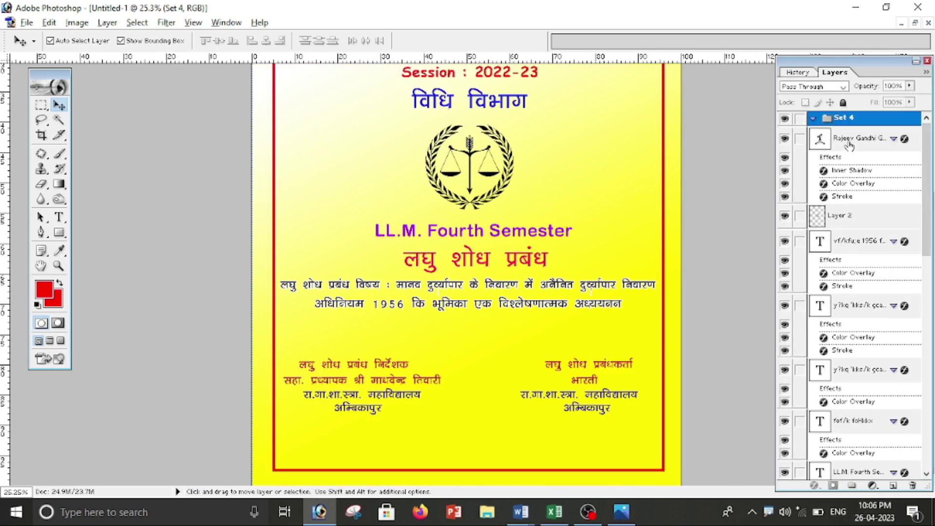
pyautogui.click(813, 118)
pyautogui.moveTo(830, 141); pyautogui.dragTo(836, 119)
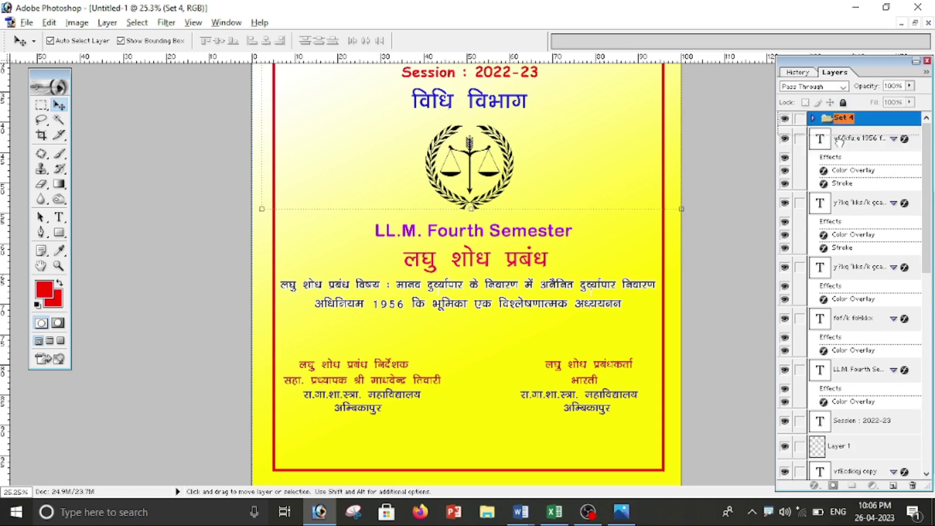
pyautogui.moveTo(823, 155)
pyautogui.mouseDown()
pyautogui.moveTo(836, 118)
pyautogui.moveTo(848, 125)
pyautogui.mouseUp()
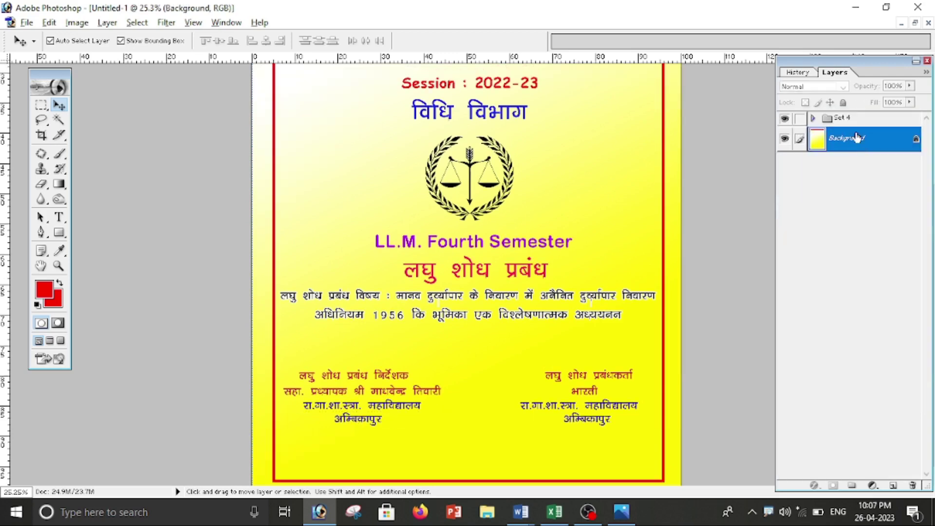
# Expand and collapse Set 4 to verify it holds all cover layers, leaving the group selected
pyautogui.click(813, 119)
pyautogui.scroll(-5, 863, 320)
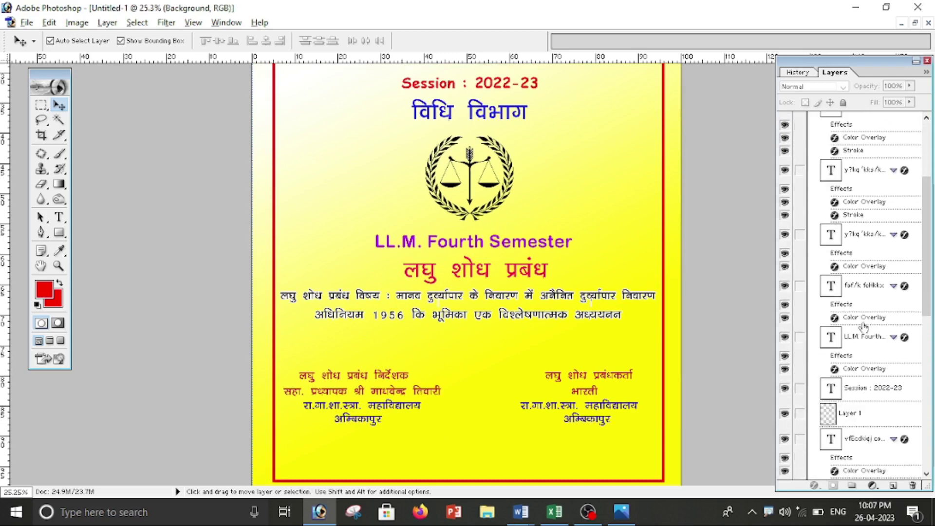
pyautogui.scroll(5, 865, 292)
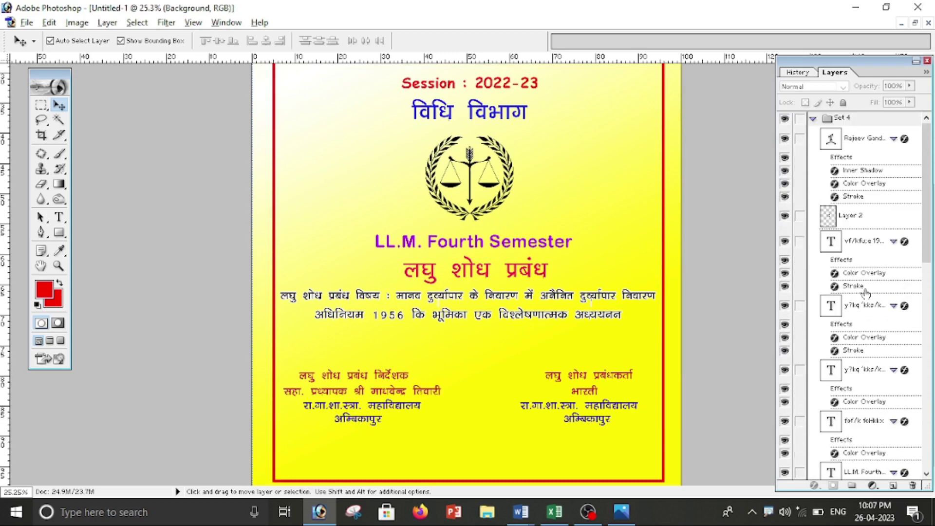
pyautogui.click(813, 118)
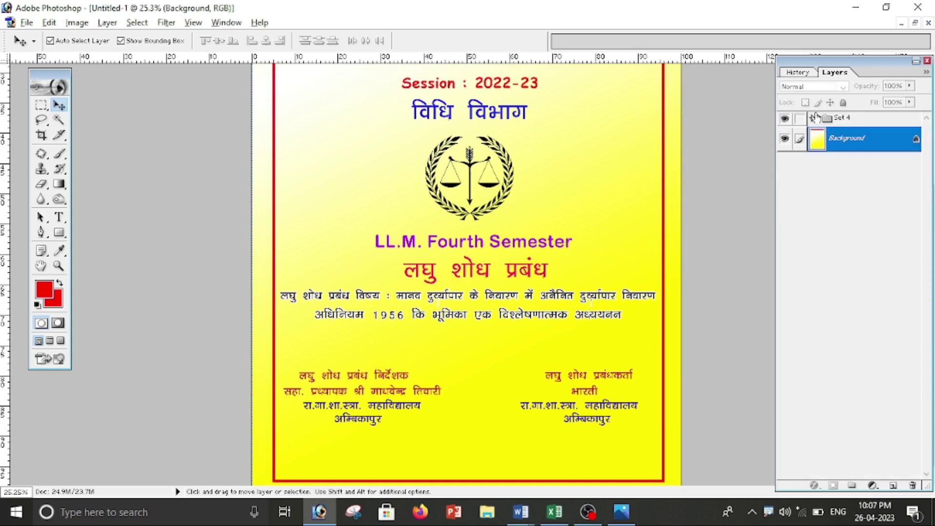
pyautogui.click(812, 119)
pyautogui.scroll(-3, 870, 302)
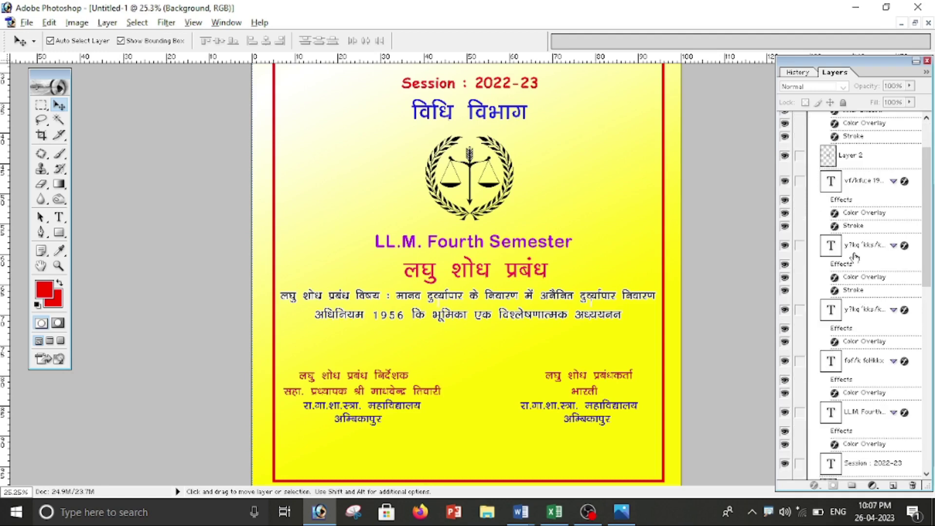
pyautogui.click(854, 254)
pyautogui.scroll(3, 856, 173)
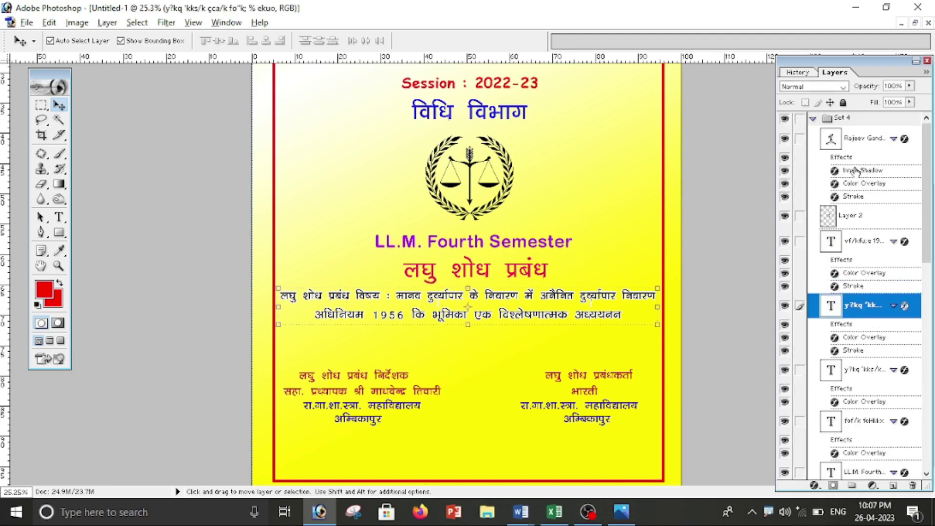
pyautogui.click(813, 119)
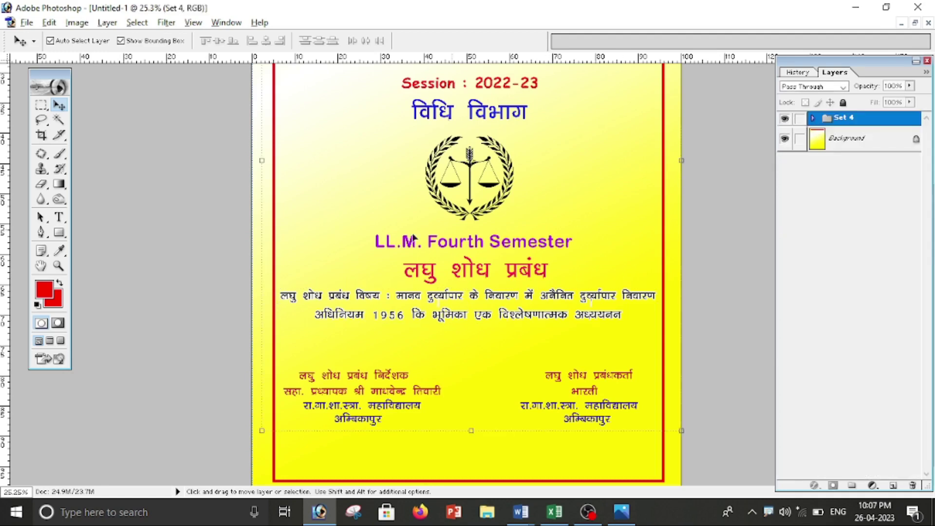
# Save the cover as a JPEG named 'front page' with the default JPEG quality options
pyautogui.click(26, 22)
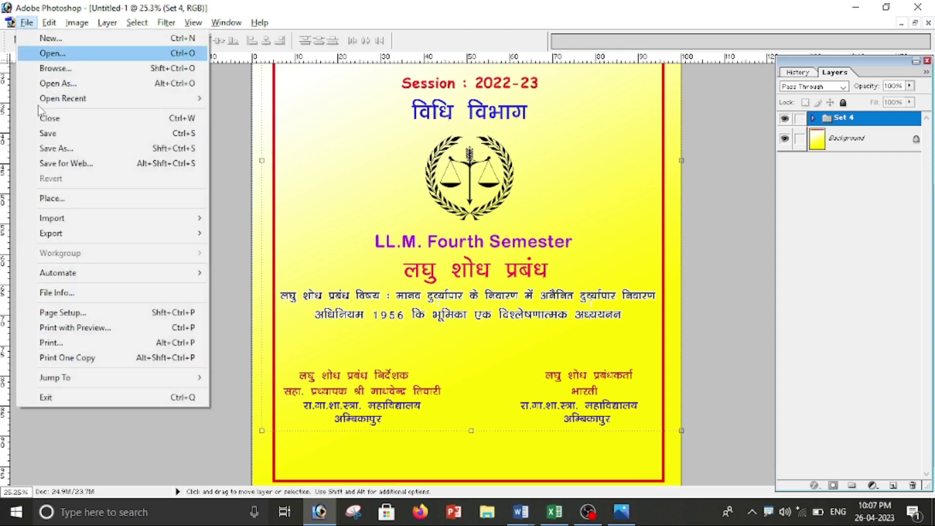
pyautogui.click(74, 149)
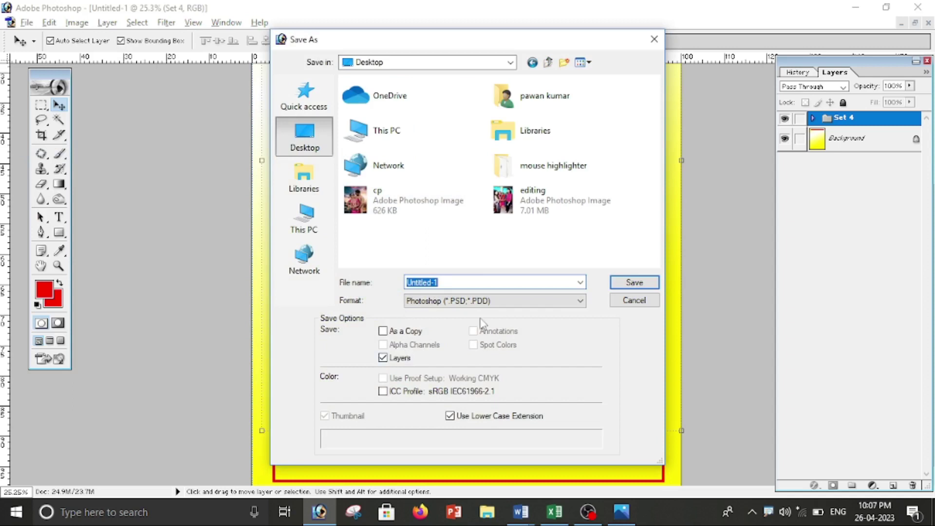
pyautogui.write('fro')
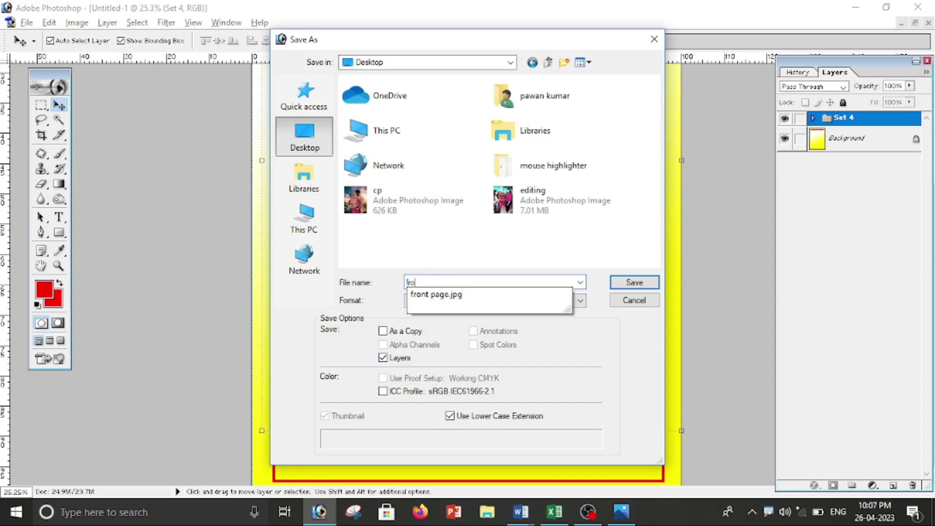
pyautogui.press('BackSpace')
pyautogui.write('ront pag')
pyautogui.write('e 2')
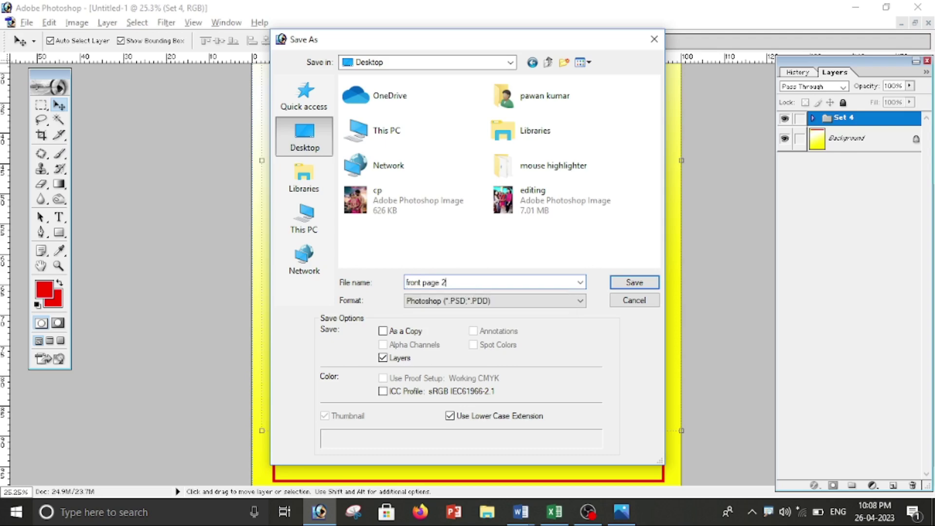
pyautogui.click(499, 300)
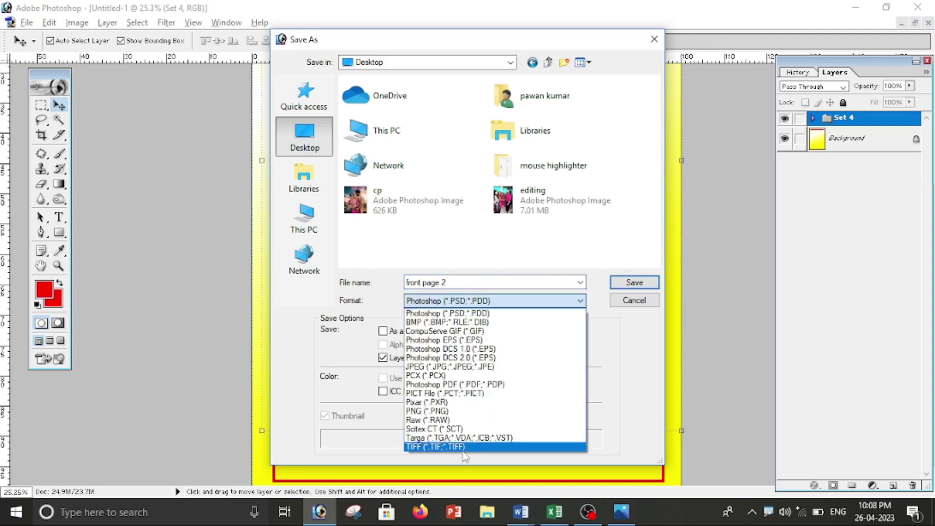
pyautogui.click(458, 367)
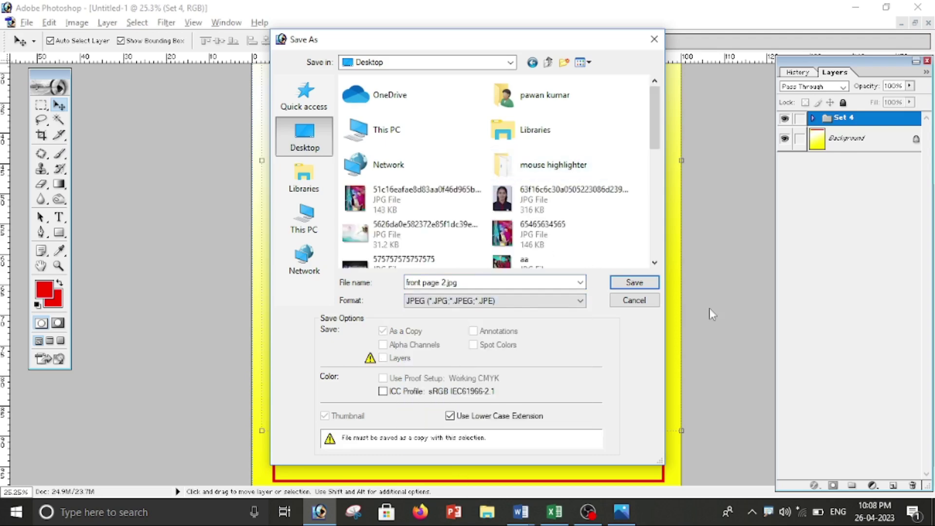
pyautogui.click(635, 282)
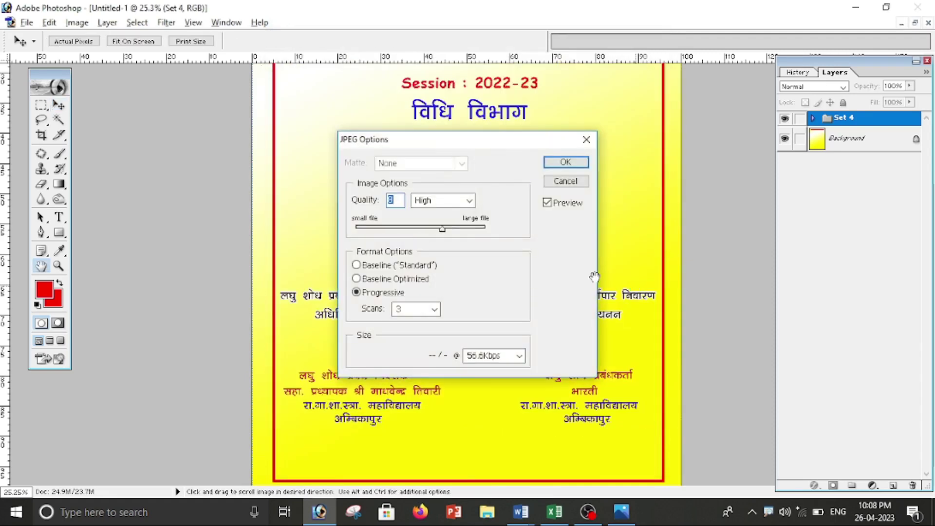
pyautogui.click(564, 162)
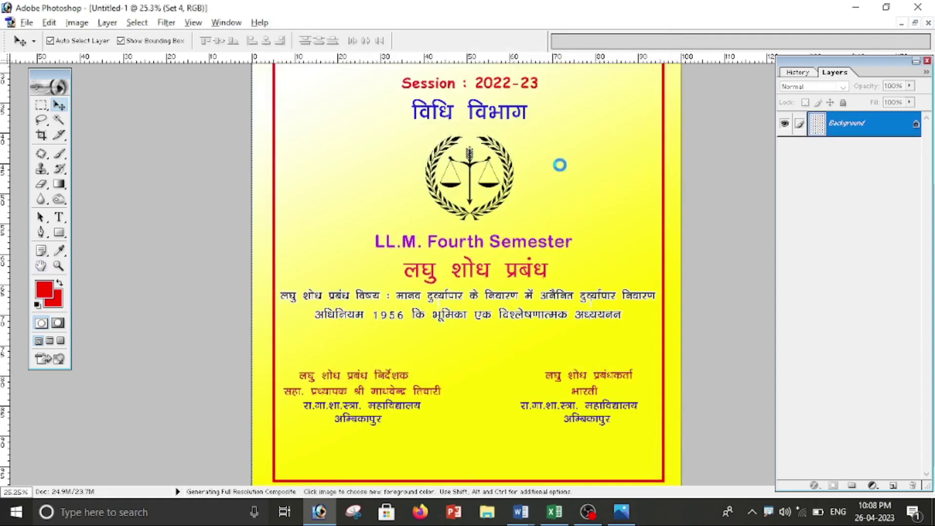
# Minimize Photoshop, preview the saved front page 2.jpg, then close the viewer
pyautogui.scroll(2, 582, 302)
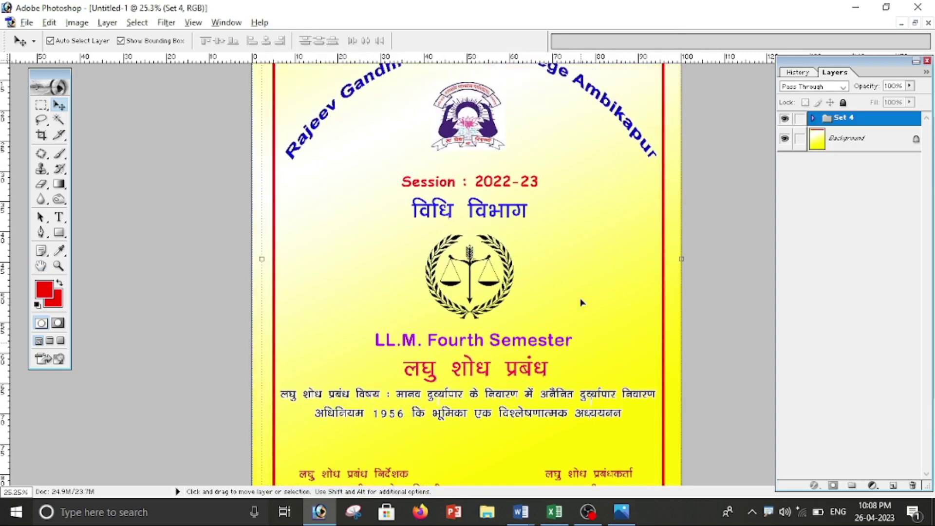
pyautogui.click(856, 7)
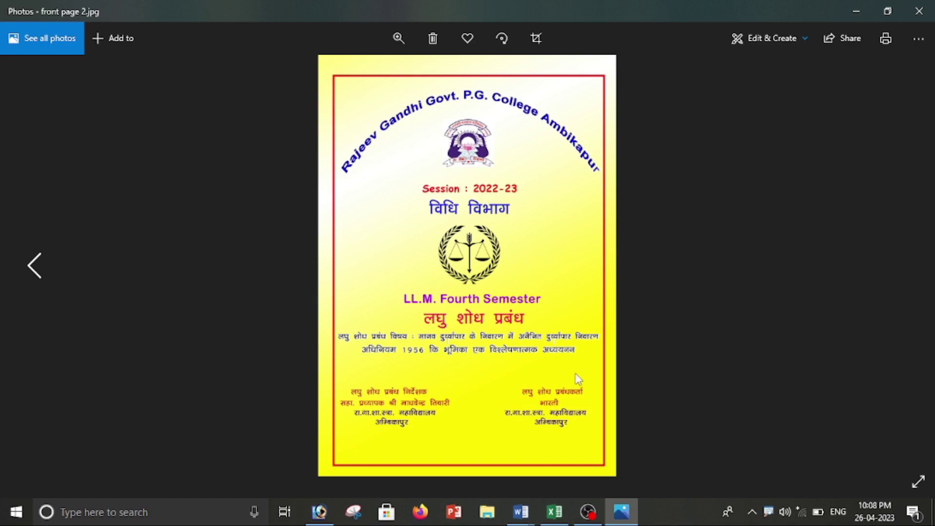
pyautogui.click(919, 11)
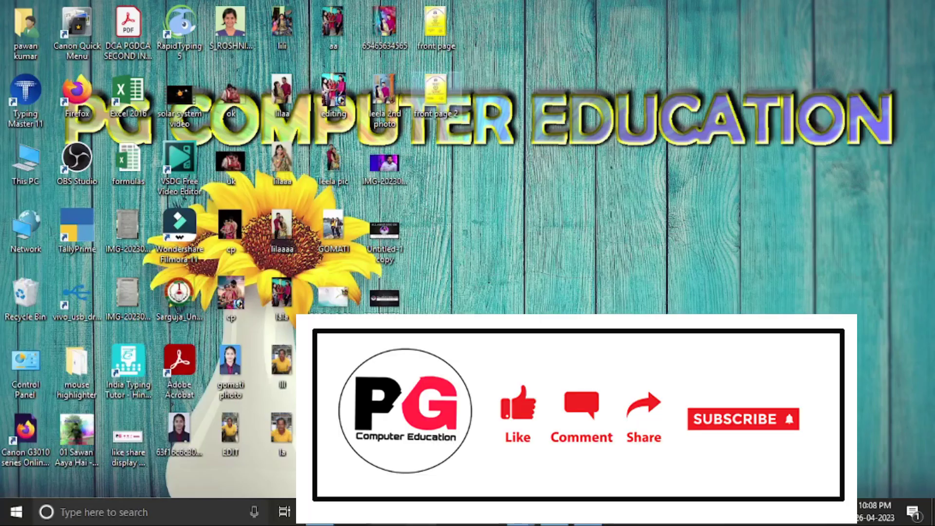
pyautogui.hotkey('alt', 'Tab')
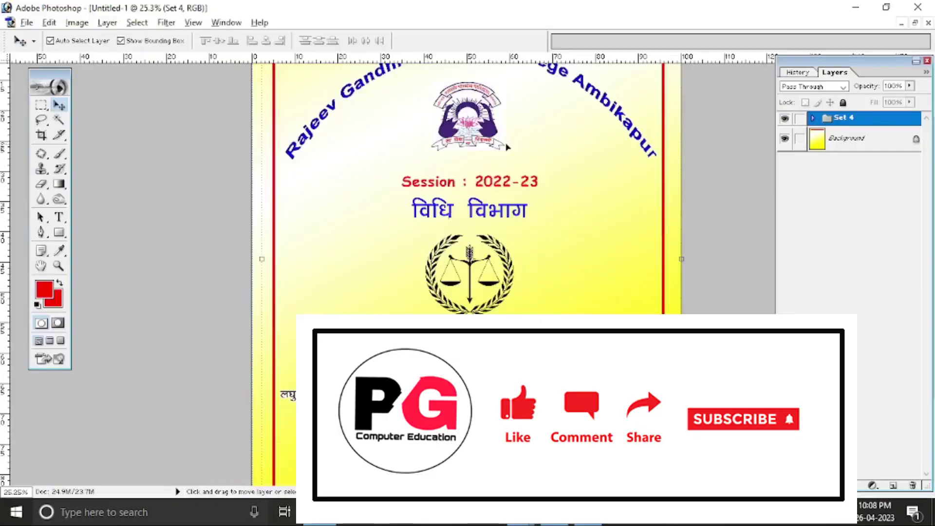
pyautogui.scroll(2, 411, 156)
pyautogui.click(26, 23)
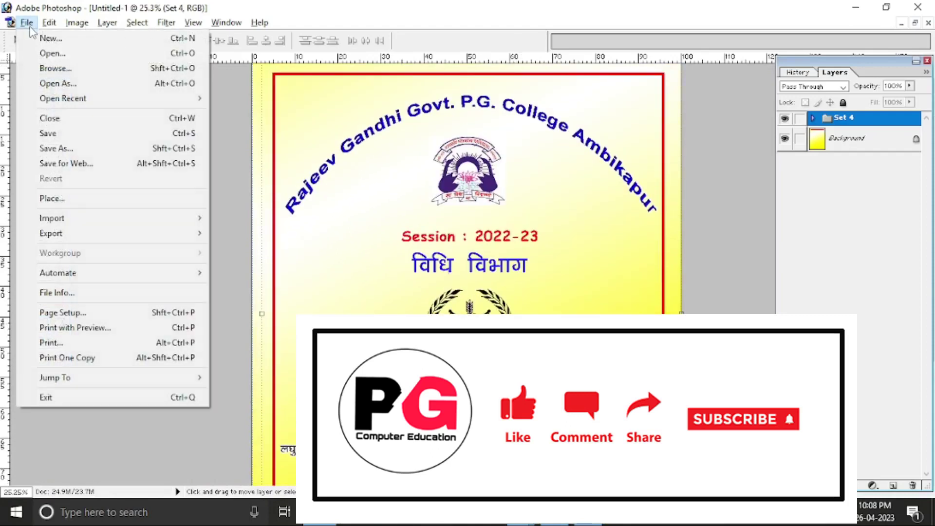
pyautogui.click(66, 342)
pyautogui.click(496, 201)
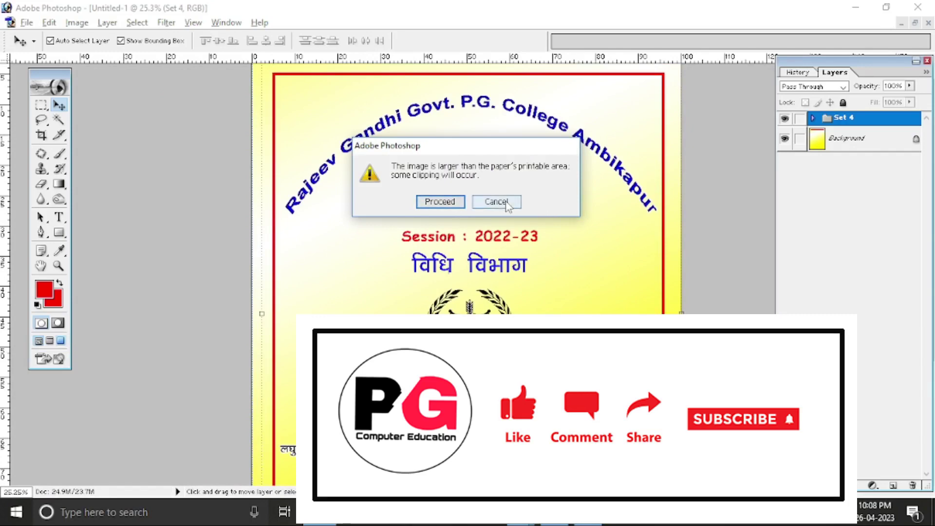
pyautogui.scroll(-3, 665, 266)
pyautogui.scroll(3, 658, 243)
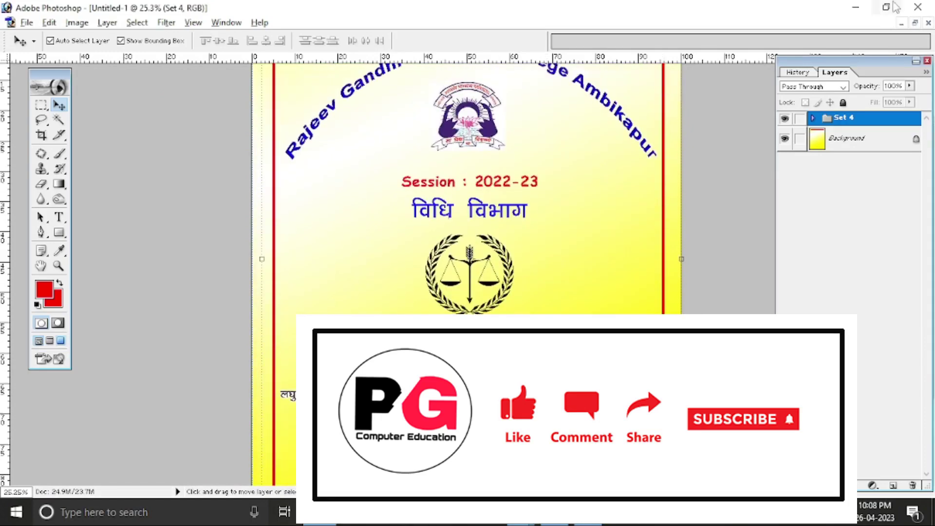
pyautogui.scroll(-4, 650, 214)
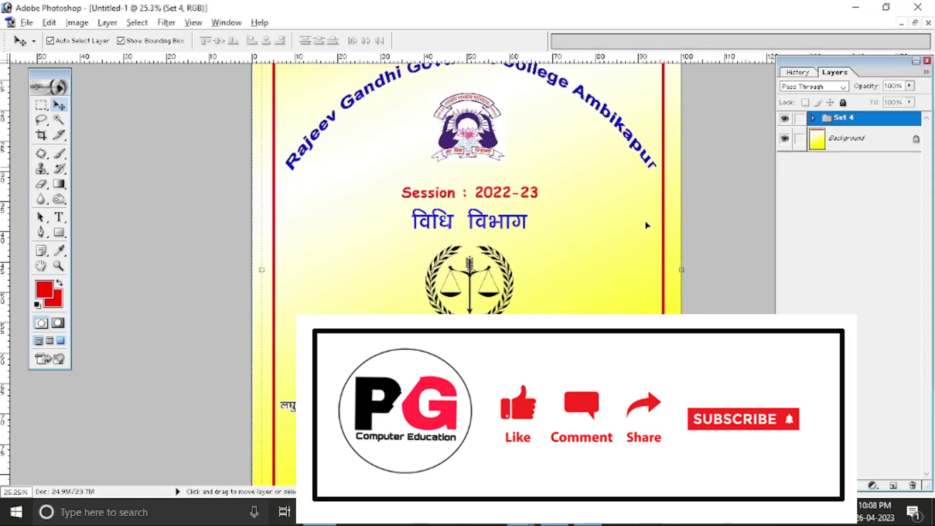
pyautogui.scroll(3, 647, 224)
pyautogui.scroll(1, 646, 225)
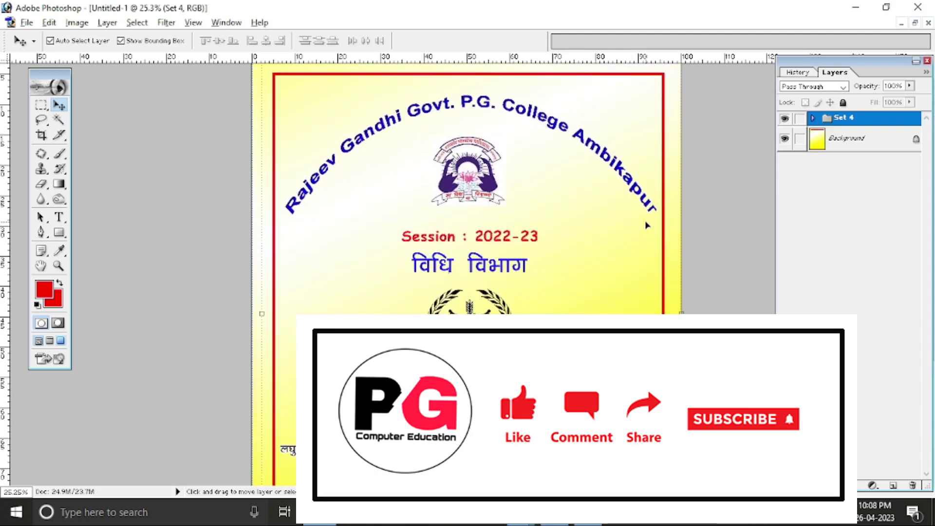
pyautogui.scroll(-4, 647, 225)
pyautogui.scroll(-4, 647, 224)
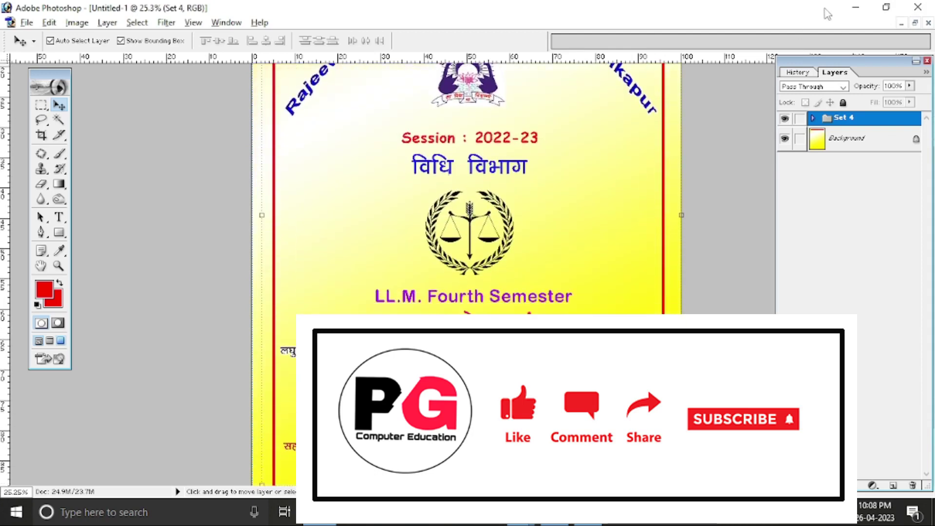
pyautogui.click(855, 8)
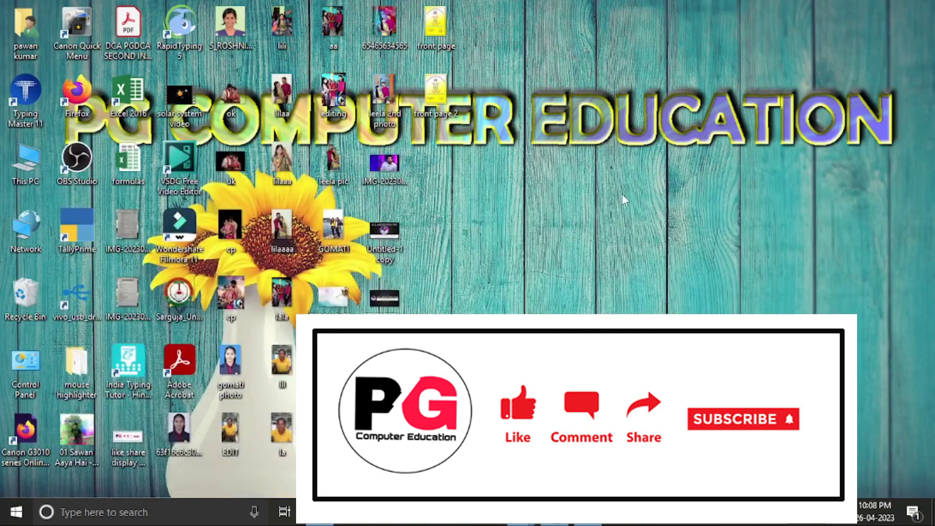